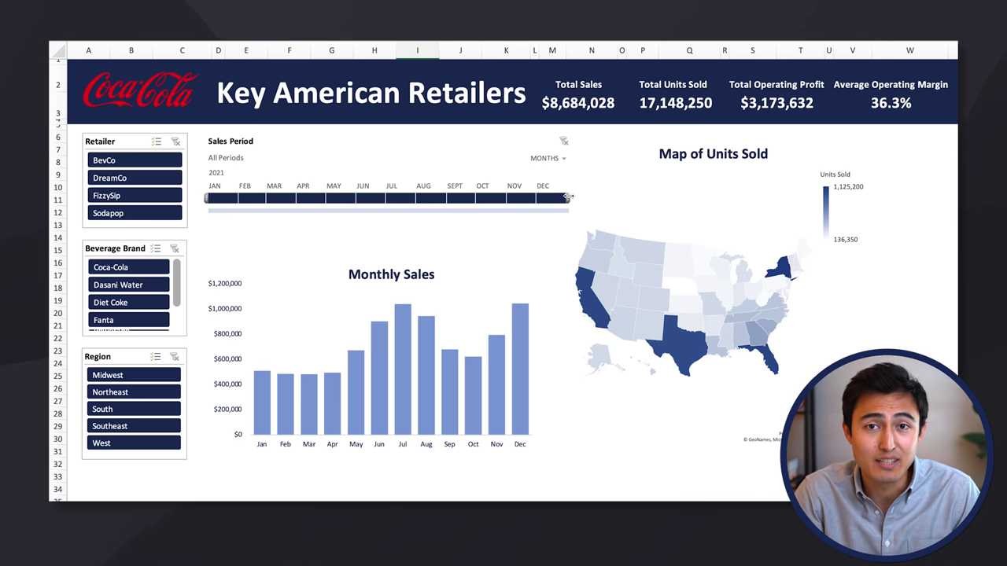
- Filter the Key American Retailers dashboard to January–September 2021 and the South region
left_click_drag(567, 196, 472, 203)
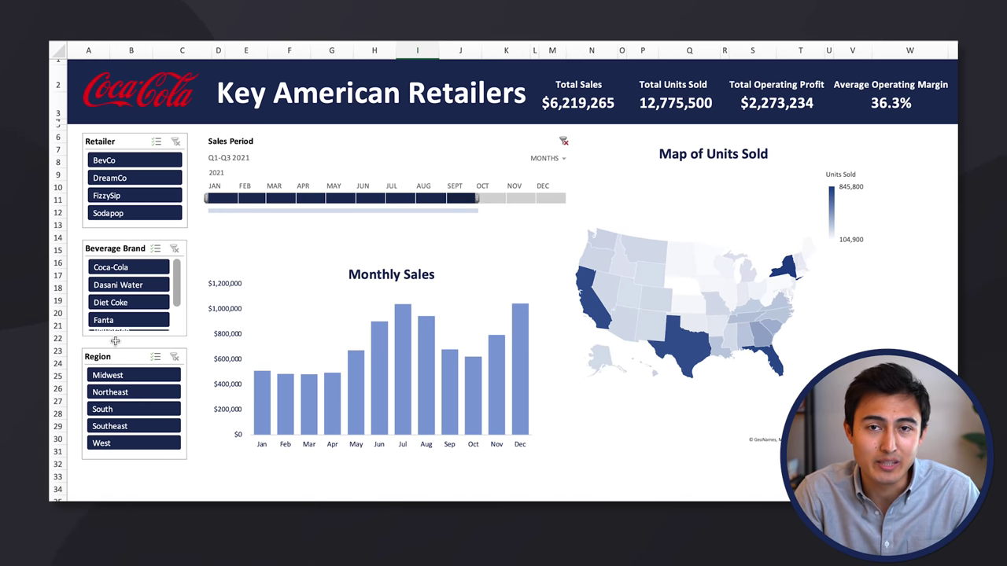
left_click(131, 409)
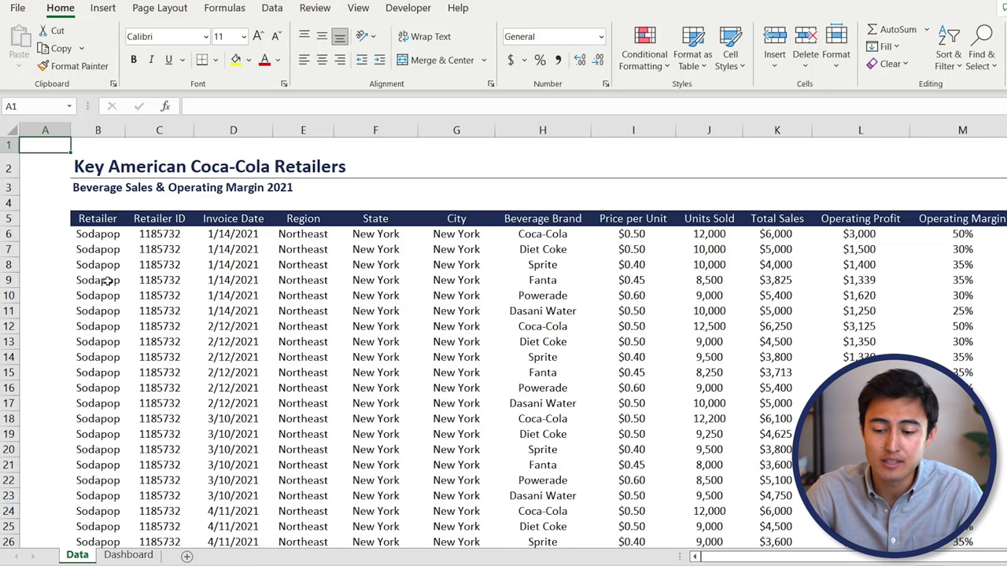
- Examine the retailer data's columns from Retailer to Operating Margin, and its last row
key("Down")
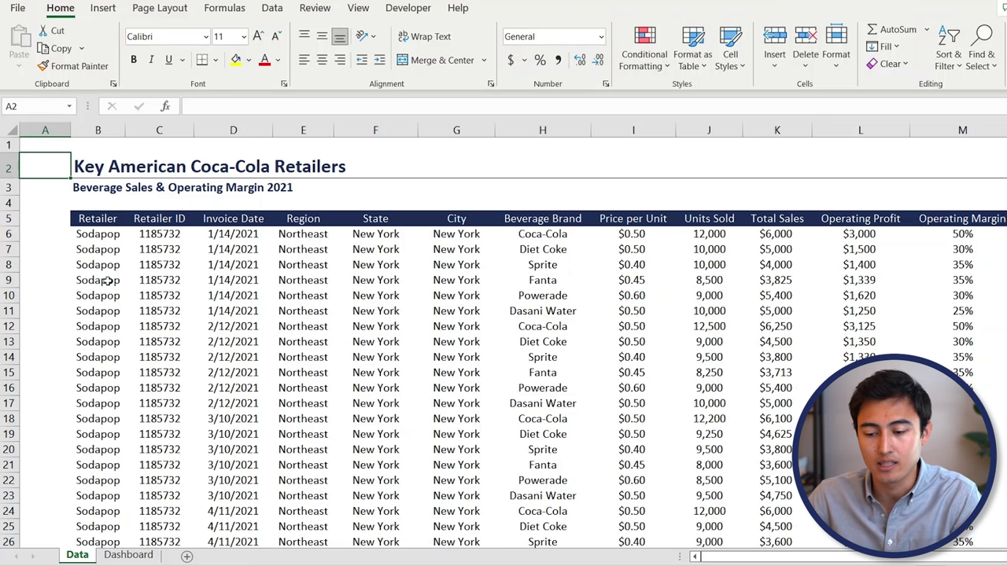
left_click(106, 287)
key("Right")
key("shift+Right")
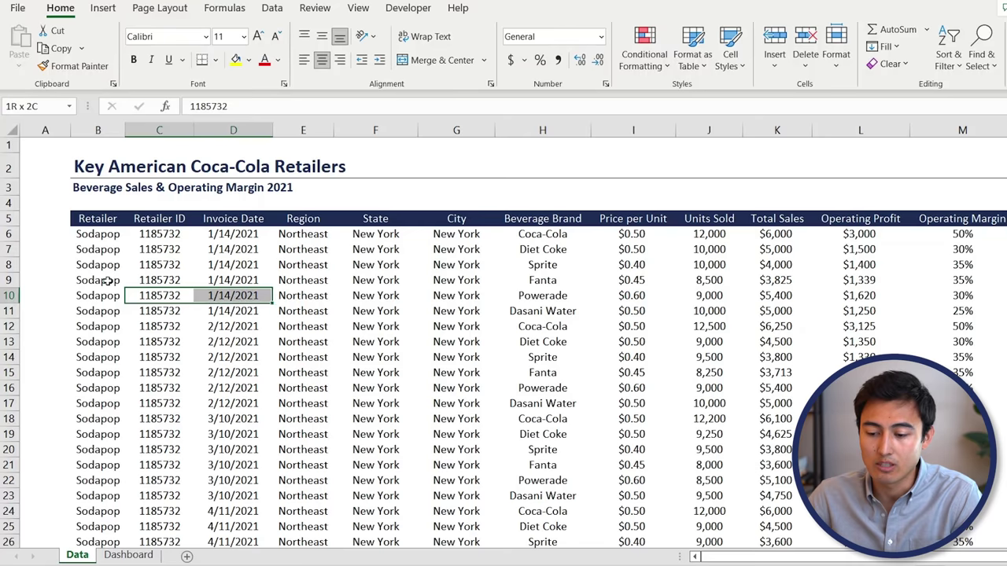
key("Right")
key("Right")
key("Right")
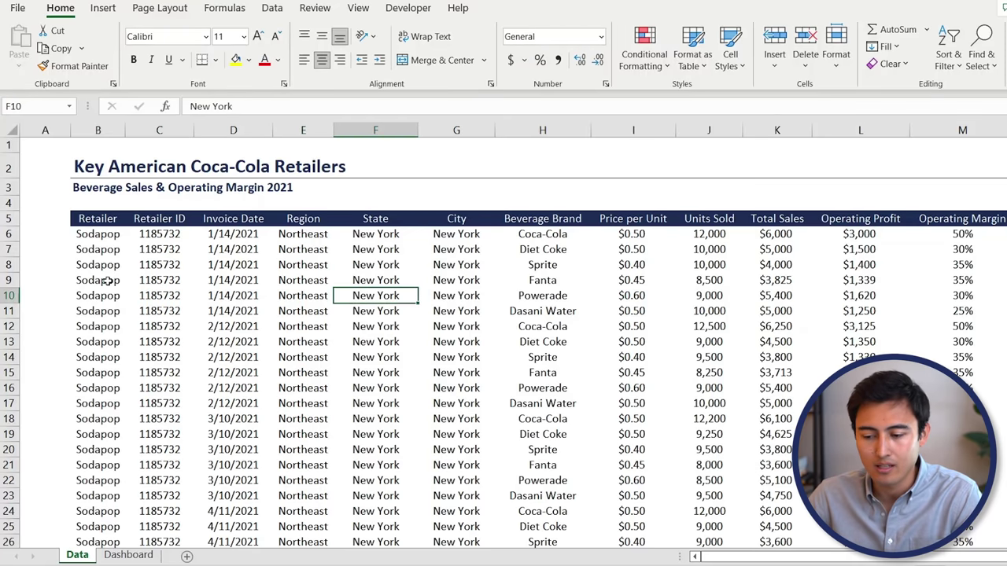
key("shift+Right")
key("Right")
key("Right")
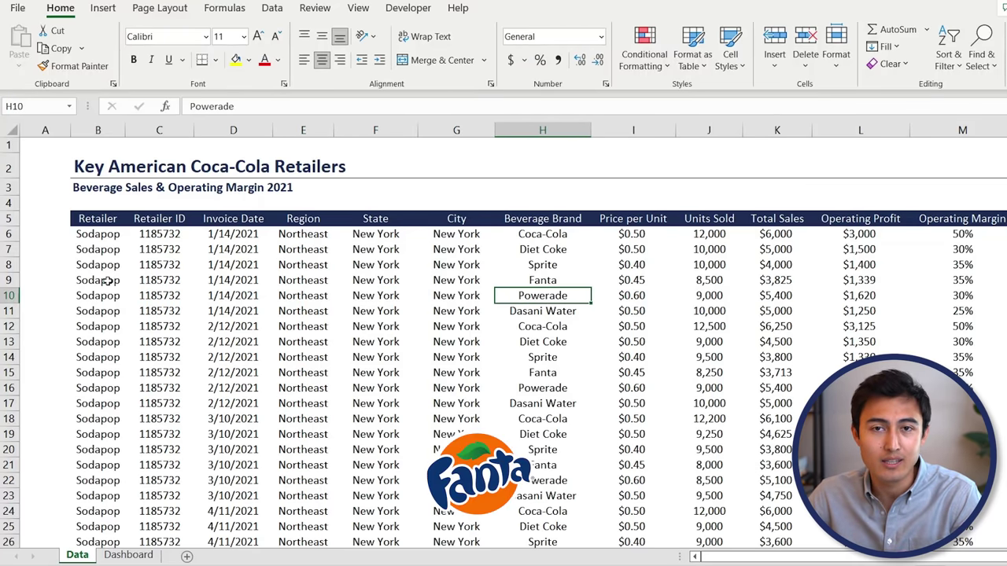
key("Right")
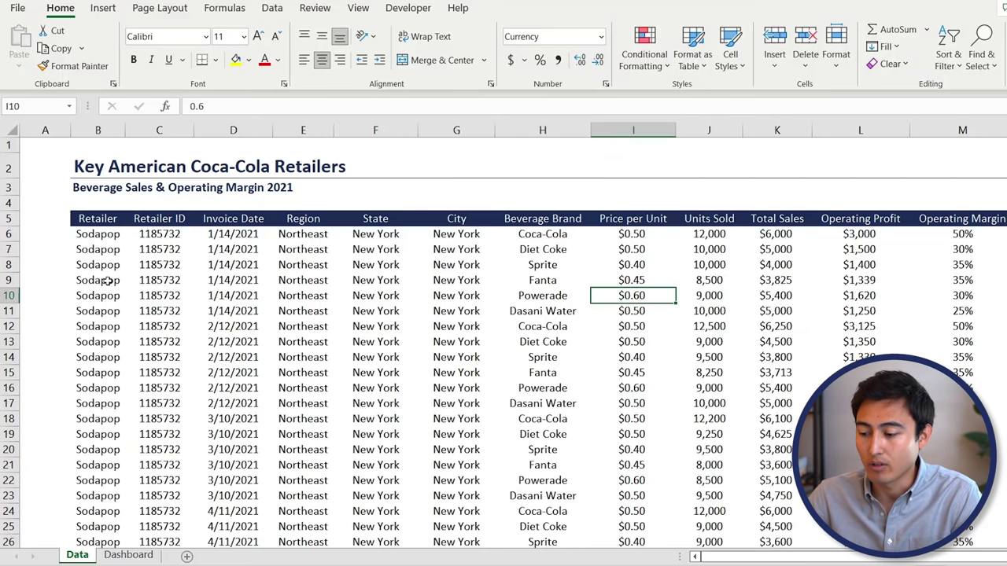
key("Right")
key("Right")
key("Right")
key("Right")
key("Left")
key("Left")
key("Left")
key("Left")
key("Left")
key("Left")
key("Left")
key("Left")
key("Left")
key("Left")
key("Left")
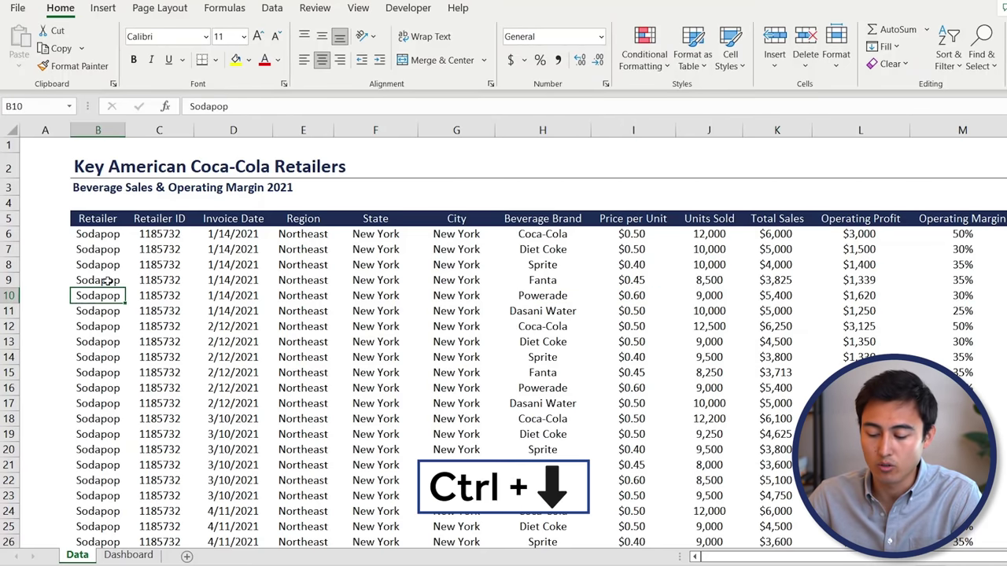
key("ctrl+Down")
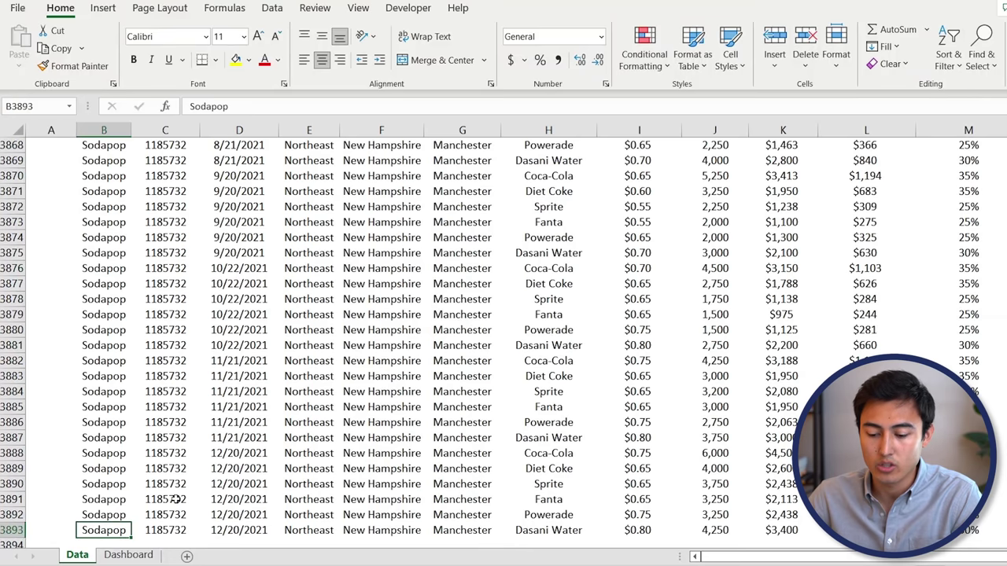
key("shift+space")
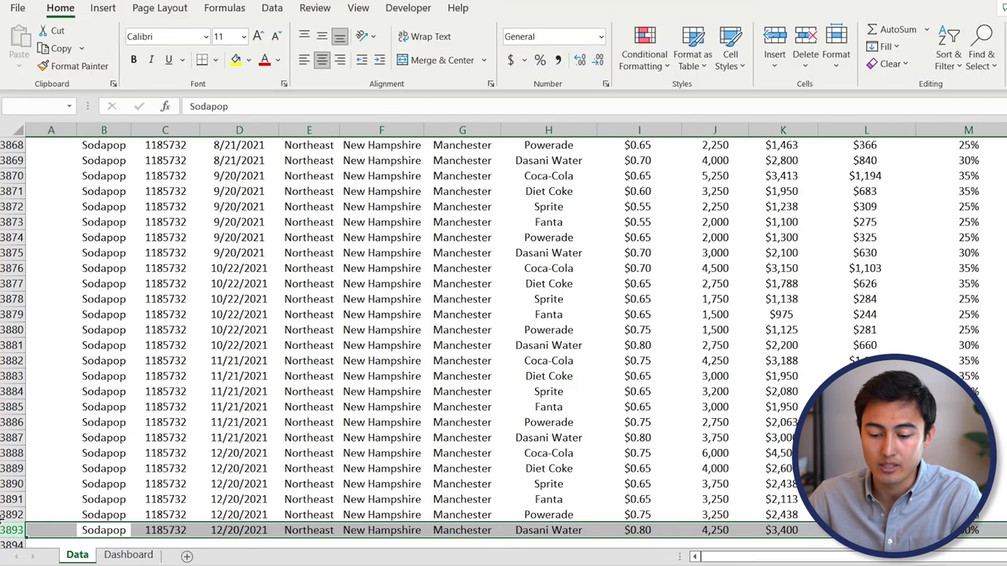
key("Right")
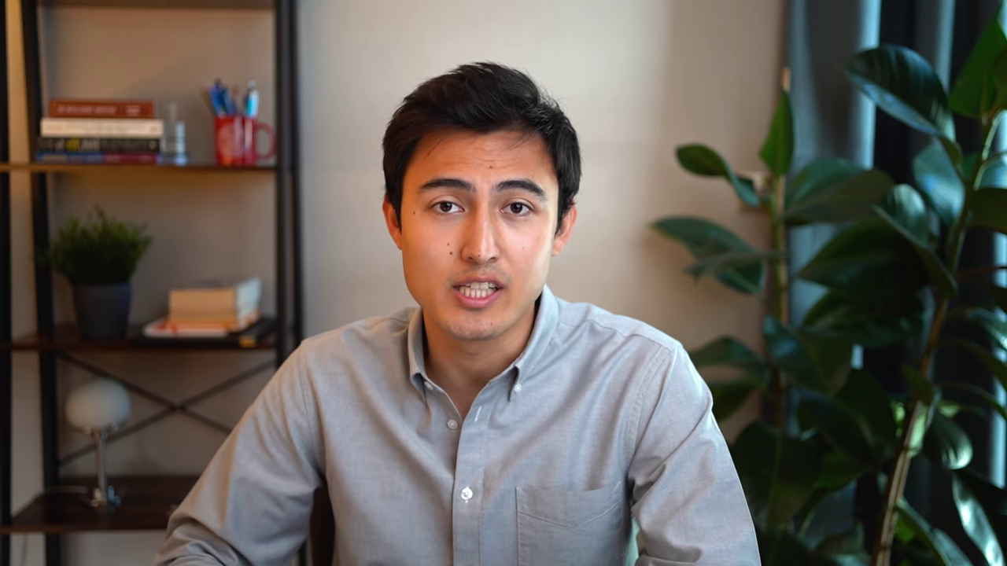
- Convert the whole data range B5:M3893 on the Data sheet into a table with headers
key("ctrl+Up")
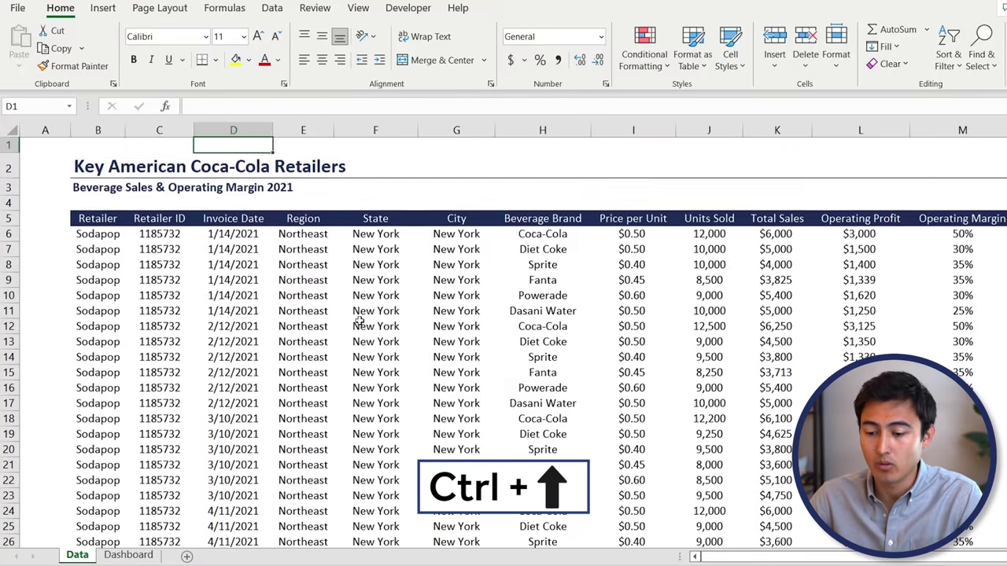
key("Left")
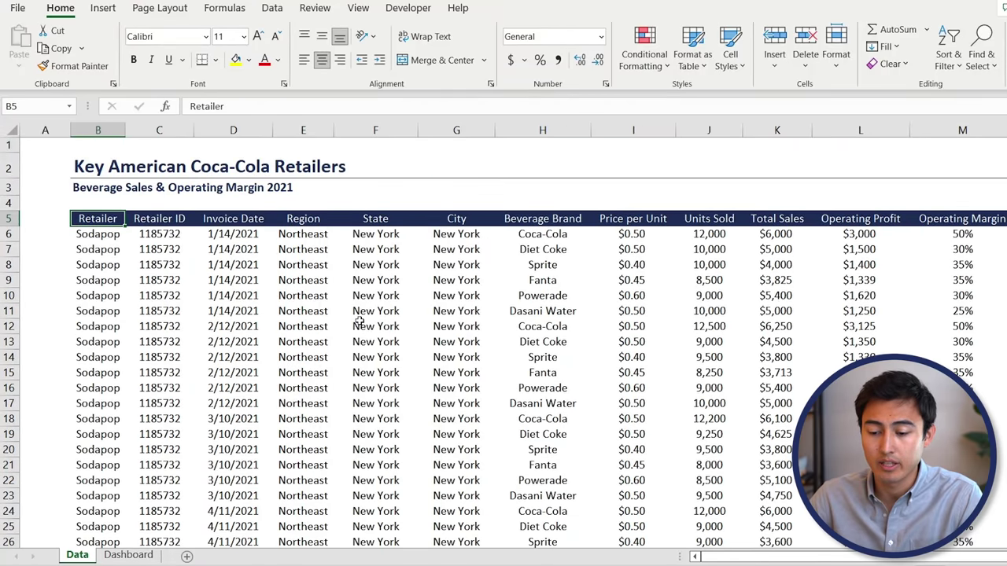
key("ctrl+shift+Down")
key("ctrl+shift+Right")
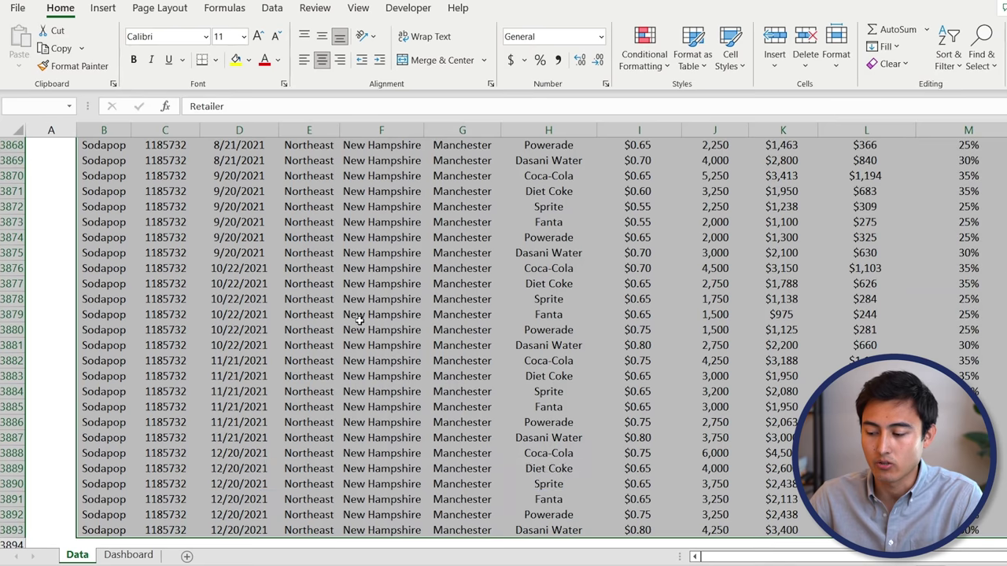
left_click(105, 9)
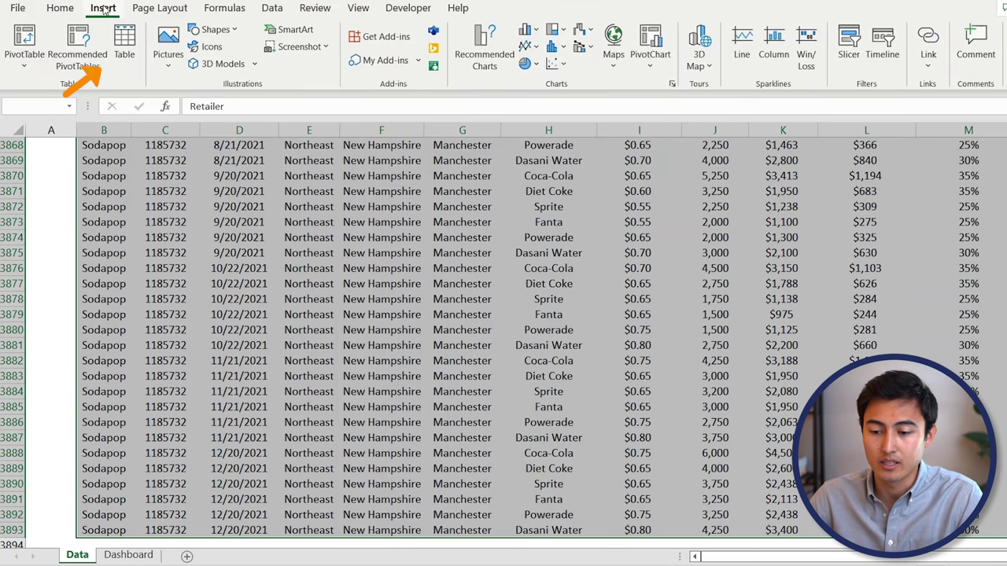
left_click(126, 43)
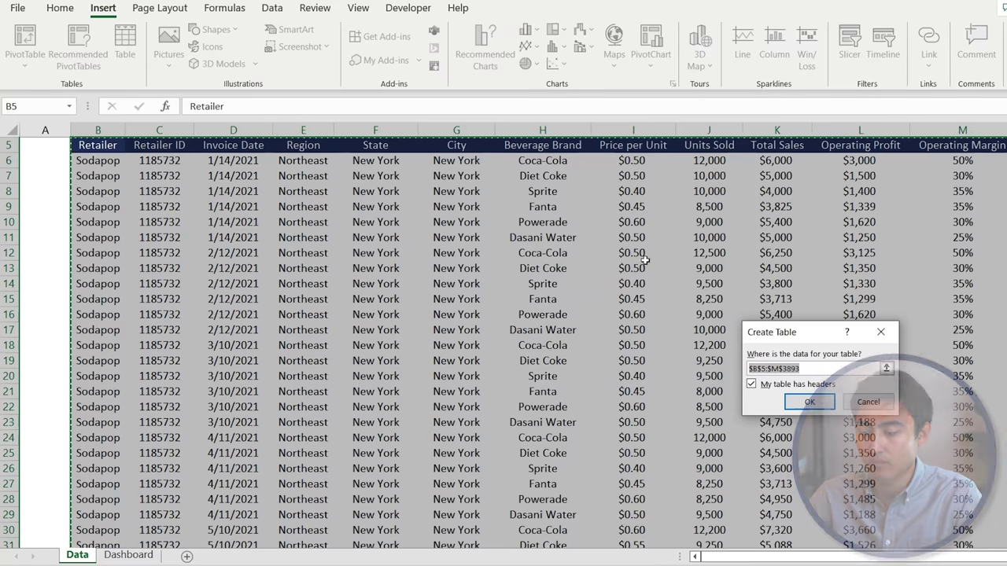
left_click(809, 402)
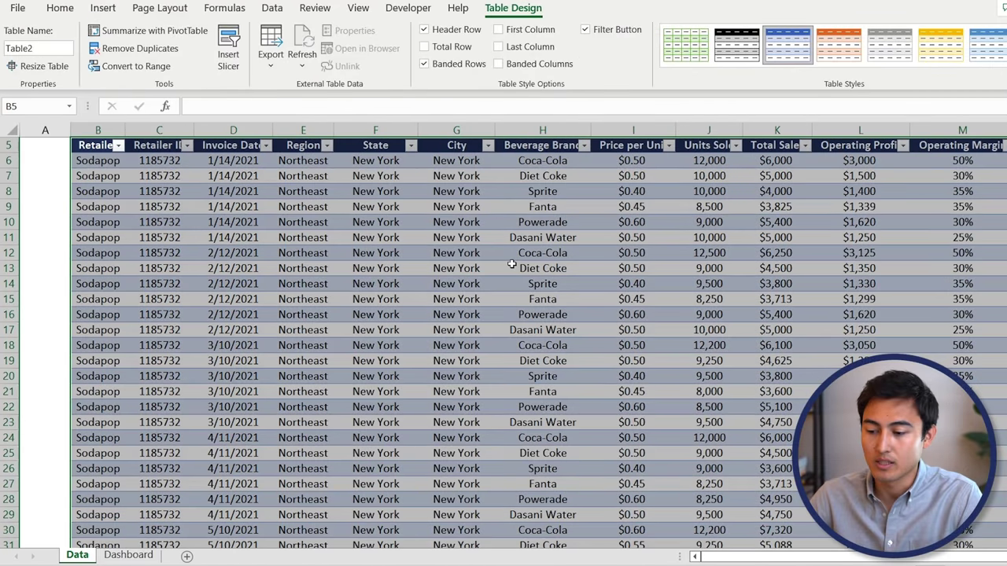
scroll(511, 264, "up", 2)
key("Up")
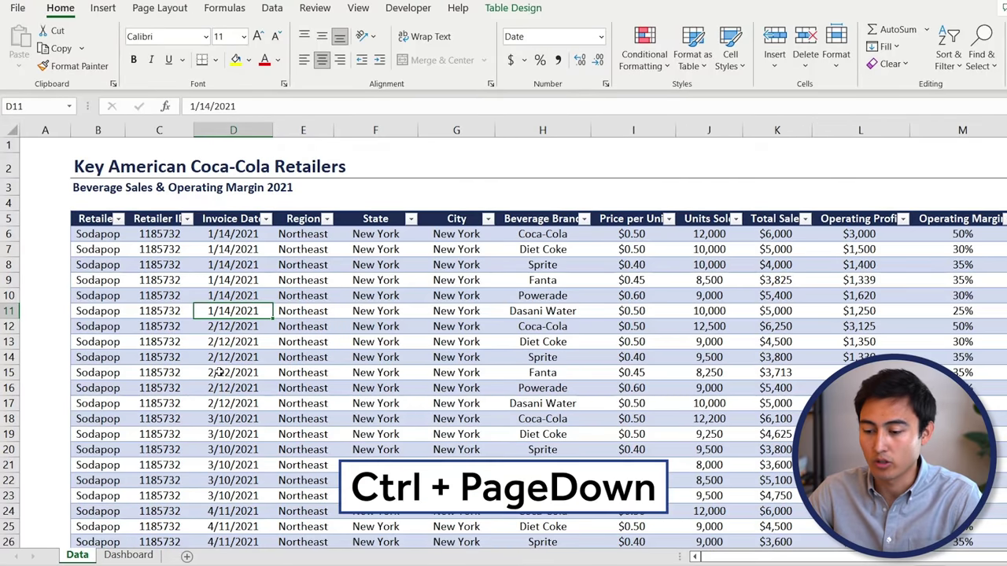
- Insert a PivotTable on a new worksheet, based on the table in the Data sheet
key("ctrl+Page_Down")
key("Down")
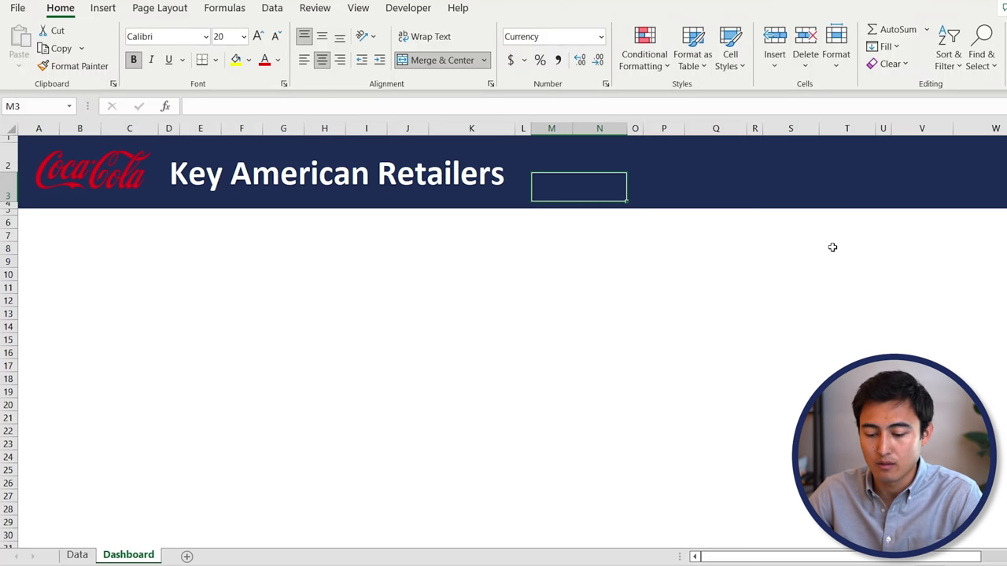
key("ctrl+Page_Up")
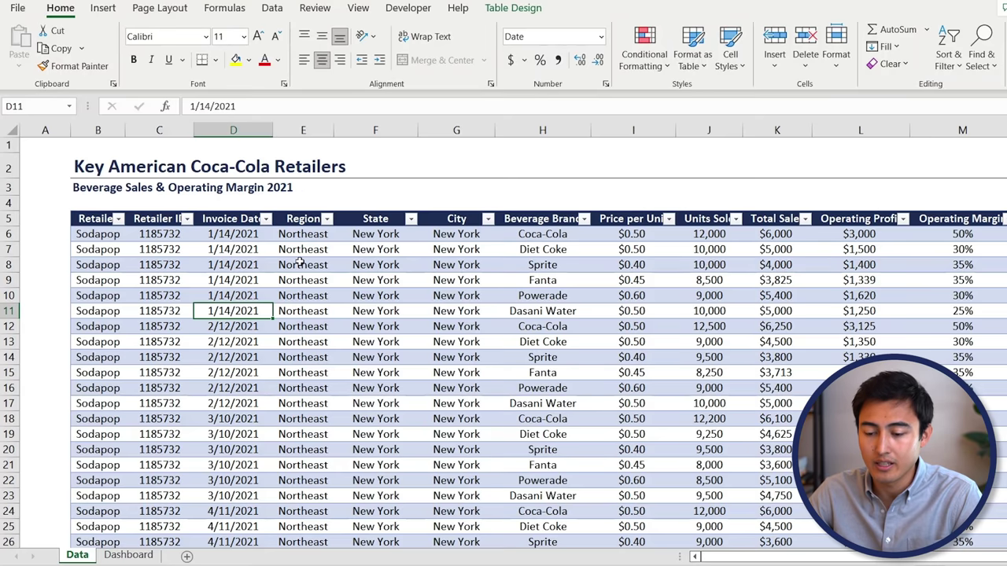
left_click(112, 10)
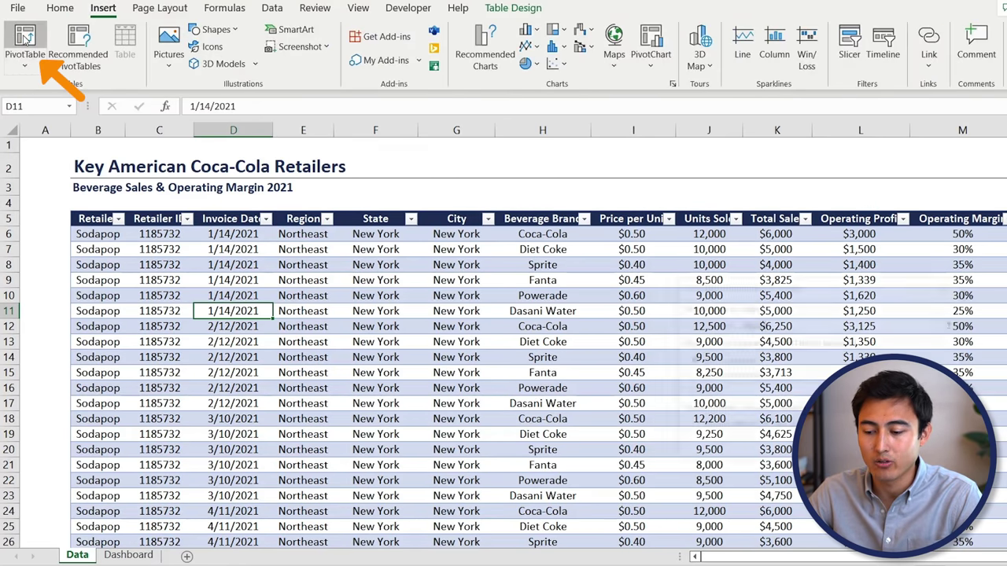
left_click(25, 39)
key("Return")
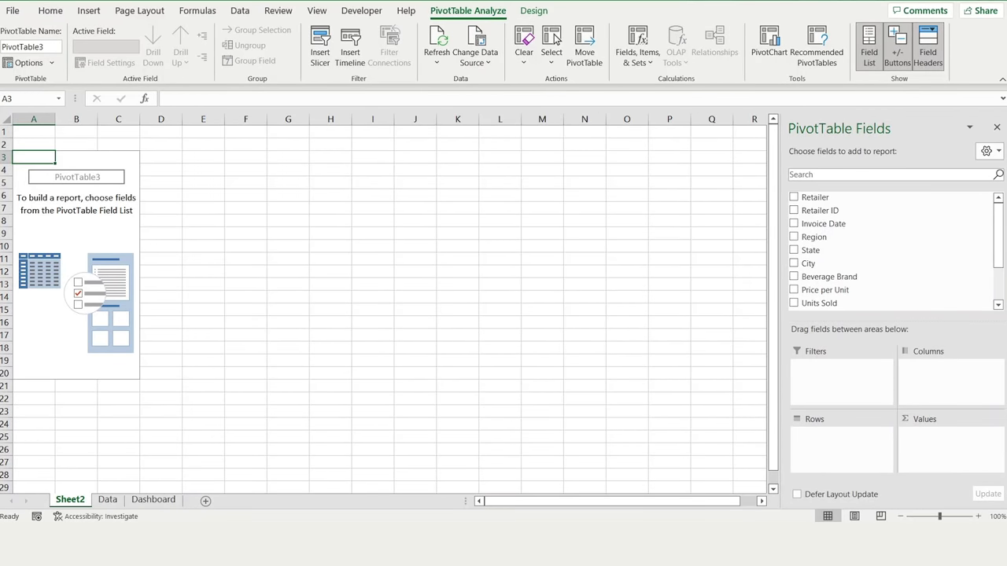
- Add Total Sales, Units Sold, Operating Profit and Operating Margin, in that order, as values of the PivotTable
scroll(997, 244, "down", 2)
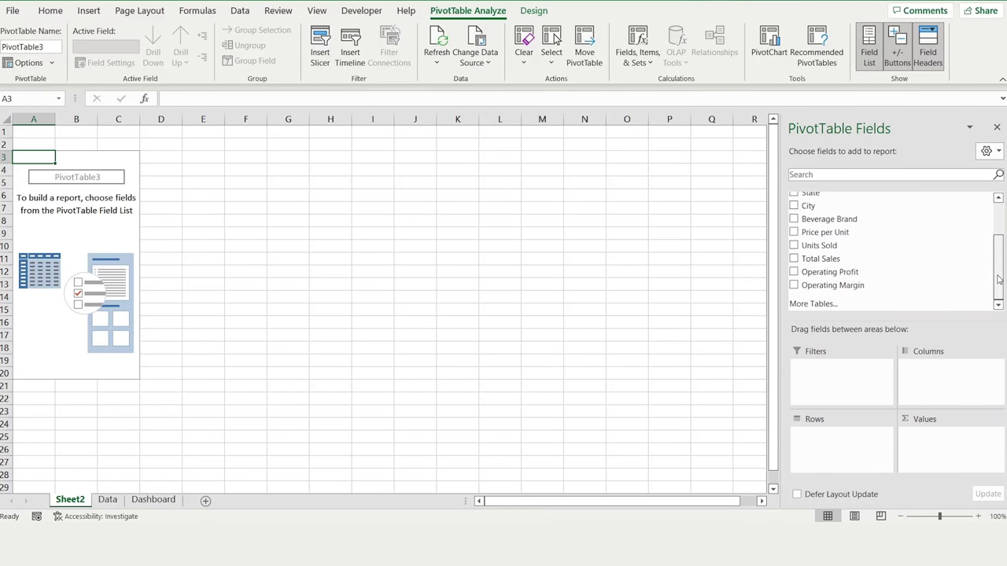
left_click_drag(822, 258, 928, 435)
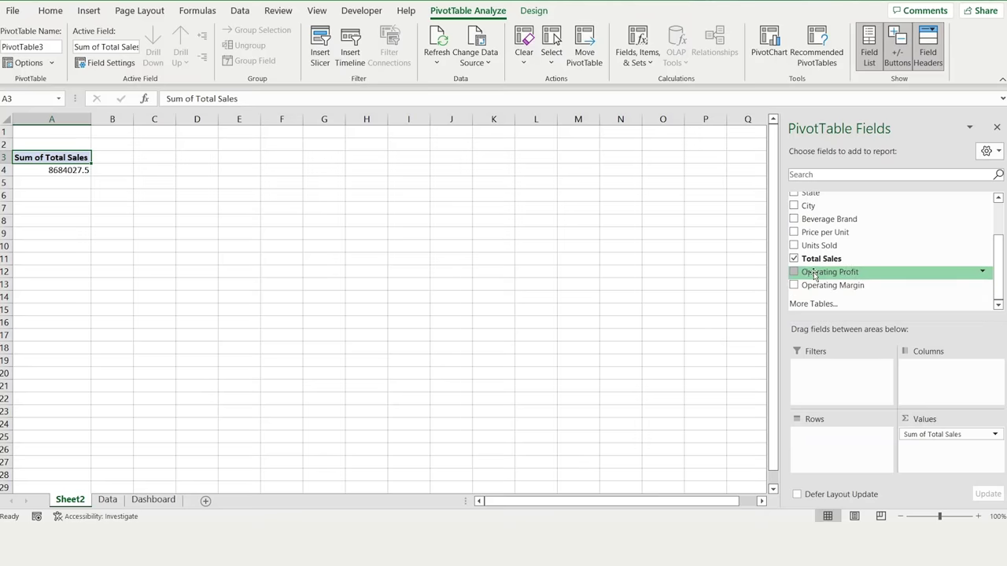
left_click_drag(819, 247, 931, 448)
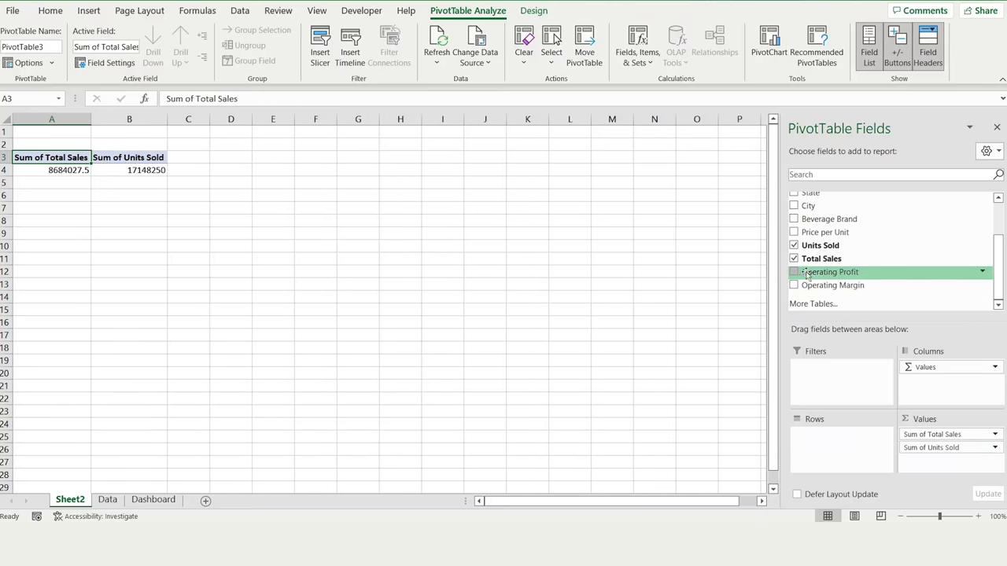
left_click_drag(814, 273, 948, 466)
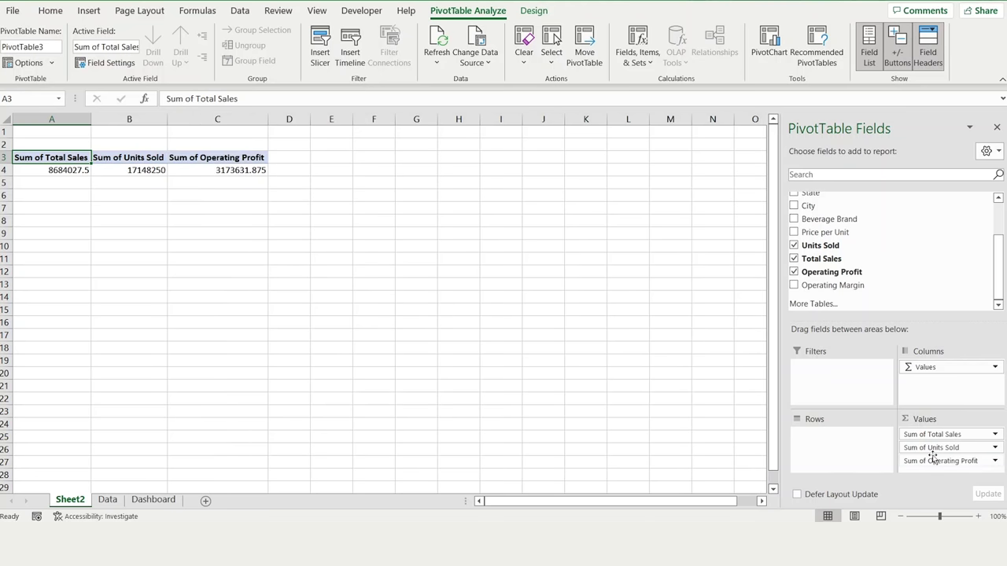
left_click_drag(818, 286, 920, 464)
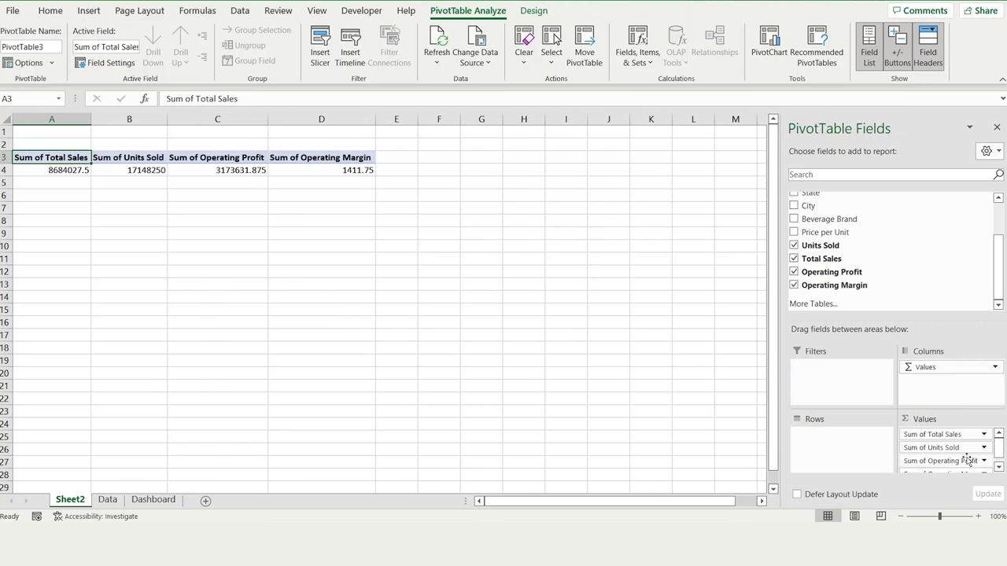
- Summarize the PivotTable's Operating Margin value by Average
left_click(999, 459)
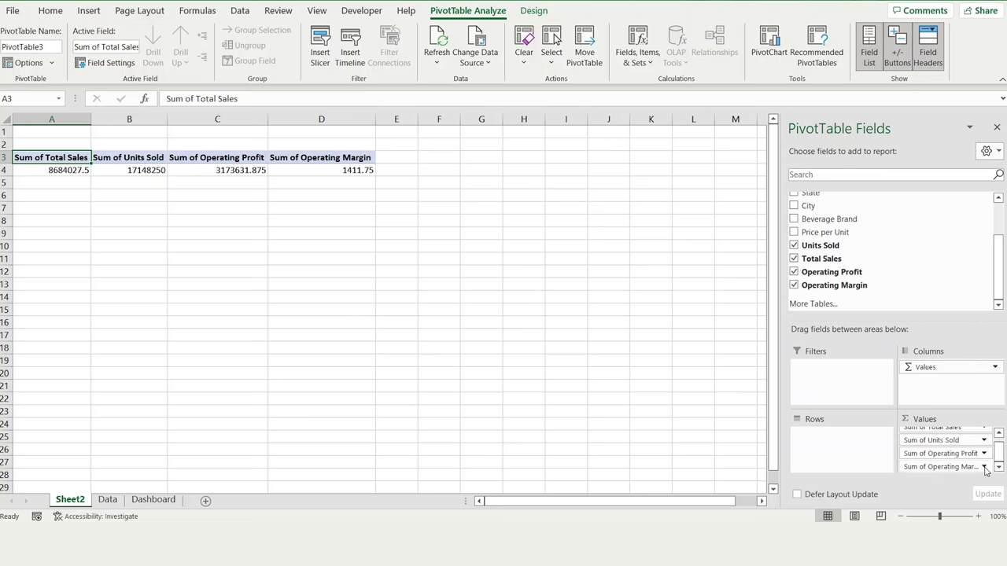
left_click(983, 467)
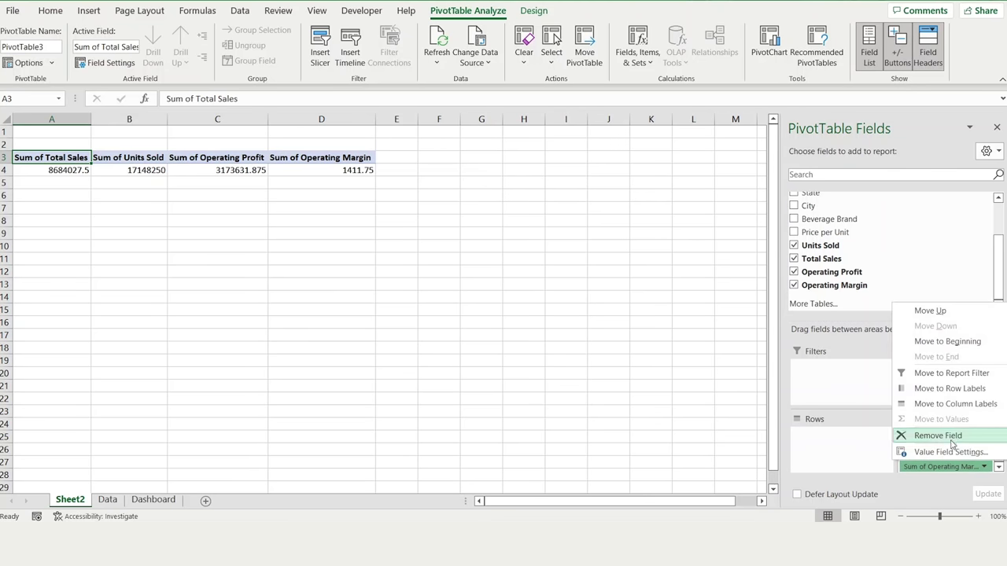
left_click(954, 453)
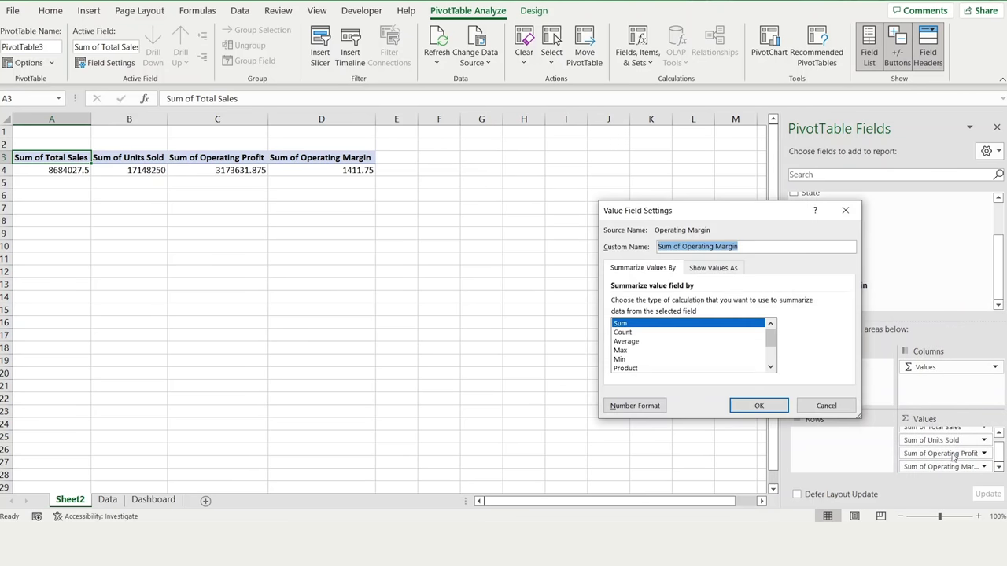
left_click(633, 341)
left_click(751, 405)
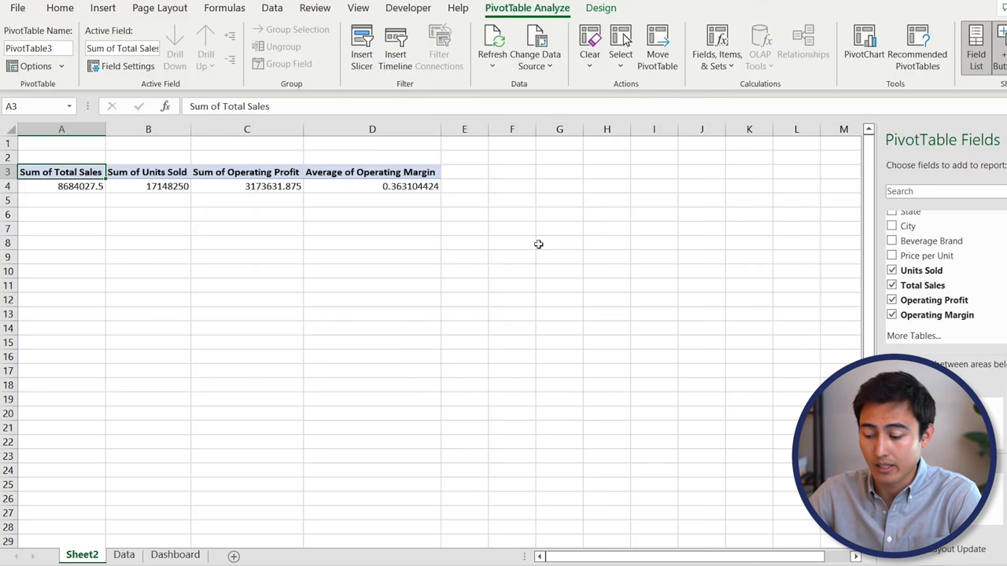
- Enter the heading "Total Sales" in merged cell M2 of the Dashboard sheet's banner
key("ctrl+Page_Down")
key("ctrl+Page_Down")
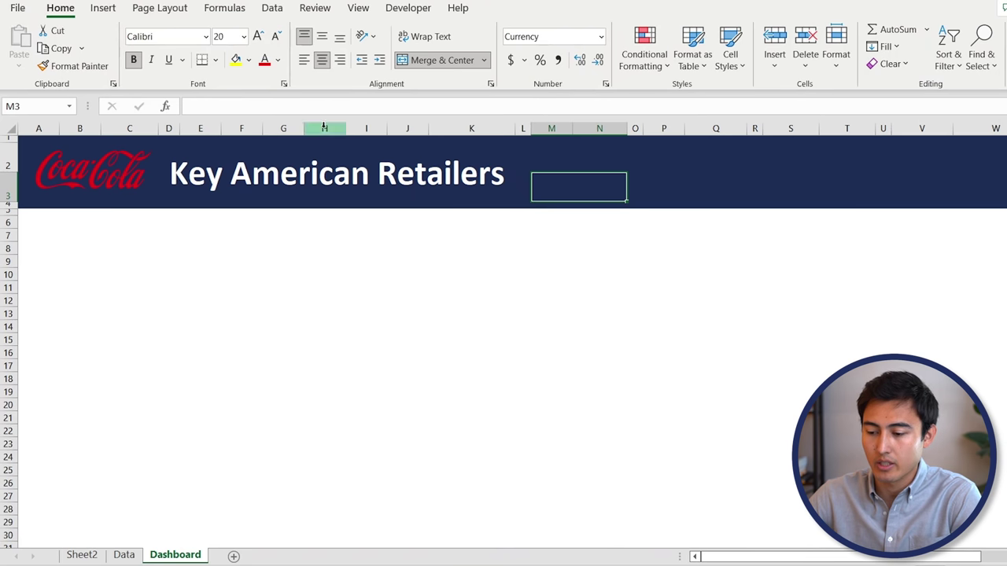
key("Up")
key("Down")
key("Right")
key("Up")
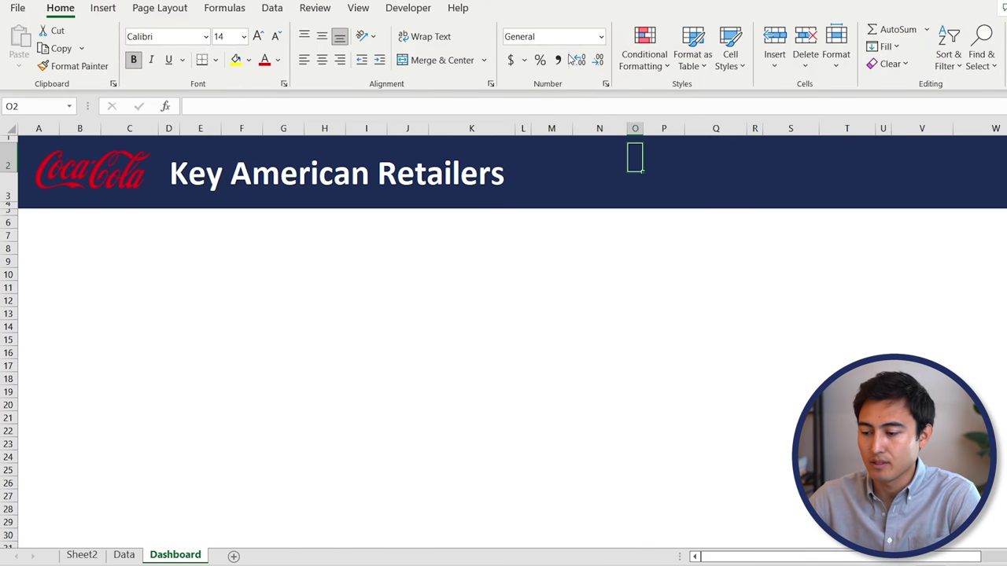
key("Left")
type("Total ")
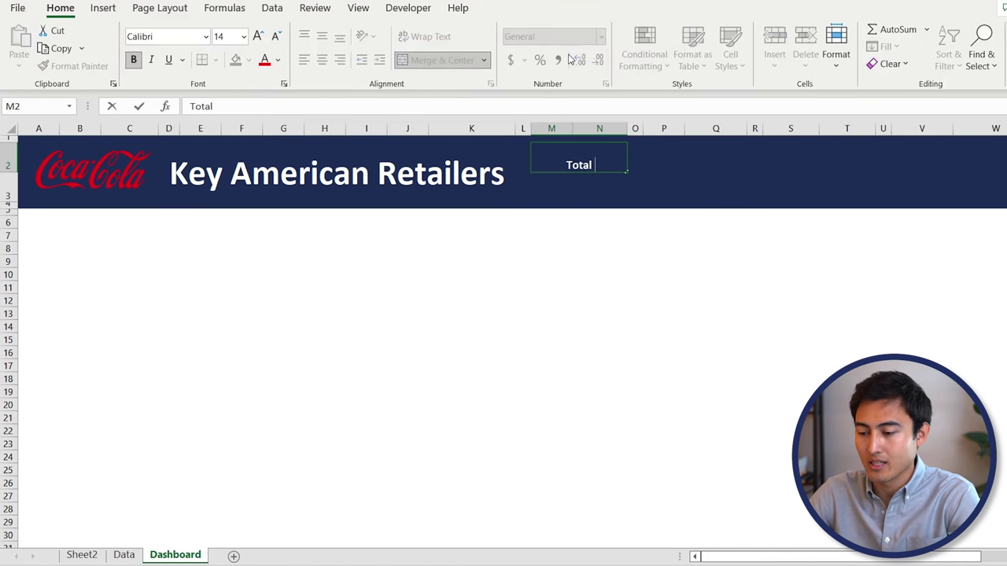
type("Sales")
key("Right")
key("Right")
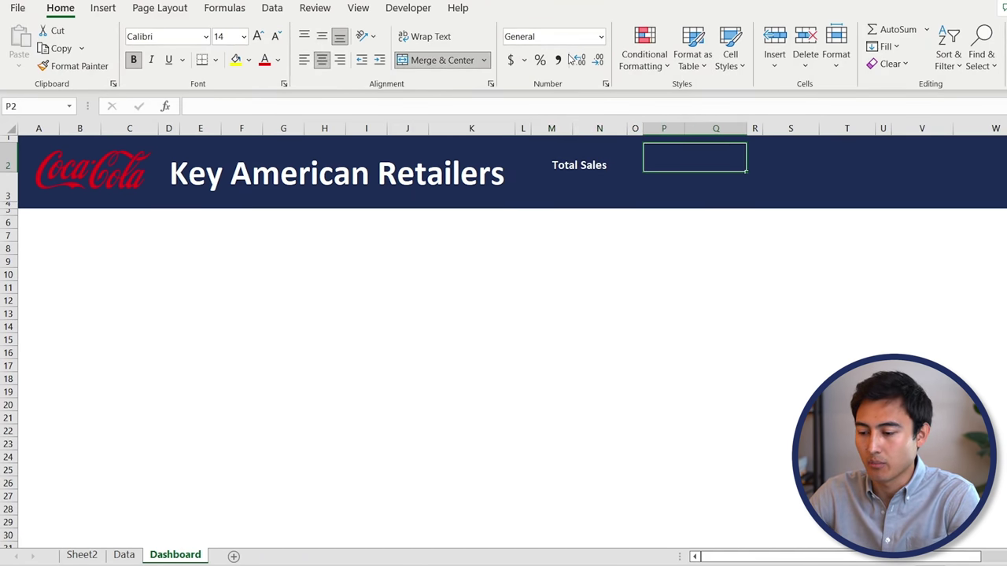
- Enter the heading "Total Units Sold" in cell P2 of the Dashboard banner
type("Total Units SOld")
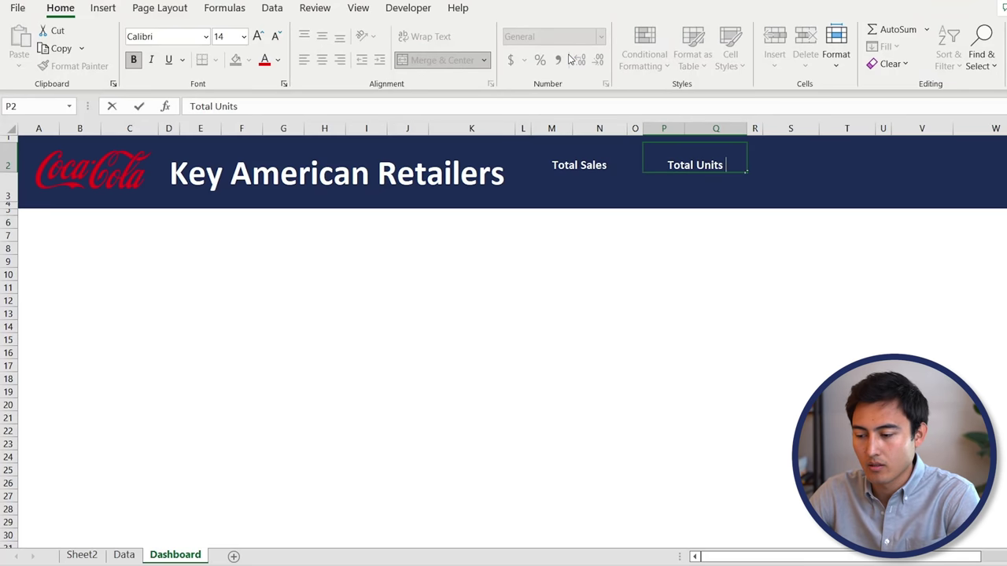
key("BackSpace")
key("BackSpace")
key("BackSpace")
type("old")
key("Right")
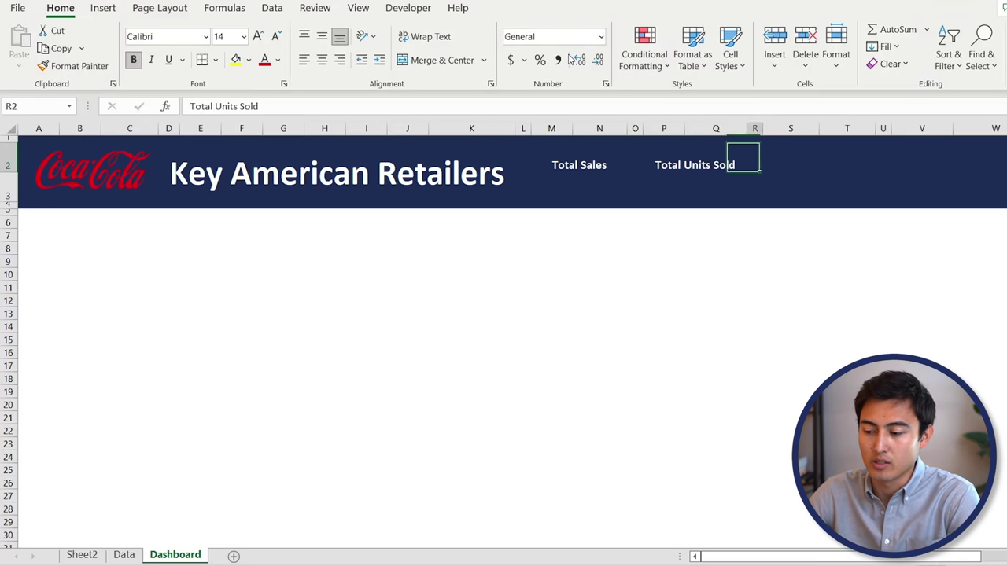
- Enter the headings "Total Operating Profit" in S2 and "Average Operating Profit" in V2 of the Dashboard banner
key("Right")
type("Total Operating Profit")
key("Right")
key("Right")
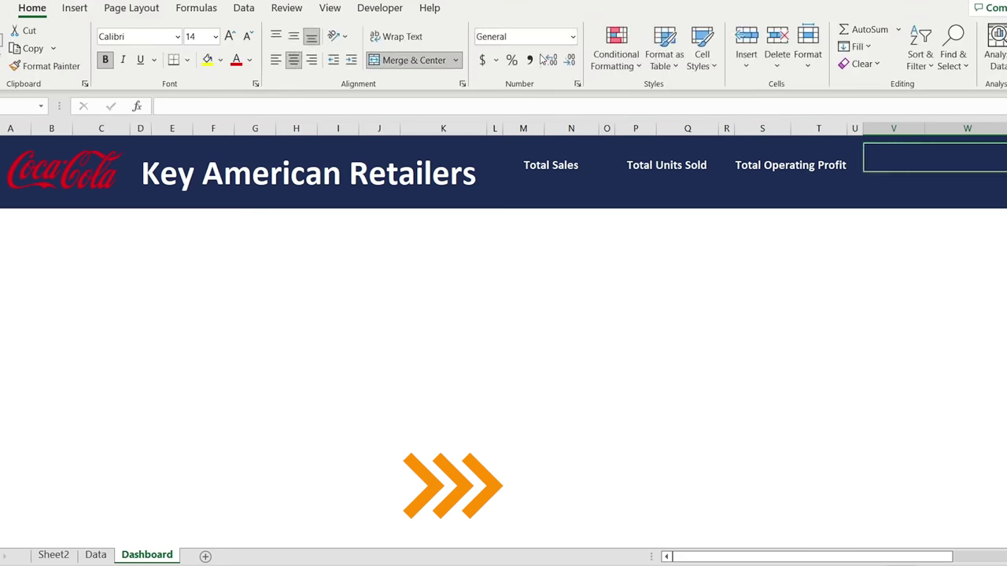
type("Average Operating Profit")
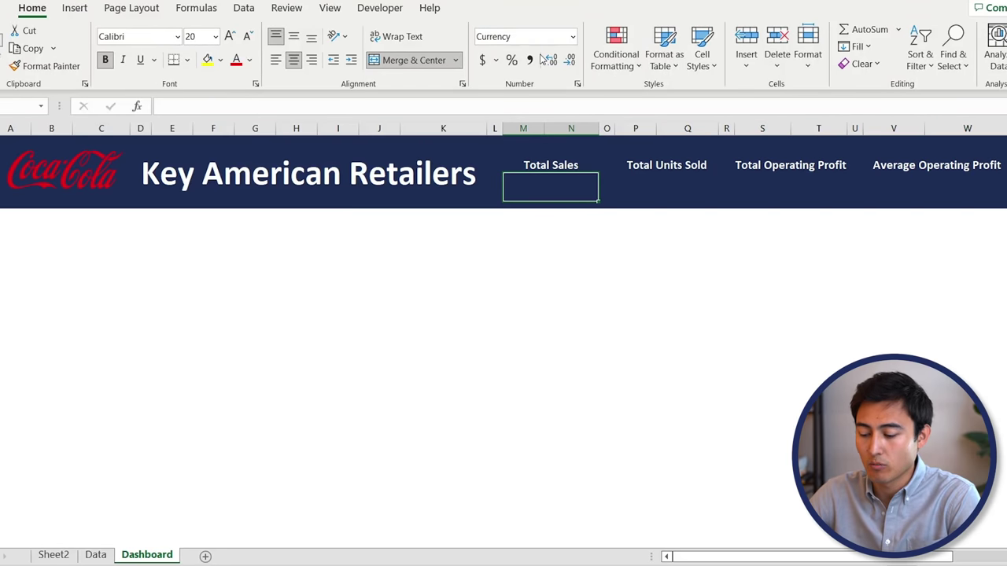
- Link the cell under the Total Sales heading to the Sum of Total Sales value in the Sheet2 PivotTable
type("=")
key("ctrl+Page_Up")
key("ctrl+Page_Up")
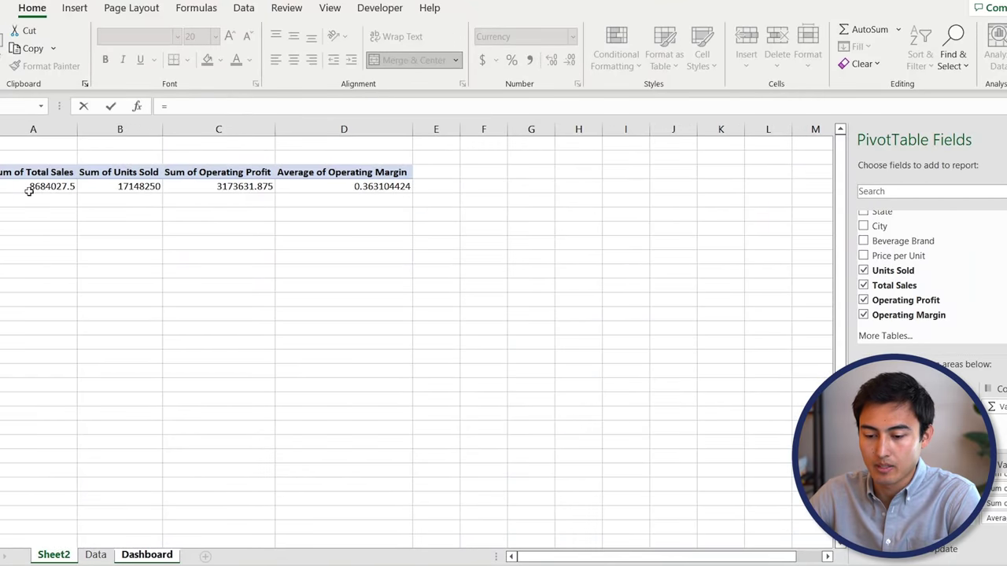
left_click(29, 189)
key("Return")
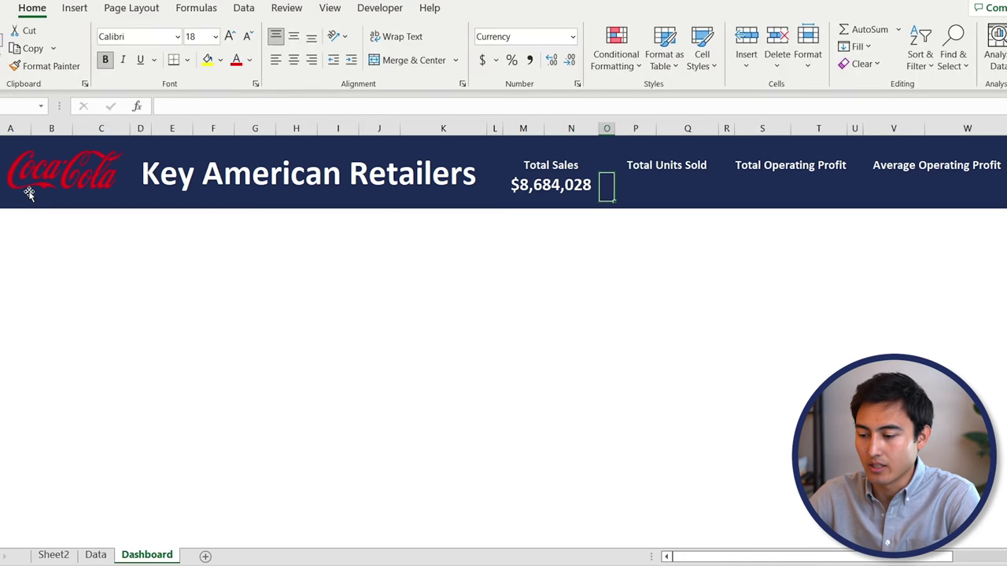
- Link the cell under Total Units Sold to the PivotTable's Sum of Units Sold value
key("Right")
type("=")
key("ctrl+Page_Up")
key("ctrl+Page_Up")
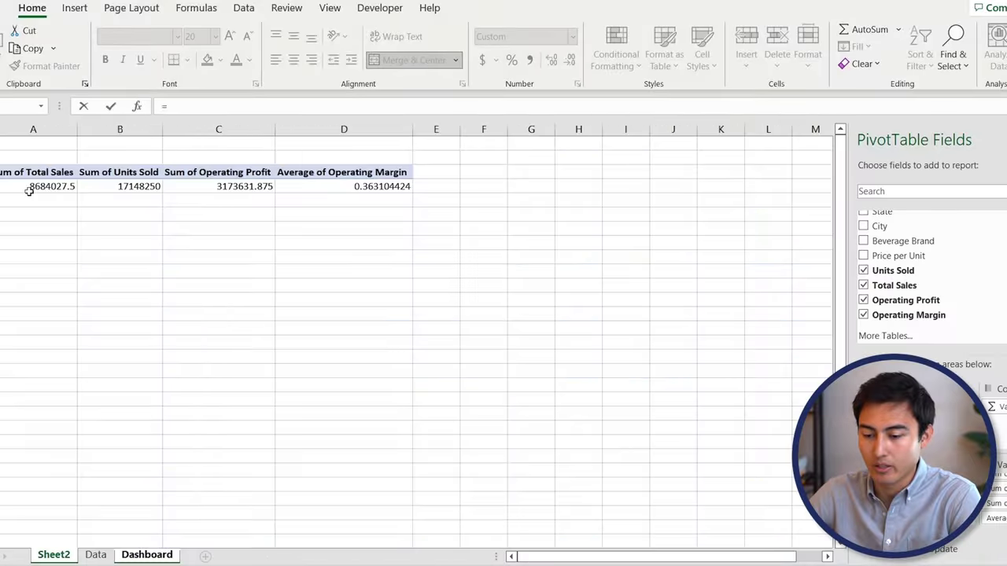
left_click(141, 185)
key("Return")
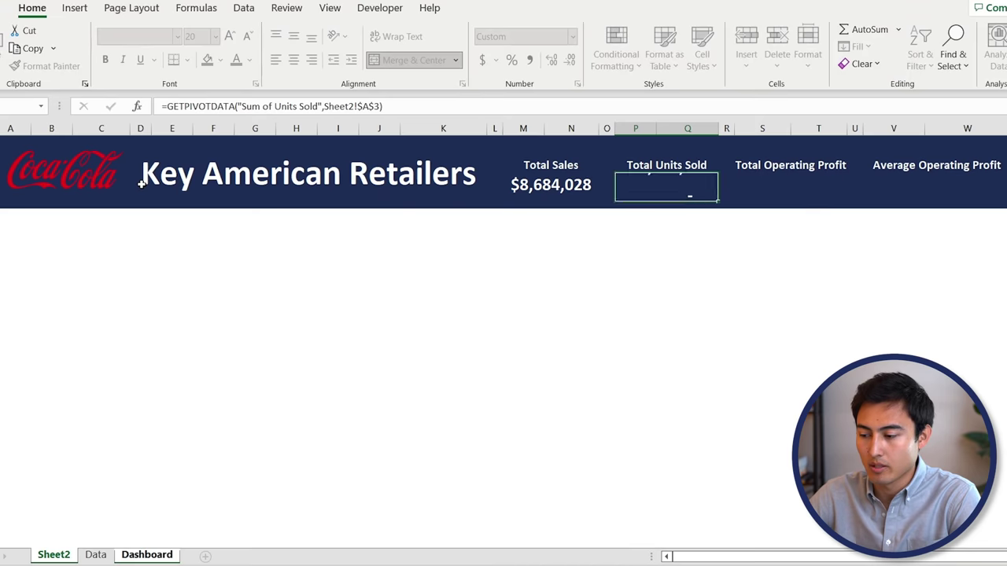
- Link the cell under Total Operating Profit to the PivotTable's Sum of Operating Profit value
key("Right")
type("=")
key("ctrl+Page_Up")
key("ctrl+Page_Up")
left_click(213, 189)
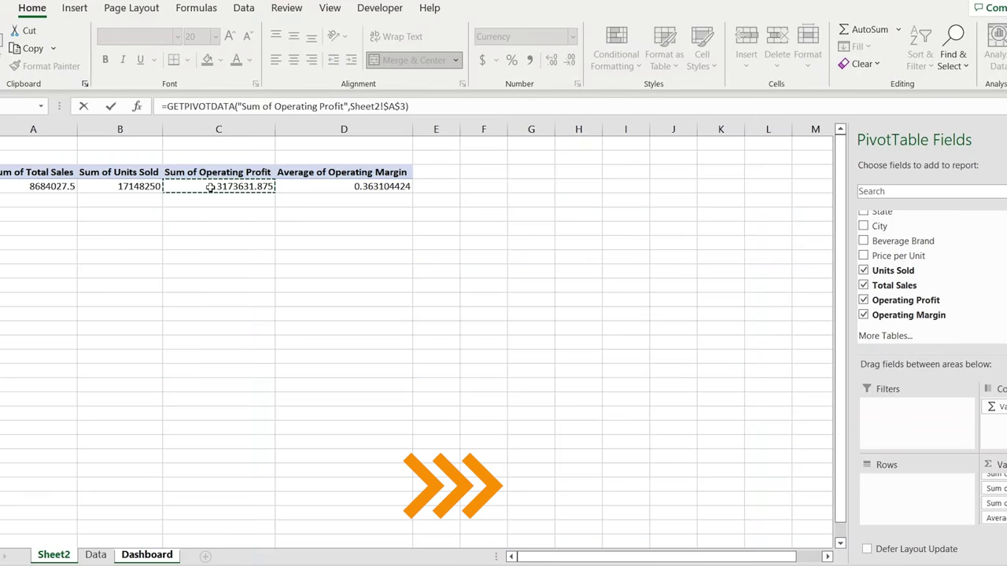
key("Return")
- Link the cell under Average Operating Profit to the PivotTable's Average of Operating Margin value
key("Right")
type("=")
key("ctrl+Page_Up")
key("ctrl+Page_Up")
left_click(401, 181)
key("Return")
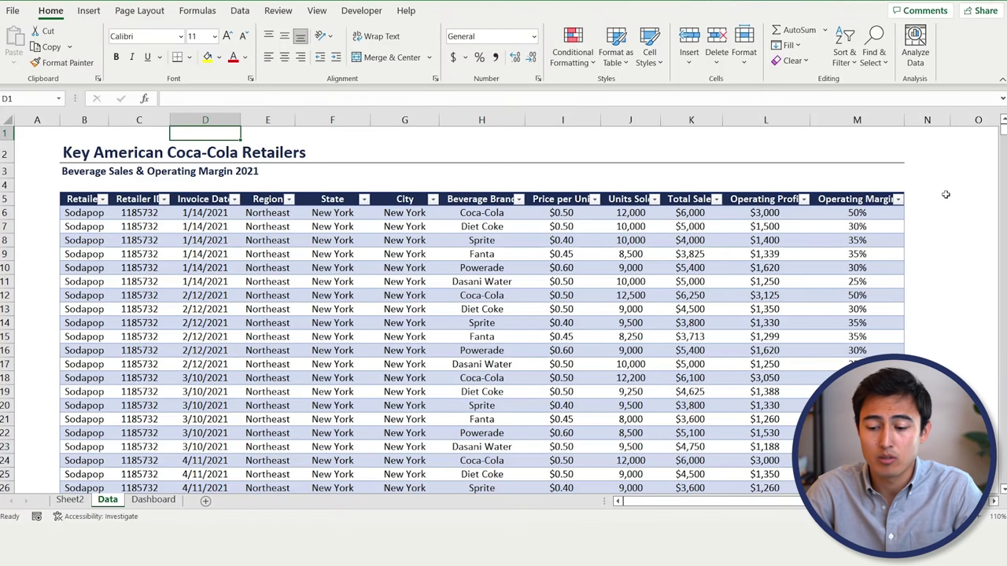
- Insert a second PivotTable from the Data sheet's Table2, placed on the existing worksheet Sheet2 at cell A8
left_click(377, 266)
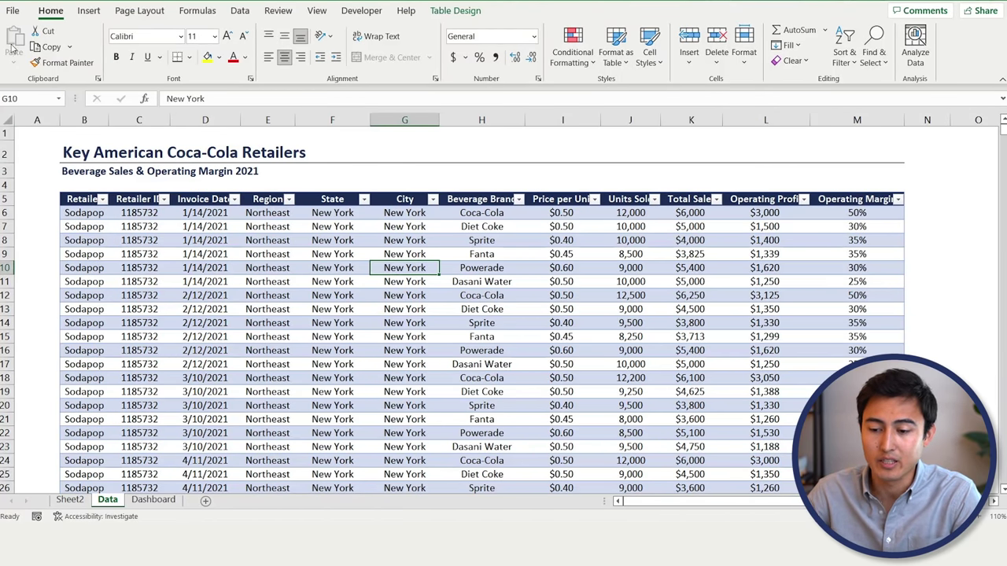
left_click(88, 10)
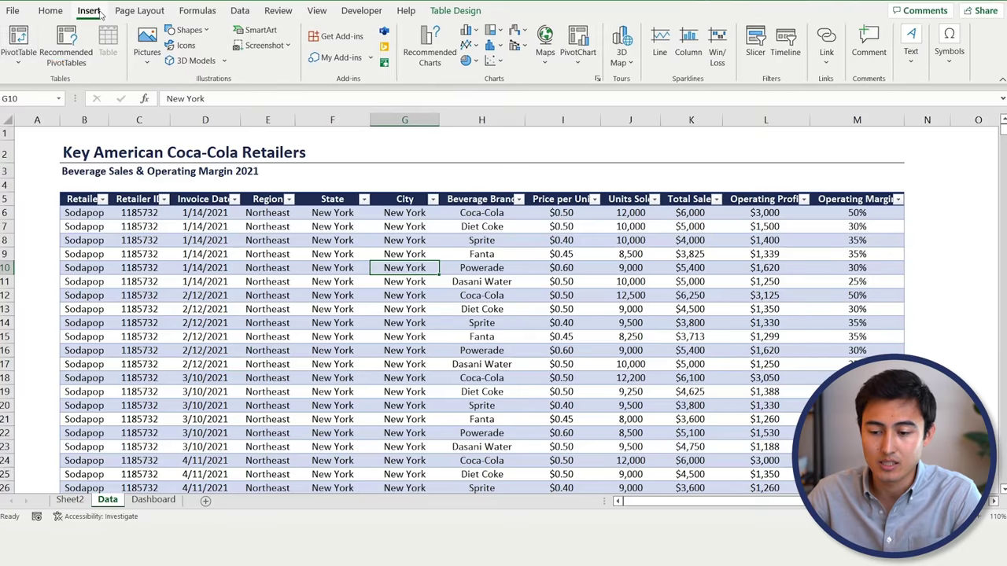
left_click(17, 43)
left_click(613, 340)
left_click(851, 354)
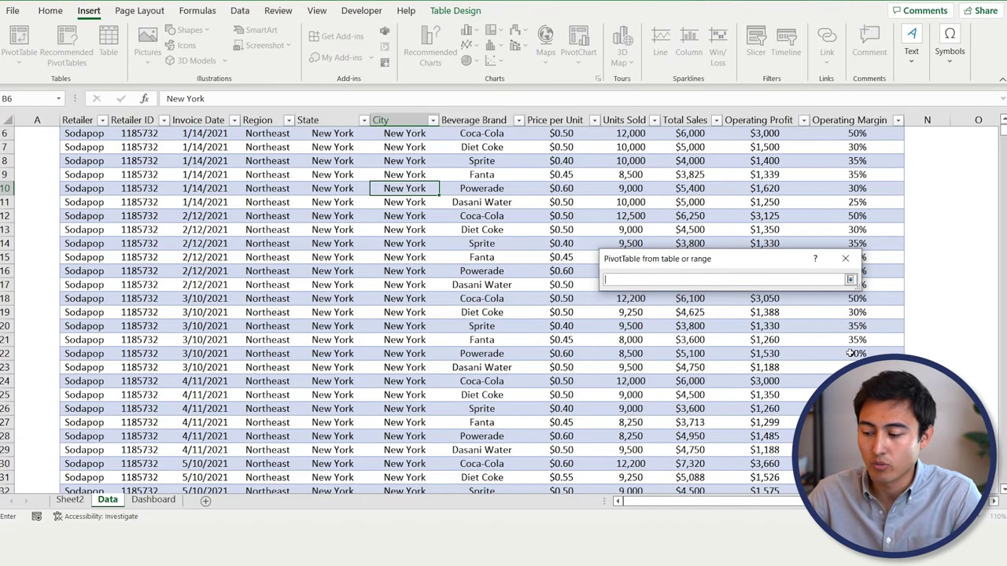
left_click(75, 502)
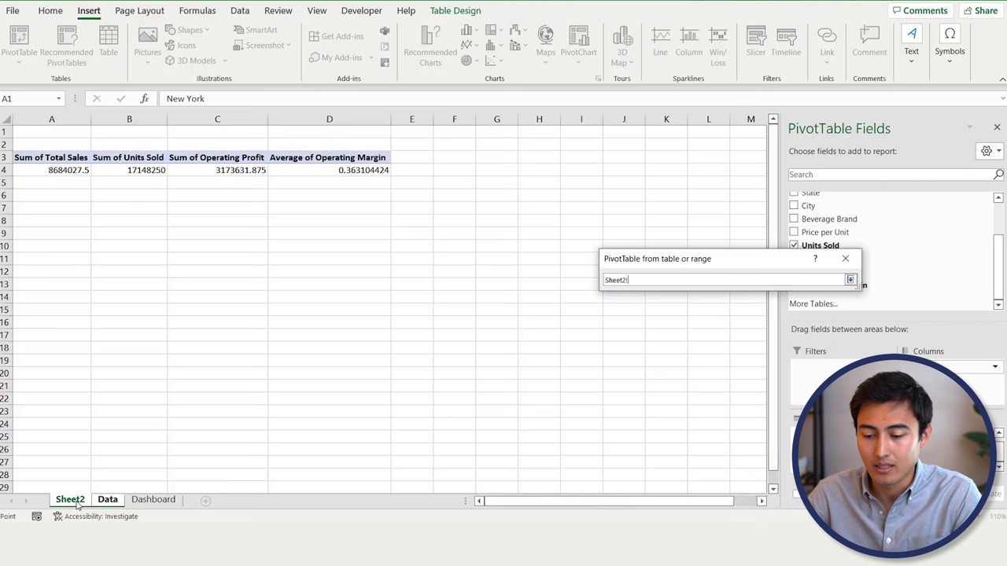
left_click(22, 221)
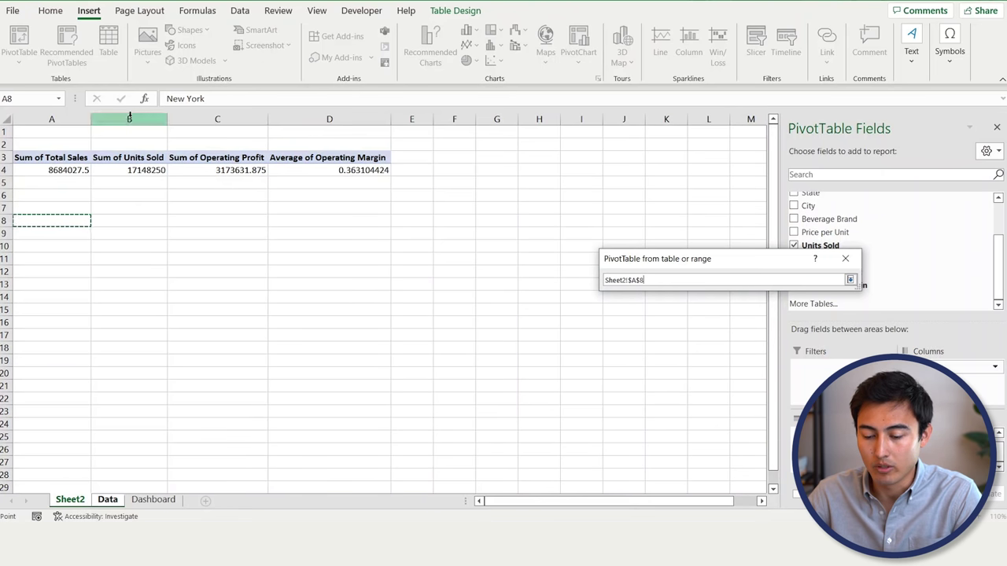
left_click(850, 280)
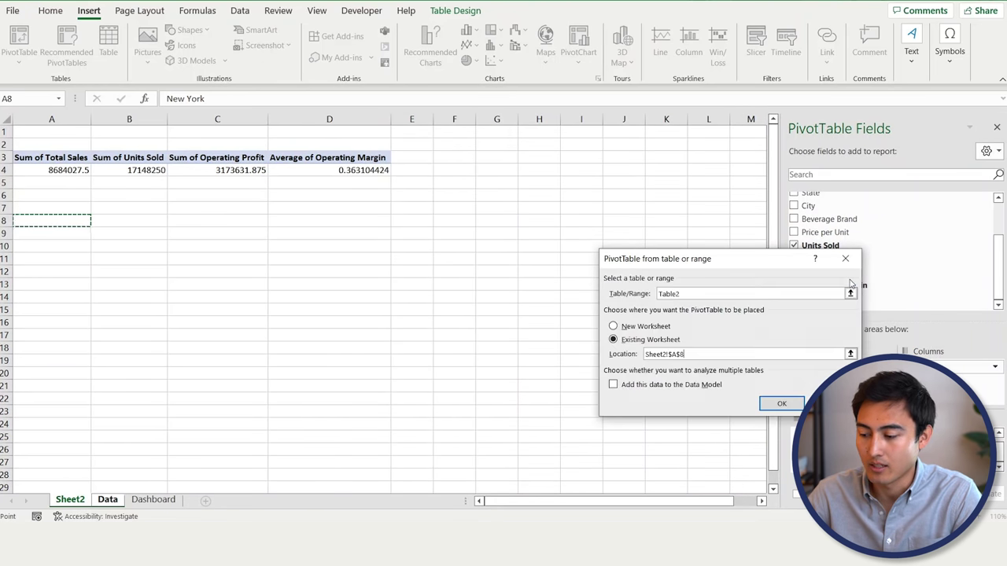
left_click(781, 406)
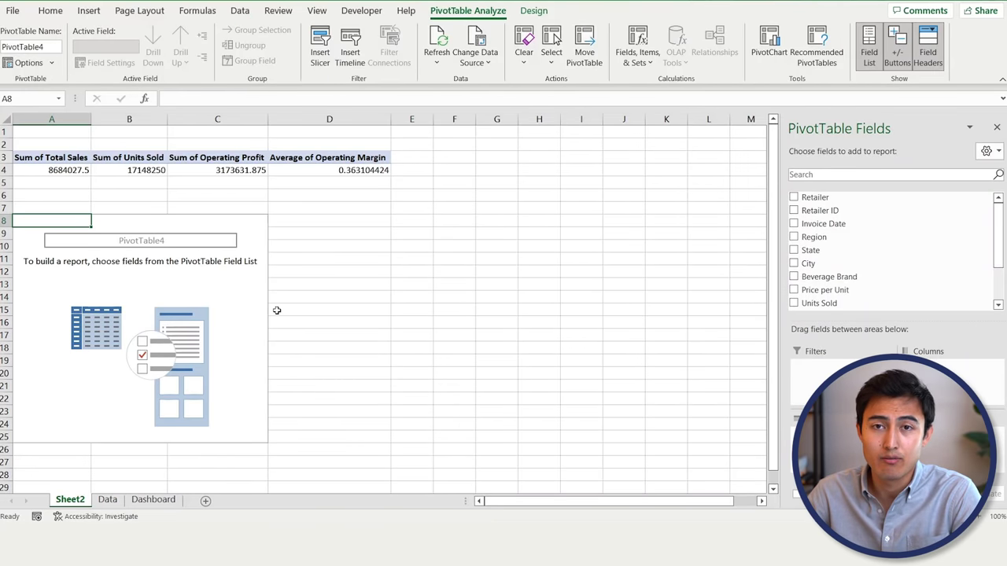
- Set Invoice Date as the rows and Total Sales as the values of the new PivotTable
left_click_drag(813, 232, 835, 436)
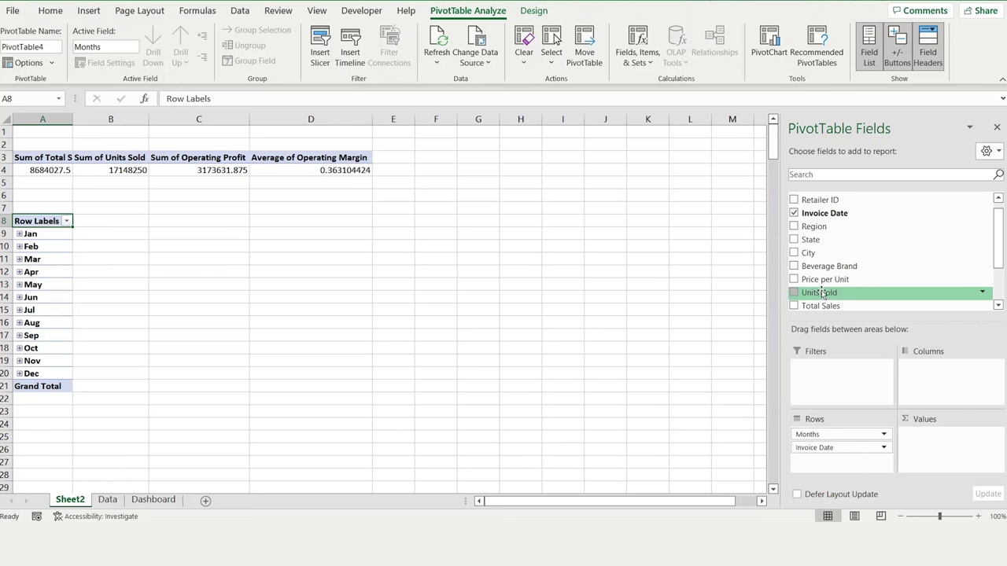
left_click_drag(810, 307, 951, 437)
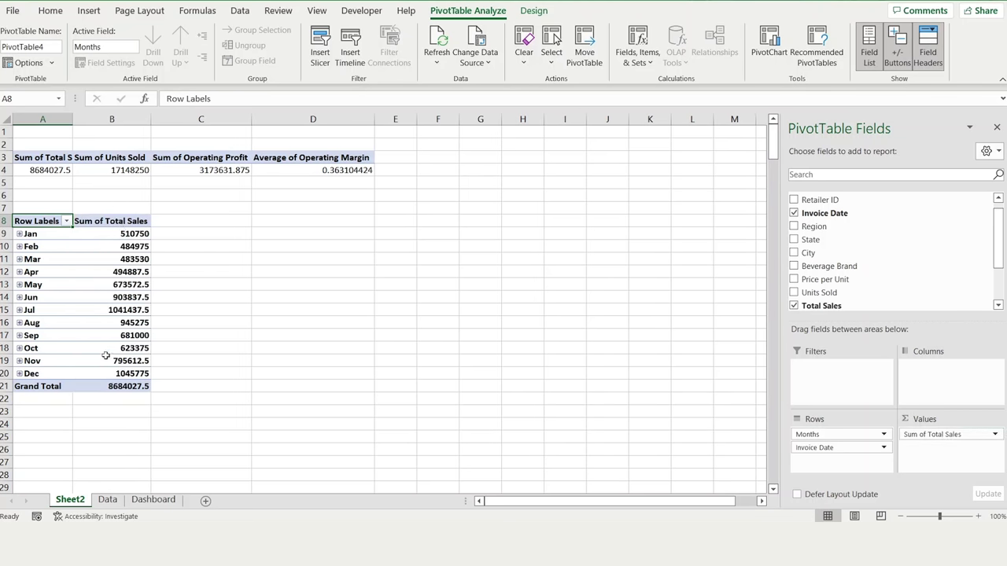
- Format the Sum of Total Sales values in B9:B21 as Currency with 0 decimal places
left_click(130, 385)
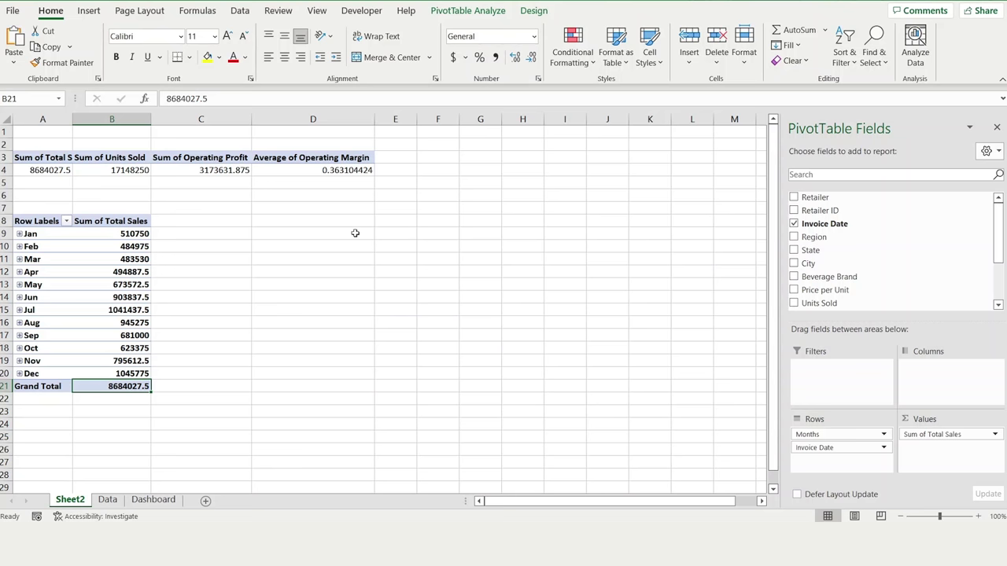
key("shift+Up")
key("shift+Up")
key("shift+Up")
key("shift+Up")
key("shift+Up")
key("shift+Up")
key("shift+Up")
key("shift+Up")
key("shift+Up")
key("shift+Up")
key("shift+Up")
key("shift+Up")
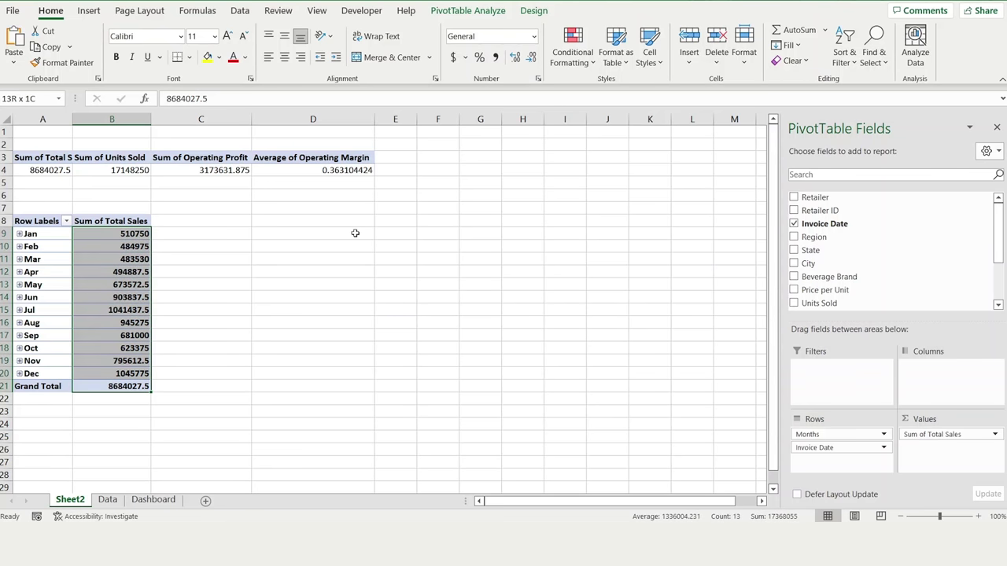
key("ctrl+1")
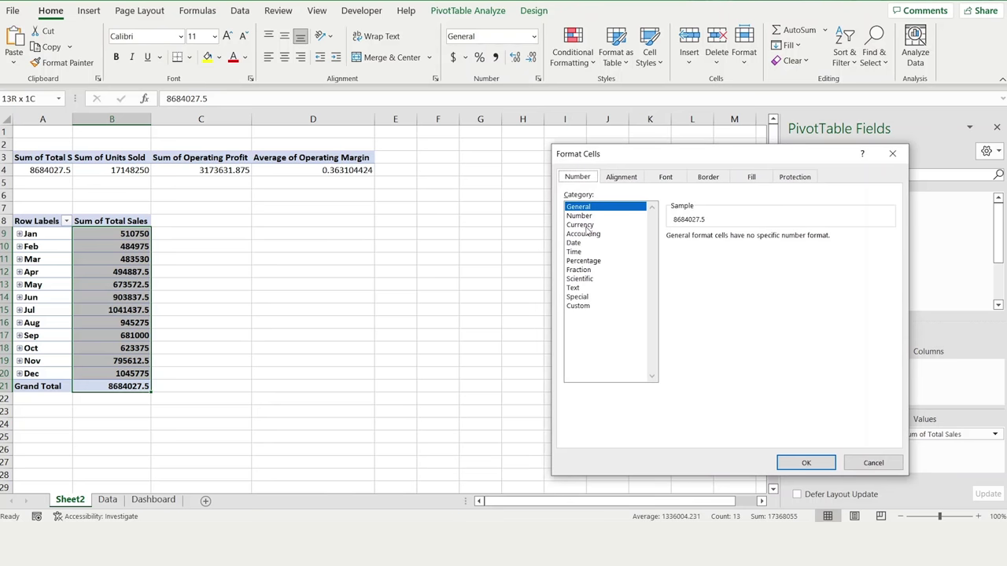
left_click(582, 225)
left_click(759, 241)
left_click(760, 241)
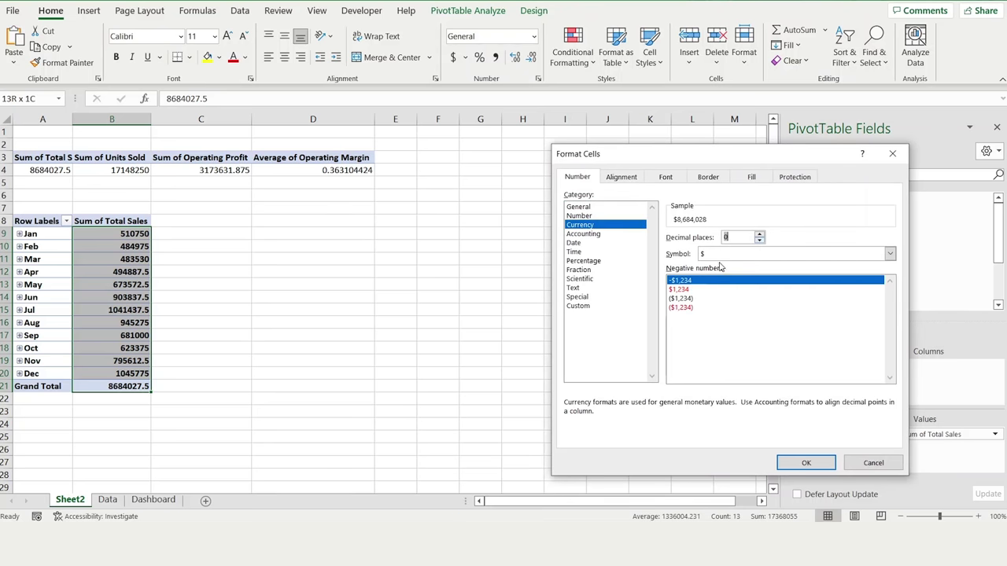
left_click(806, 463)
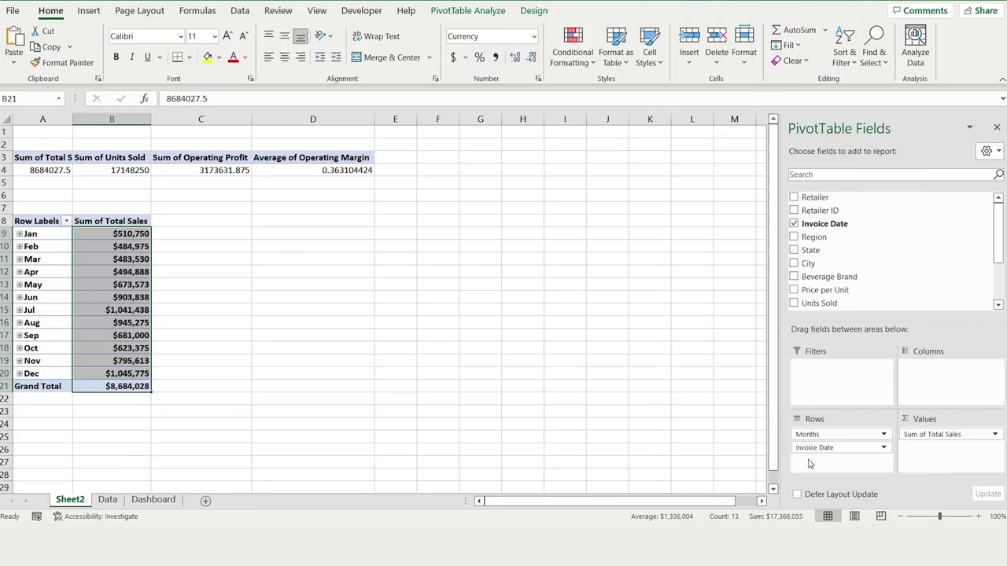
- Insert a clustered column PivotChart for the monthly sales PivotTable and position it beside the table
key("Left")
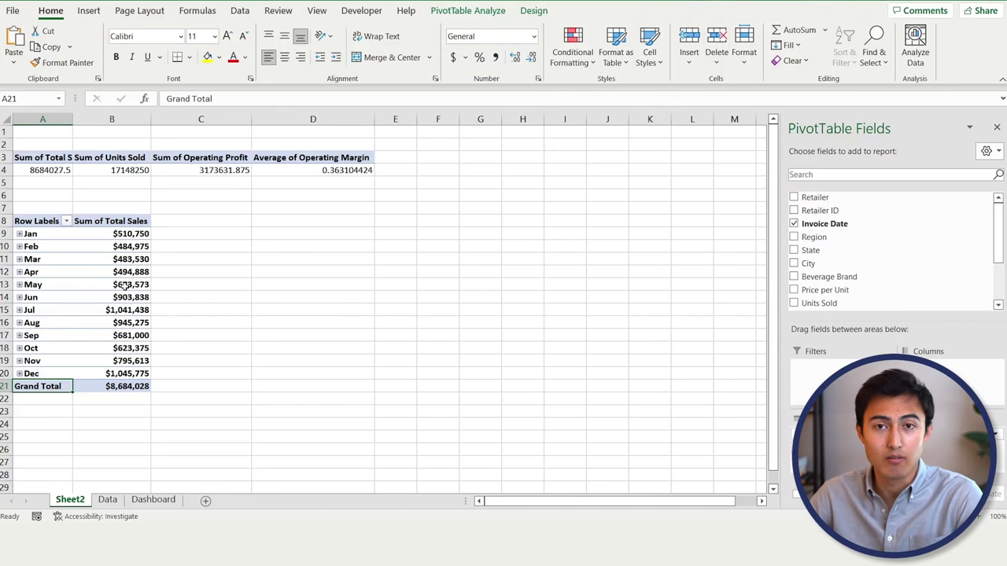
left_click(467, 10)
left_click(769, 40)
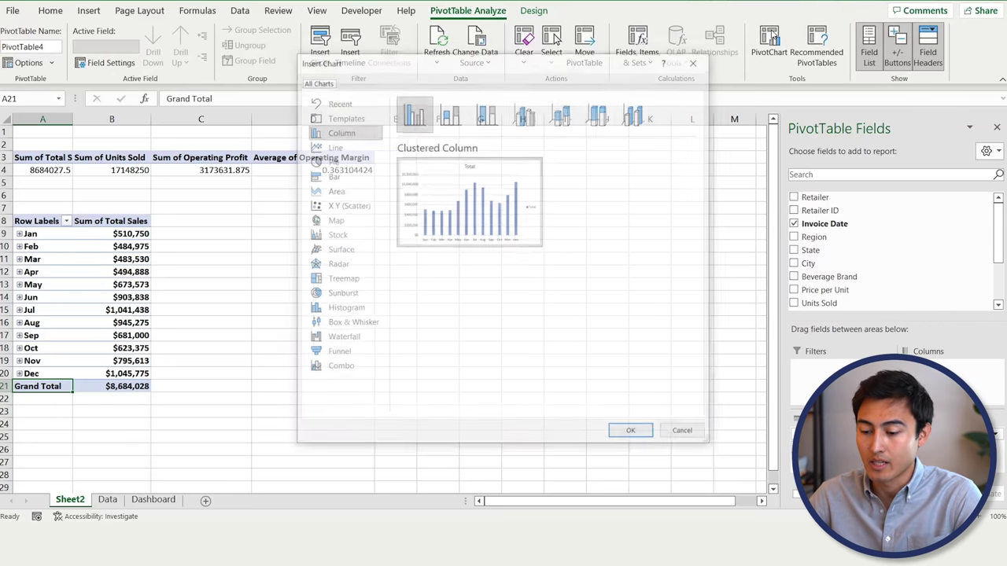
key("Return")
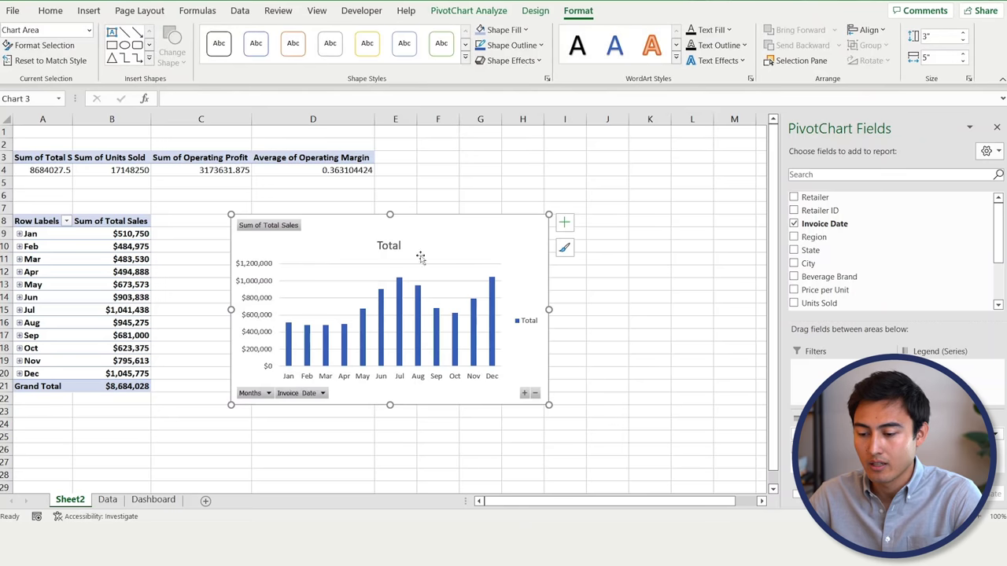
left_click_drag(332, 229, 293, 225)
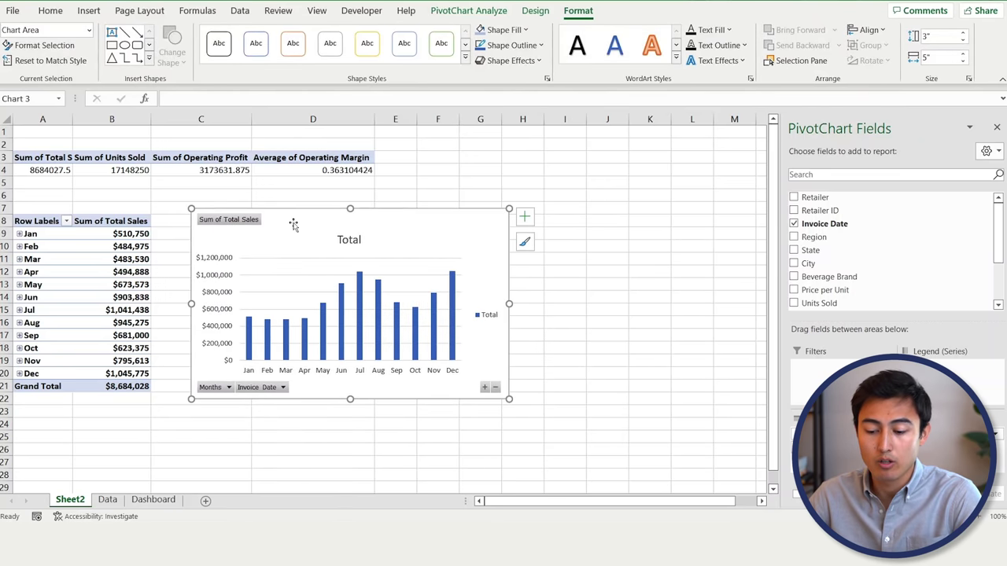
- Copy the monthly sales PivotChart to the Dashboard sheet and position it below the banner
key("ctrl+c")
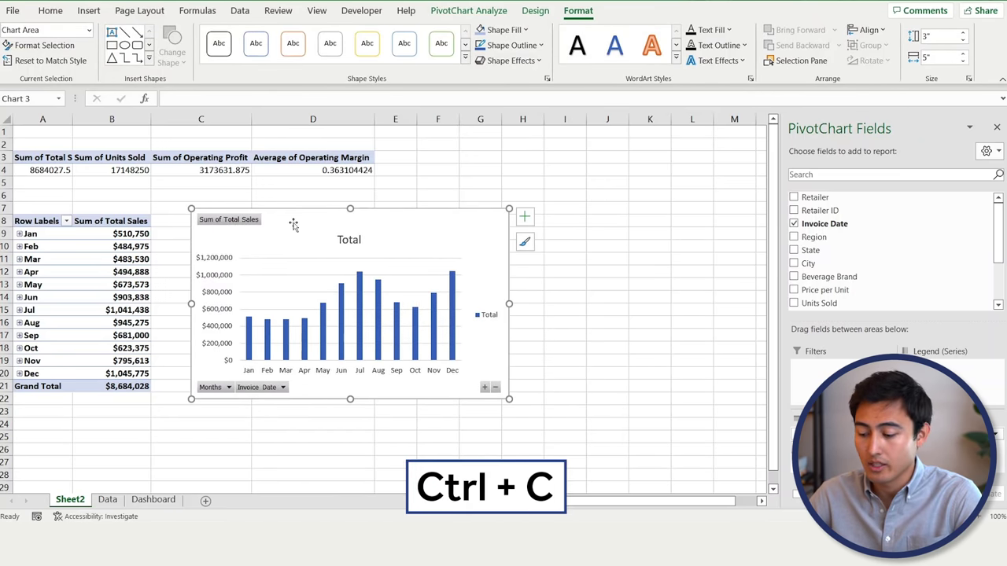
key("ctrl+Page_Down")
key("ctrl+Page_Down")
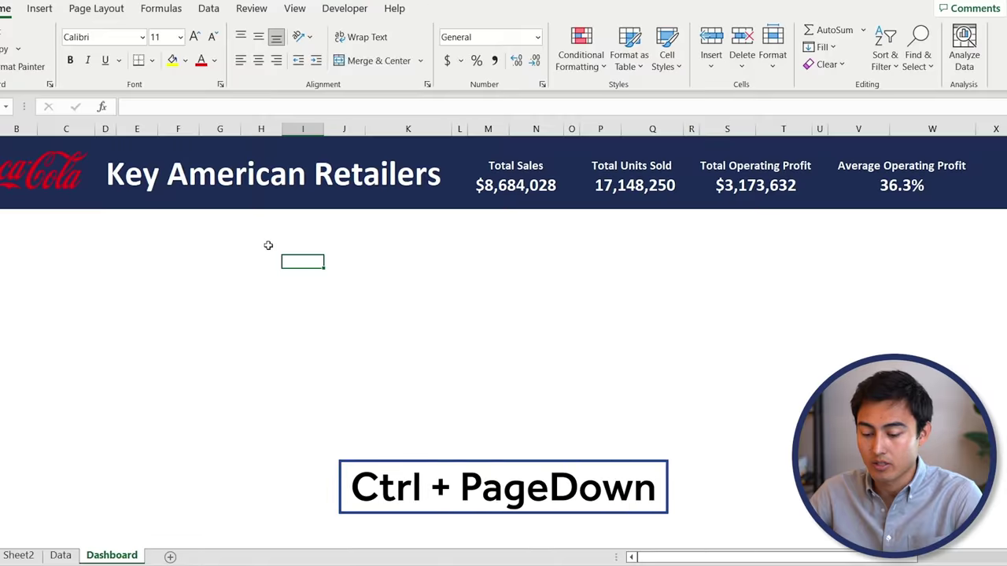
key("ctrl+v")
left_click_drag(396, 271, 272, 314)
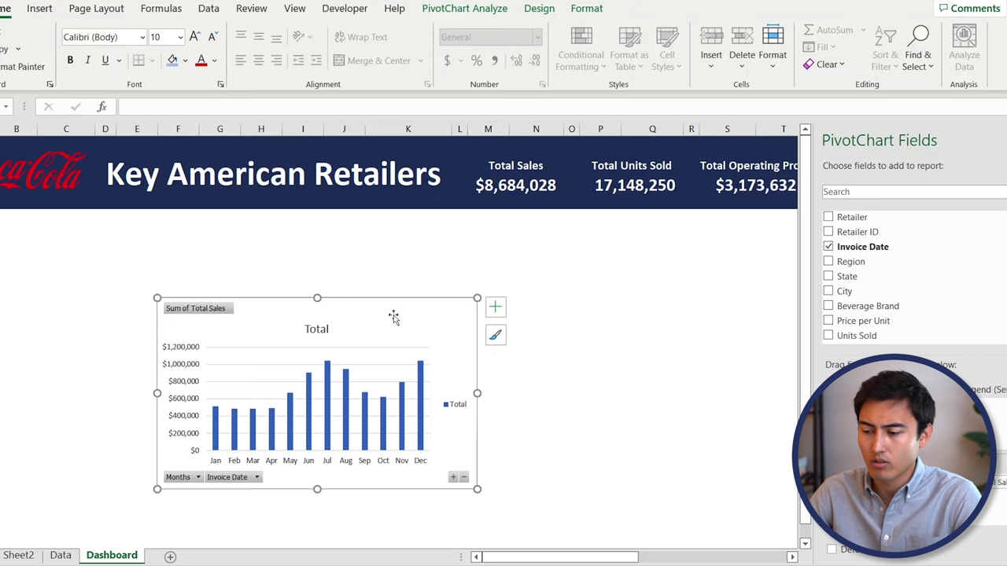
- Hide all field buttons on the monthly sales PivotChart
left_click(468, 11)
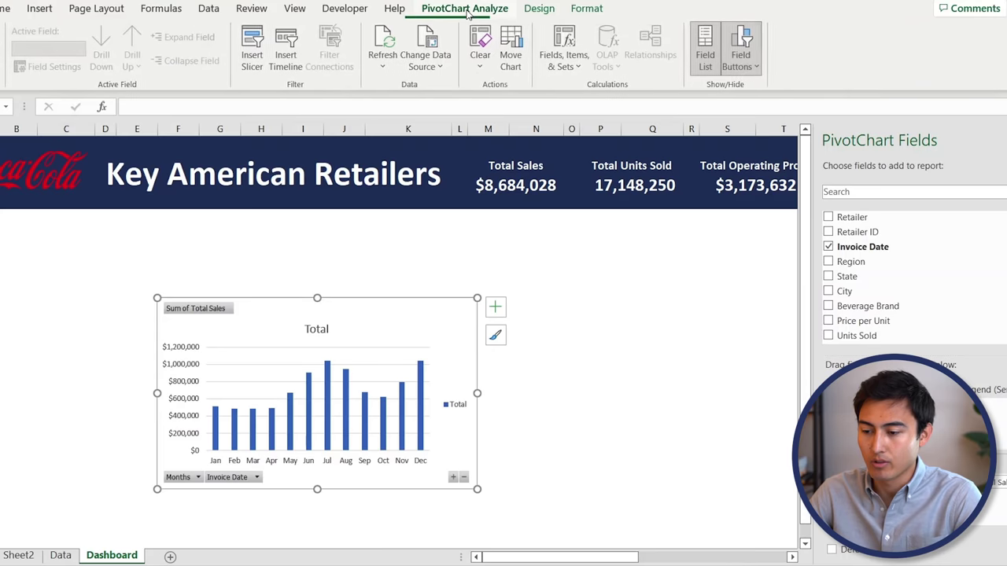
left_click(755, 68)
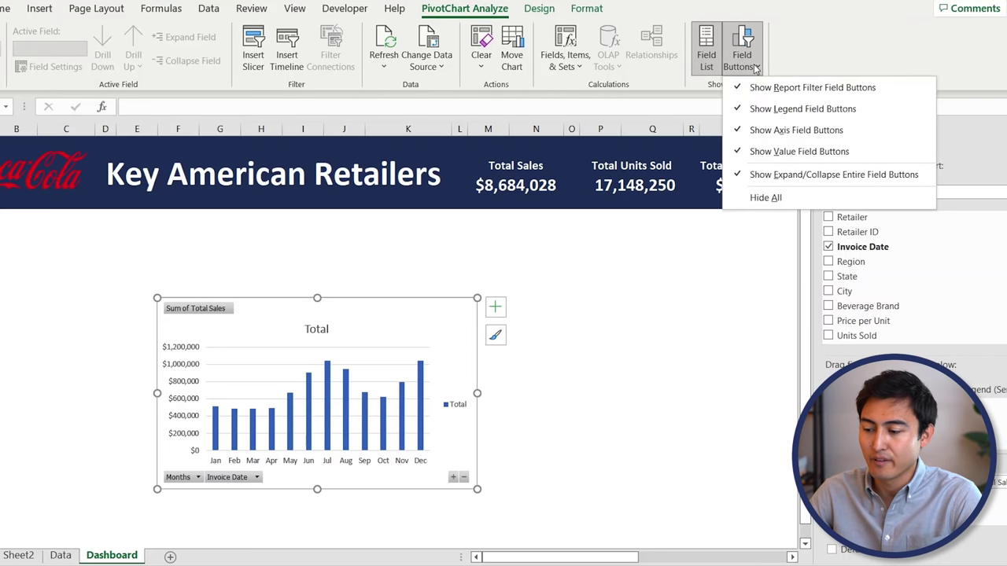
left_click(766, 199)
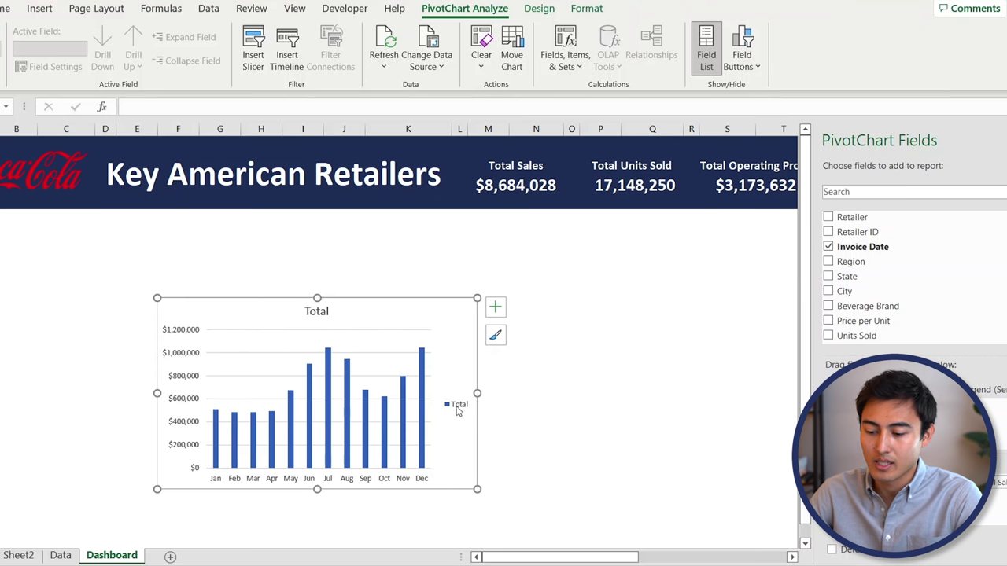
- Delete the legend and the horizontal gridlines from the monthly sales PivotChart
left_click(459, 411)
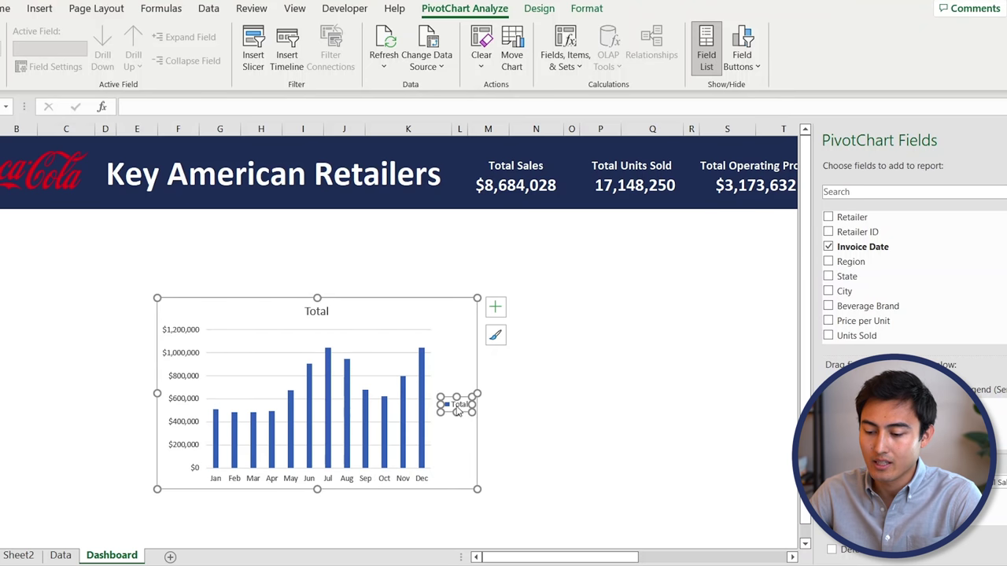
key("Delete")
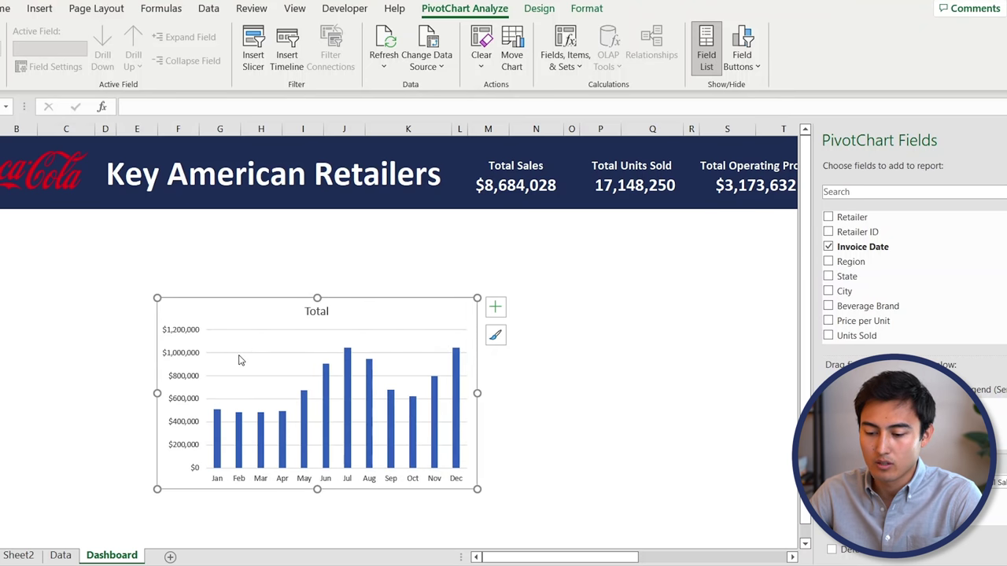
left_click(240, 359)
key("Delete")
- Change the PivotChart's title to "Monthly Sales"
left_click(316, 316)
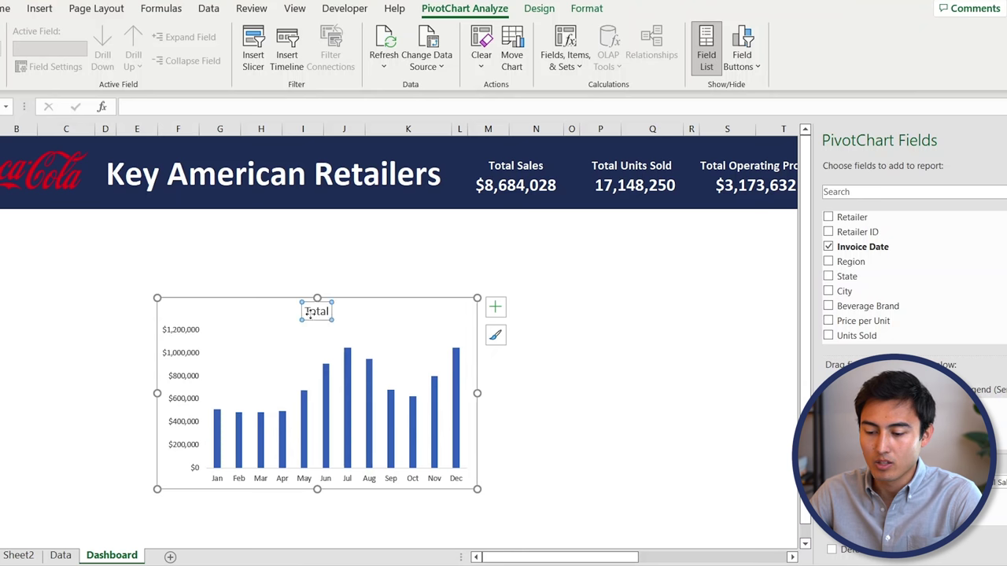
double_click(314, 316)
type("Monthly Sales")
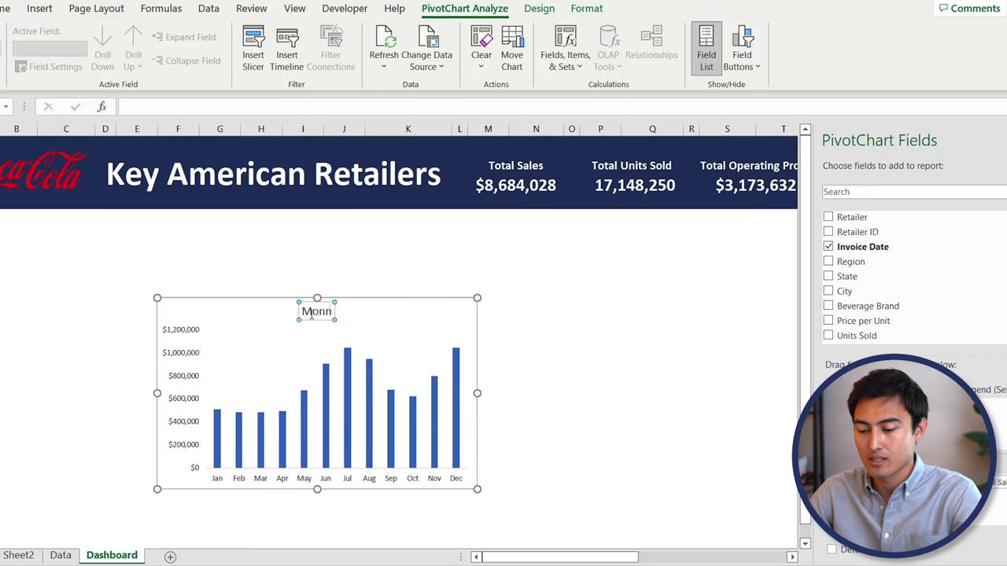
- Set the gap width of the Monthly Sales chart's column series to 40%
left_click(347, 369)
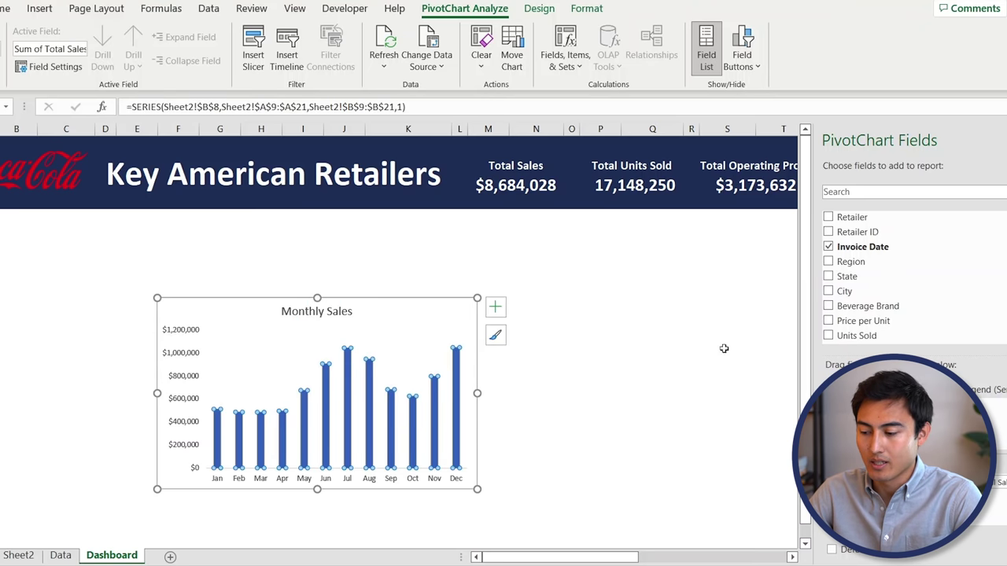
right_click(456, 425)
left_click(510, 416)
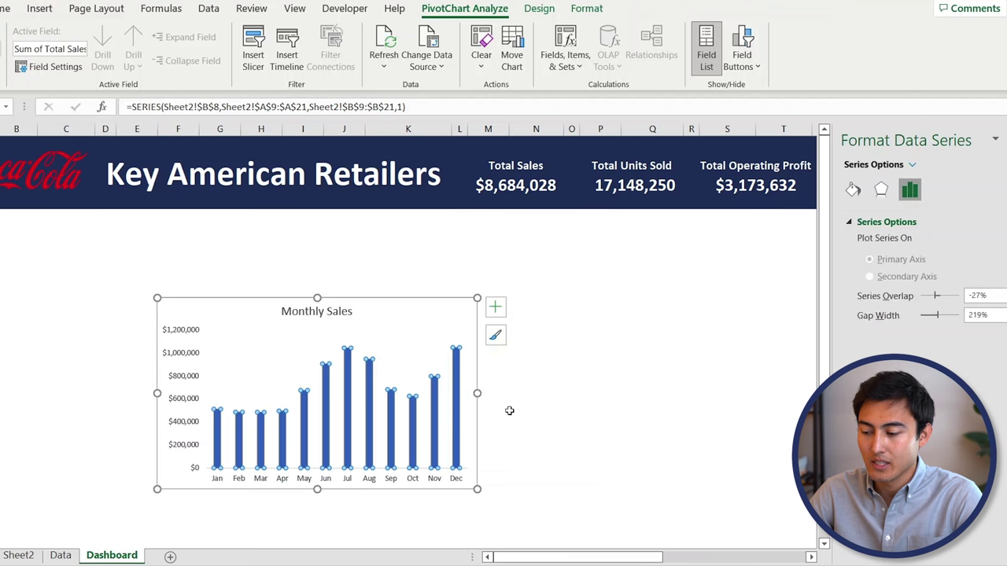
left_click(978, 314)
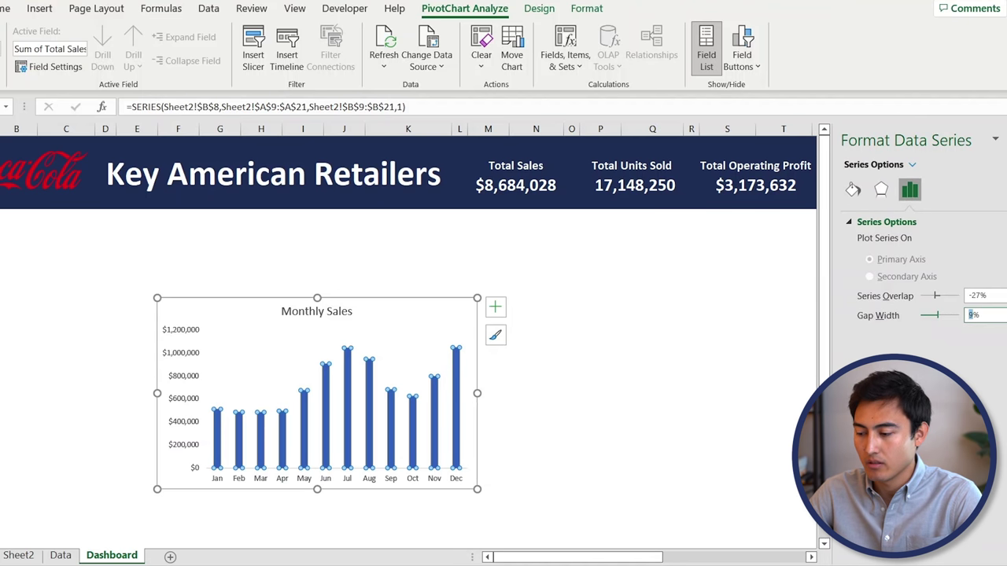
type("40")
key("Return")
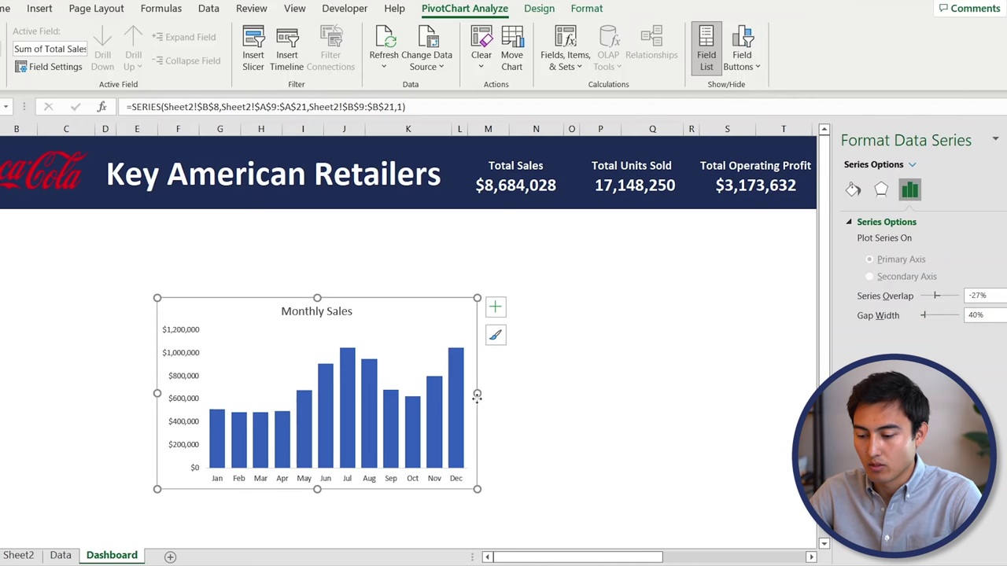
- Widen the Monthly Sales chart and set its chart area border to No line
left_click_drag(476, 395, 514, 396)
left_click(227, 233)
left_click(245, 306)
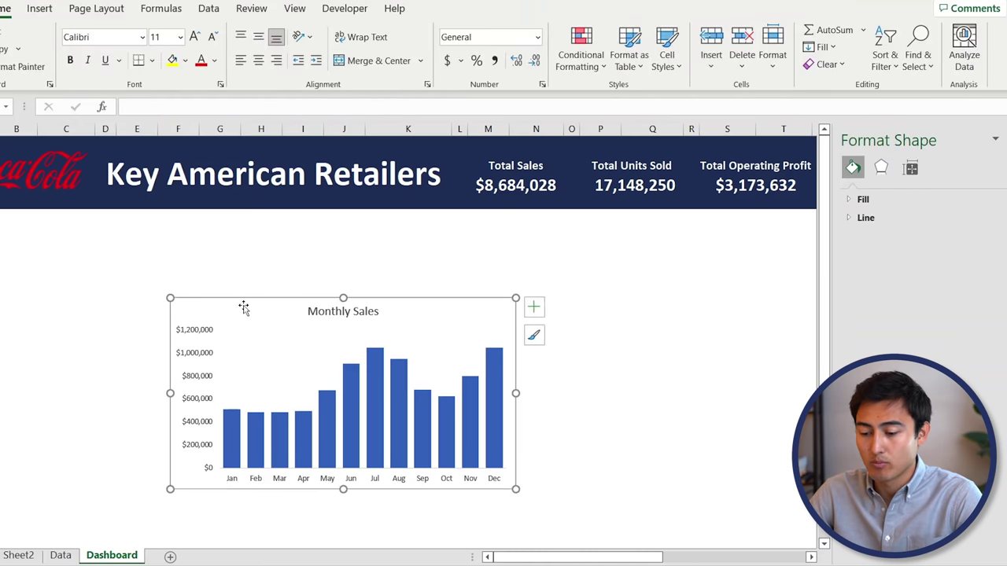
left_click(852, 241)
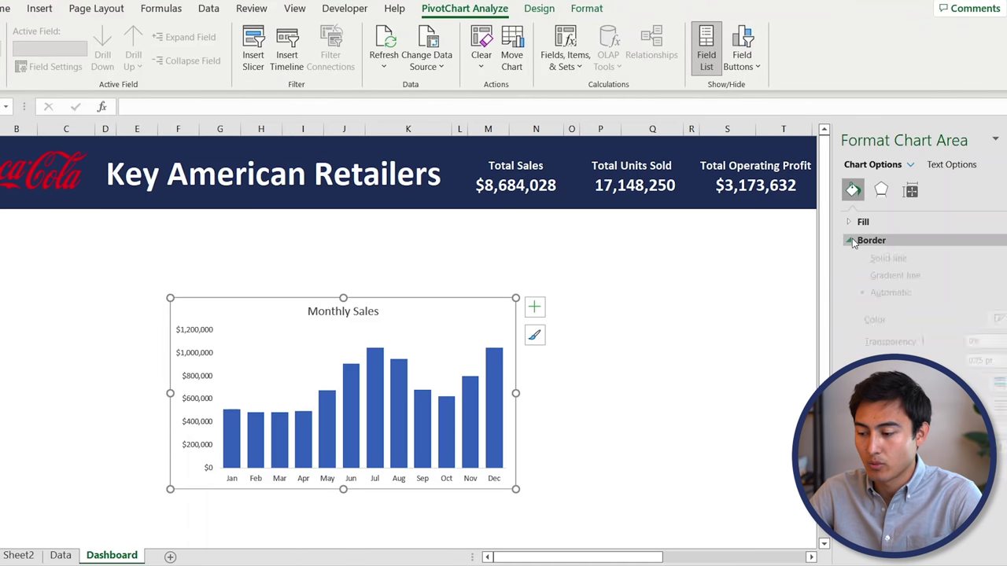
left_click(668, 352)
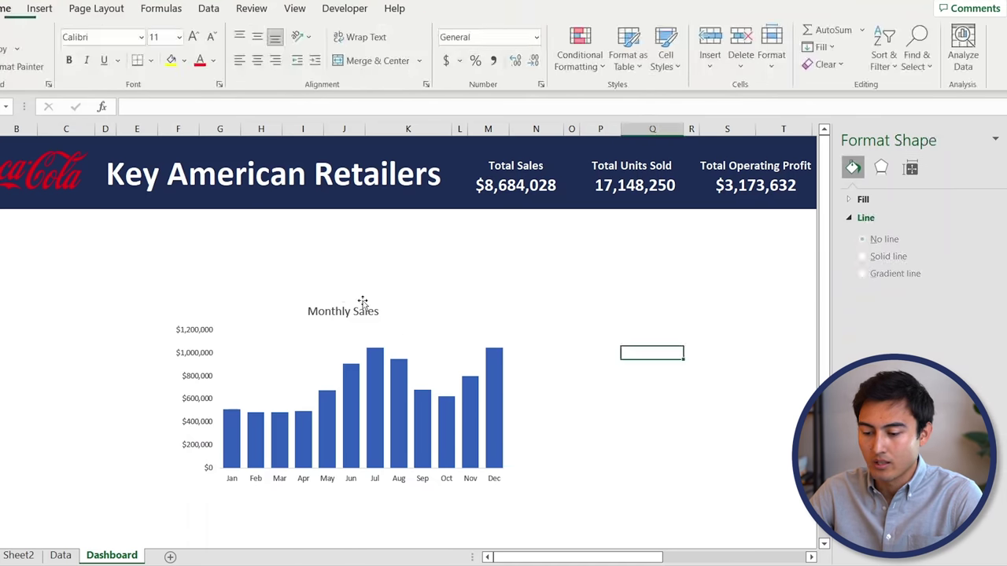
- Make the Monthly Sales chart title bold and fill its columns with a light blue theme color
left_click(330, 311)
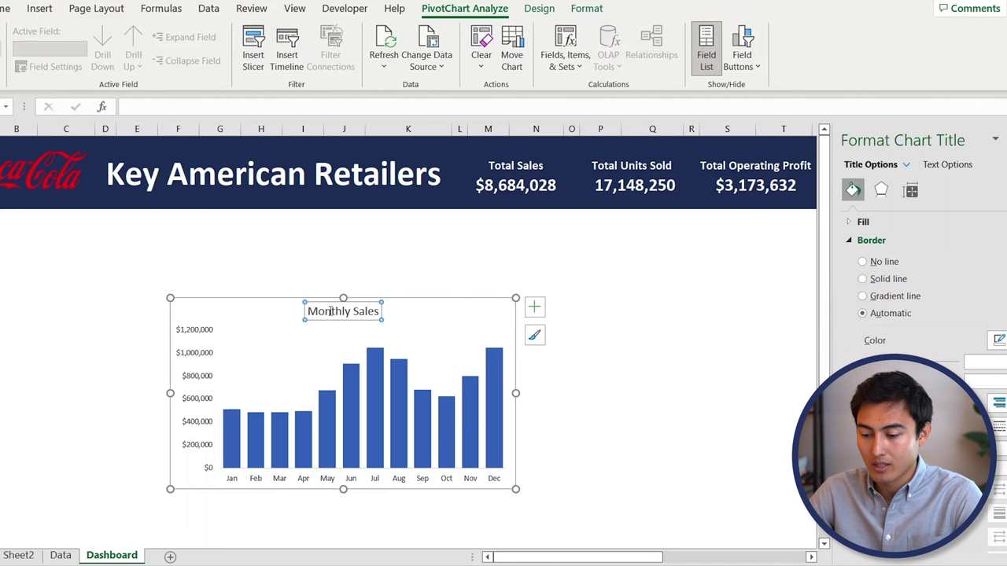
key("ctrl+b")
left_click(375, 392)
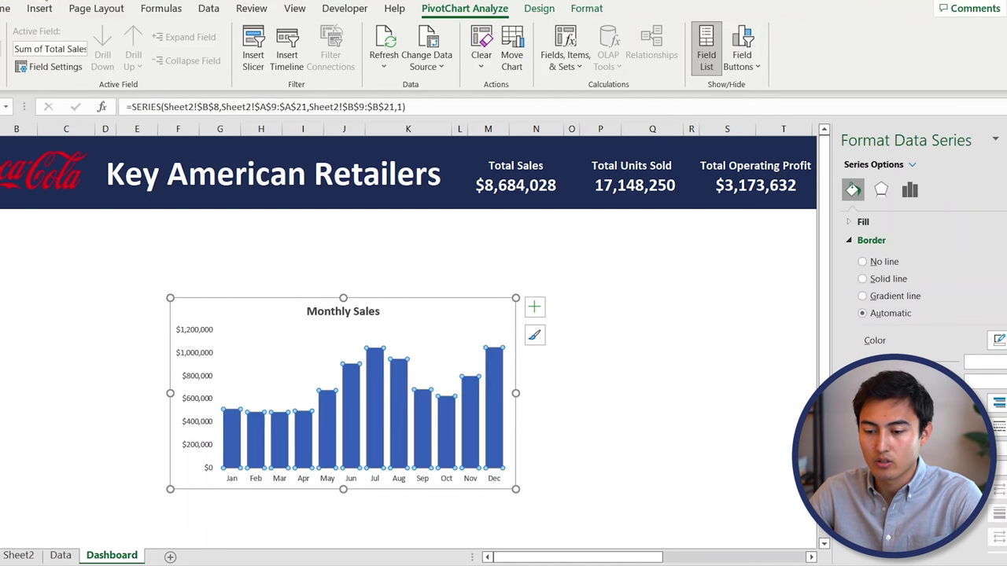
left_click(4, 8)
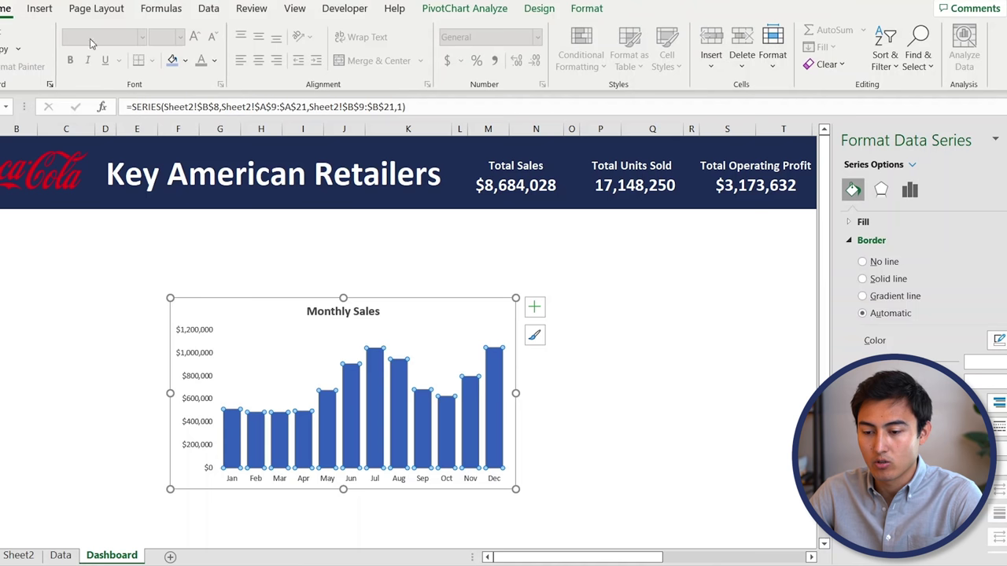
left_click(184, 62)
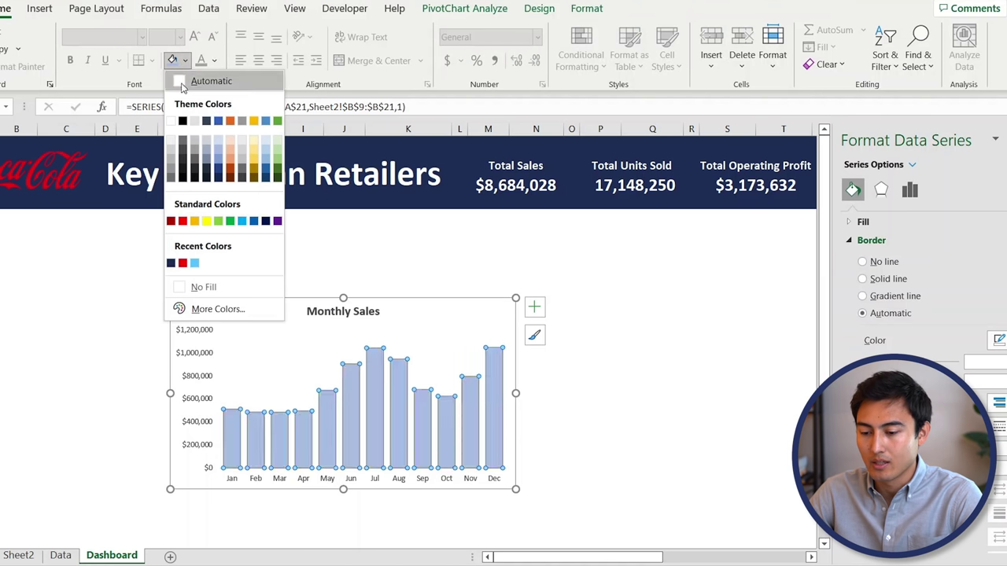
left_click(217, 152)
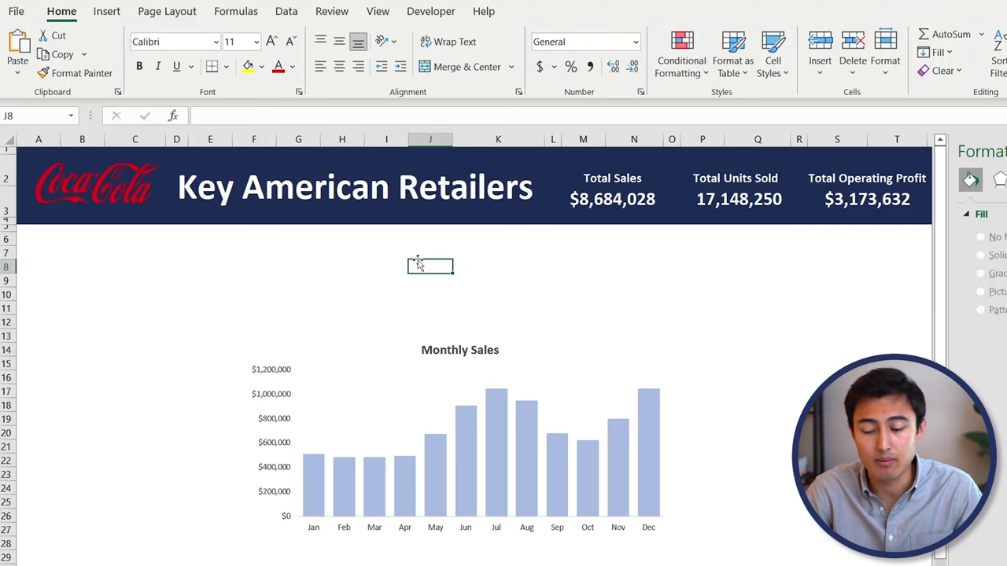
- Insert an Invoice Date timeline for the Monthly Sales chart and place it between the banner and the chart, 6.53" wide
left_click(394, 352)
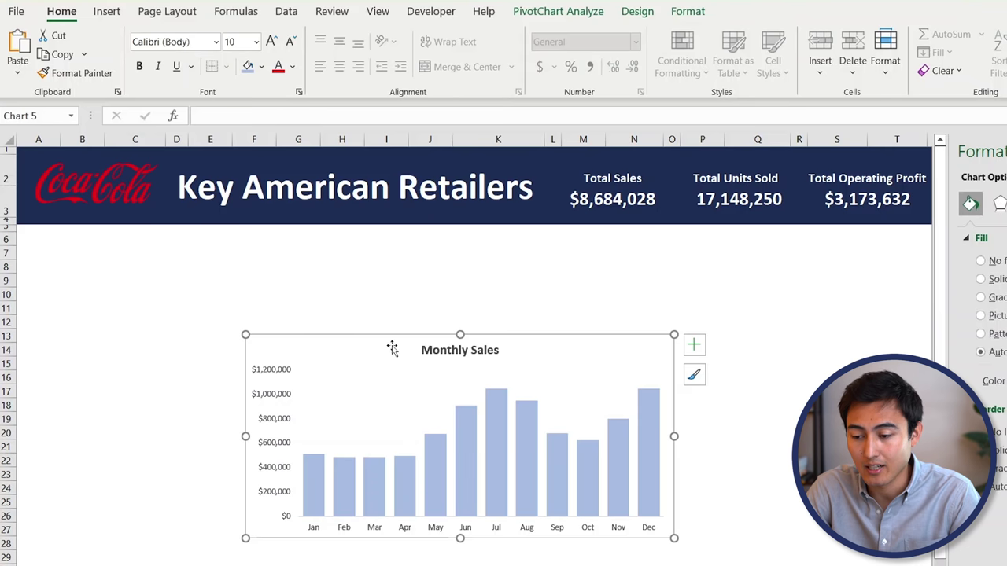
left_click(562, 11)
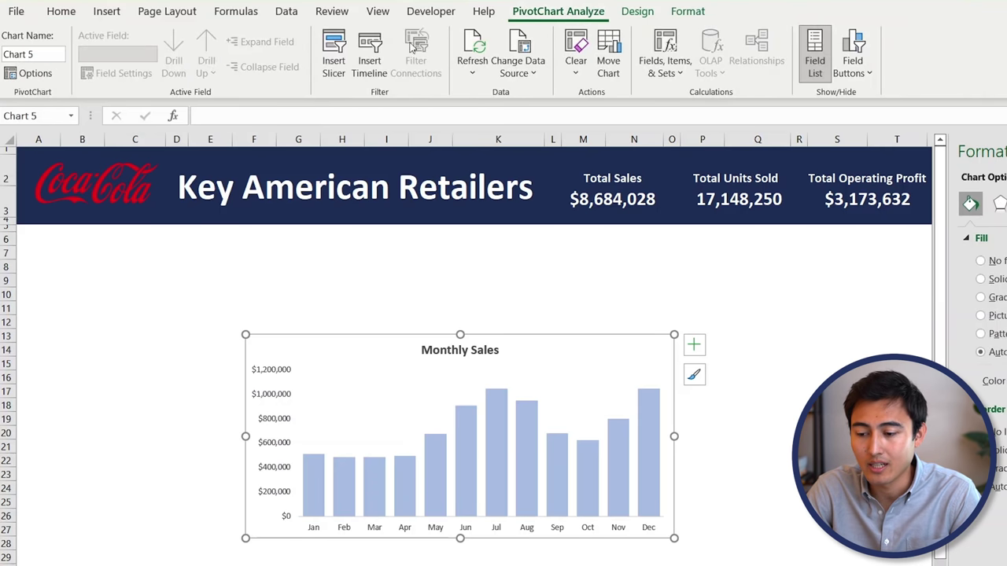
left_click(375, 45)
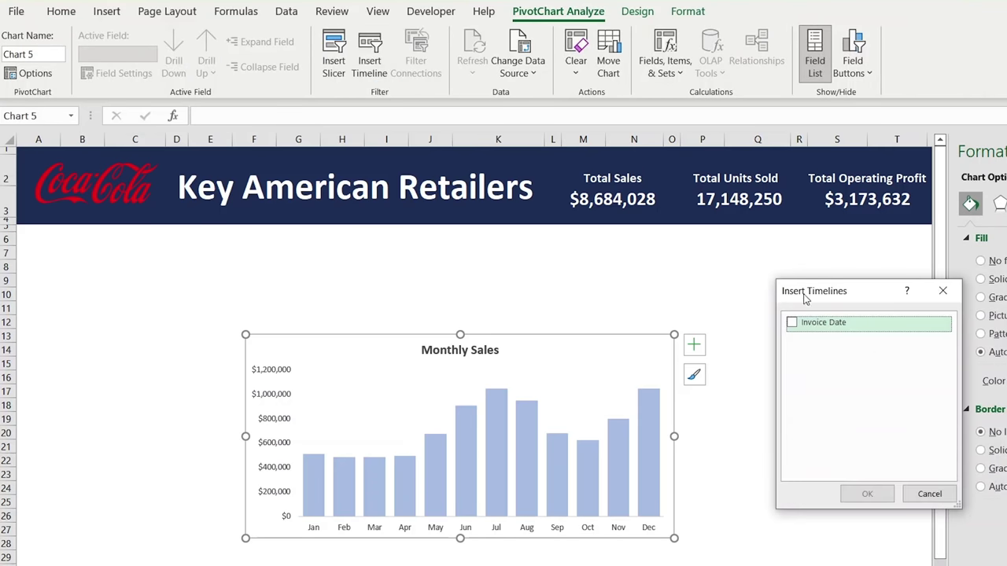
left_click(791, 323)
left_click(867, 493)
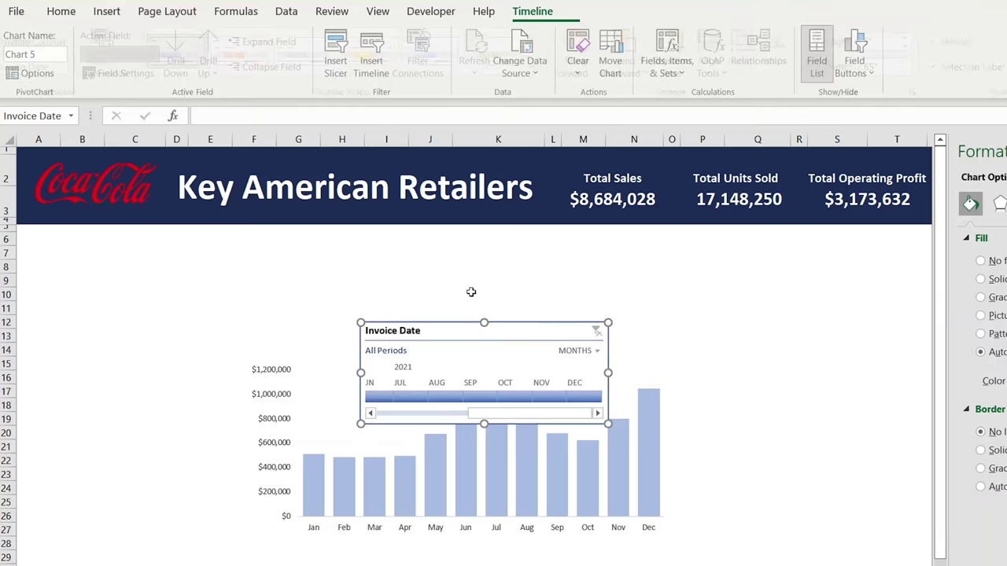
left_click_drag(445, 330, 322, 243)
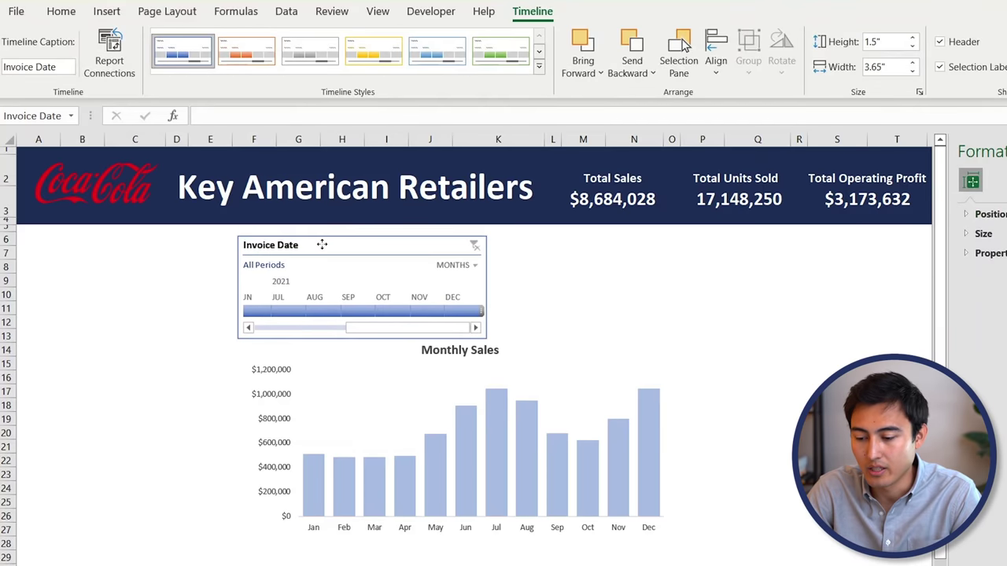
left_click_drag(487, 286, 683, 285)
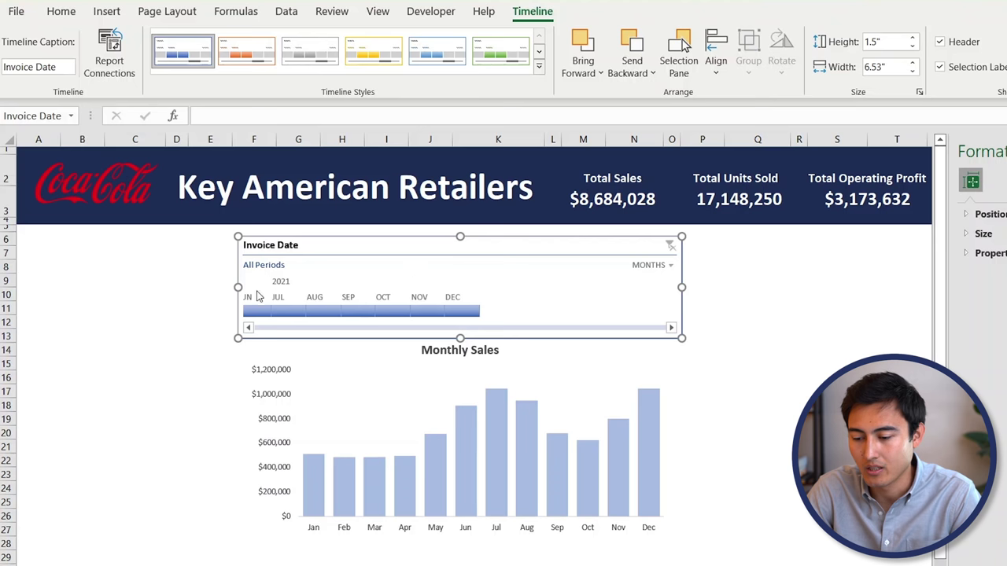
- Filter the Monthly Sales chart to Jan - Jul 2021 with the Invoice Date timeline
left_click(249, 328)
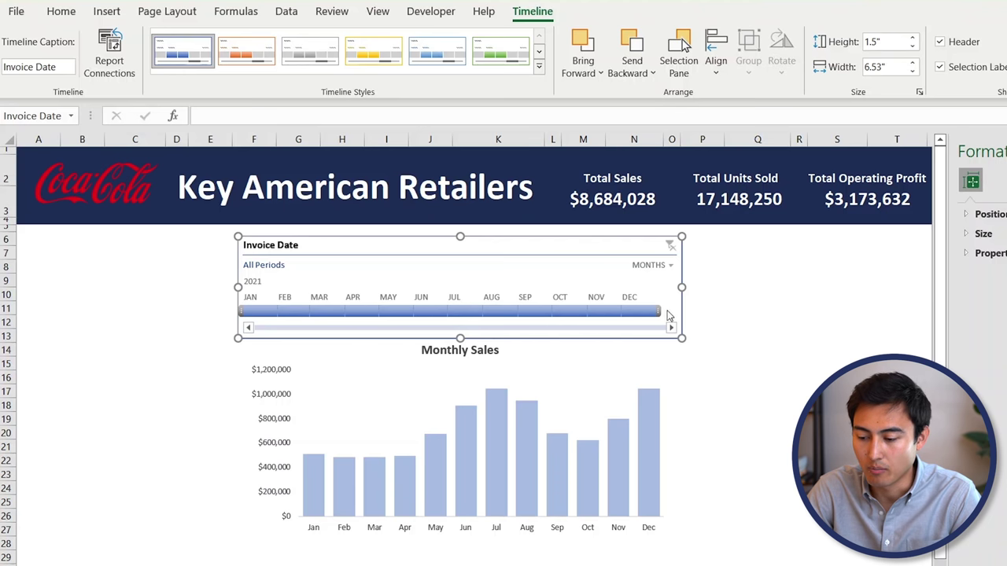
left_click_drag(646, 309, 552, 310)
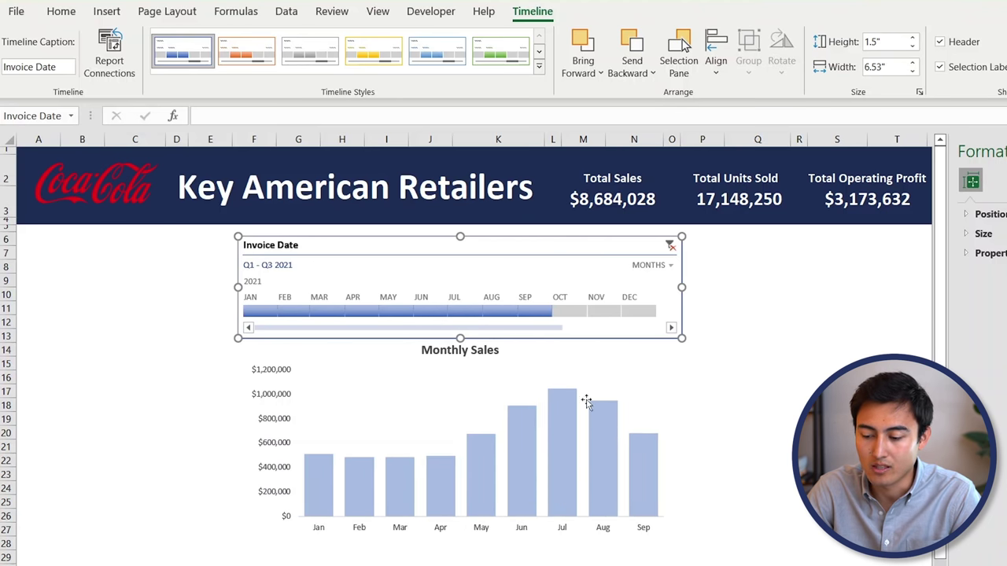
left_click_drag(555, 309, 477, 310)
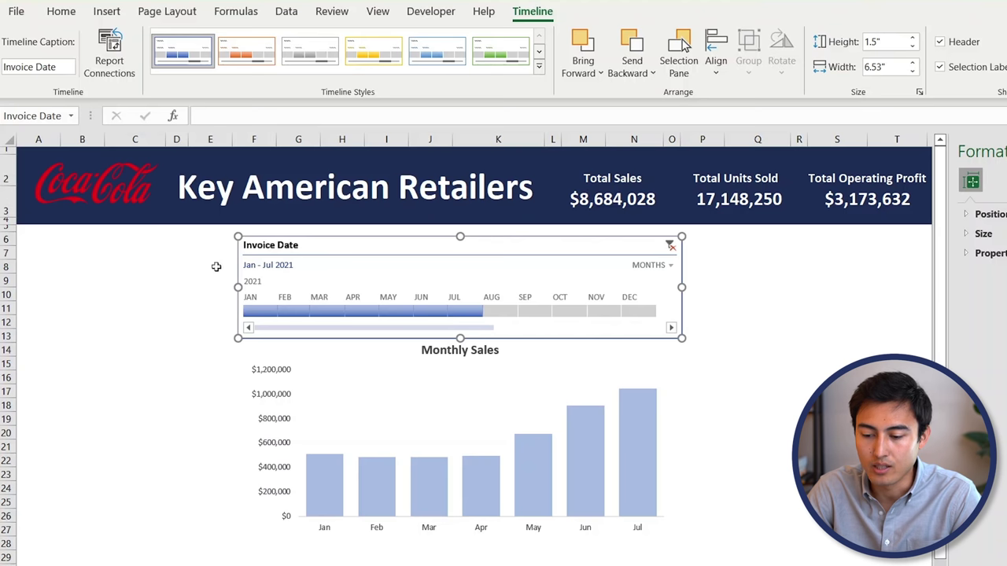
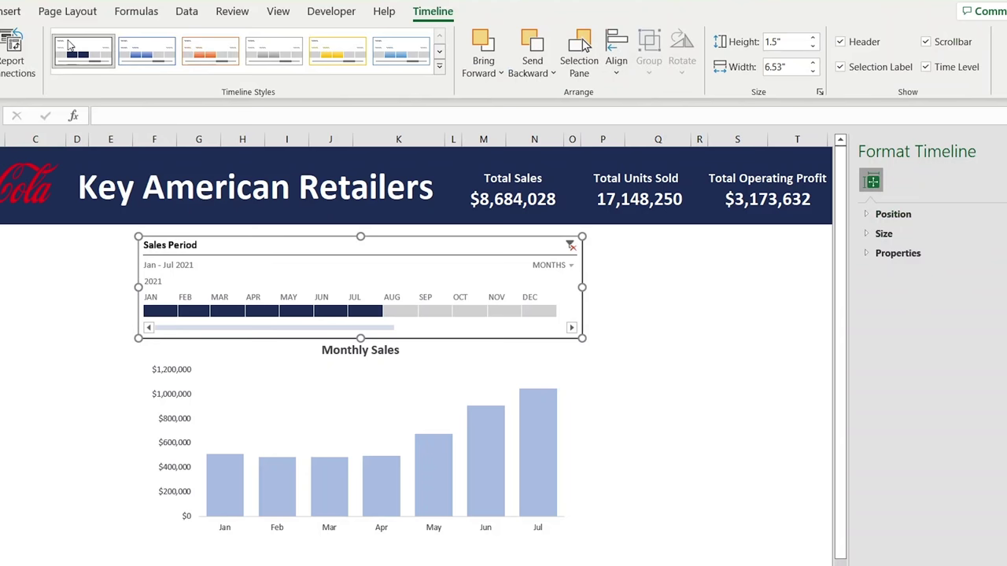
- Modify Timeline Style 1 so the Whole Timeline element has no borders
right_click(69, 46)
left_click(83, 50)
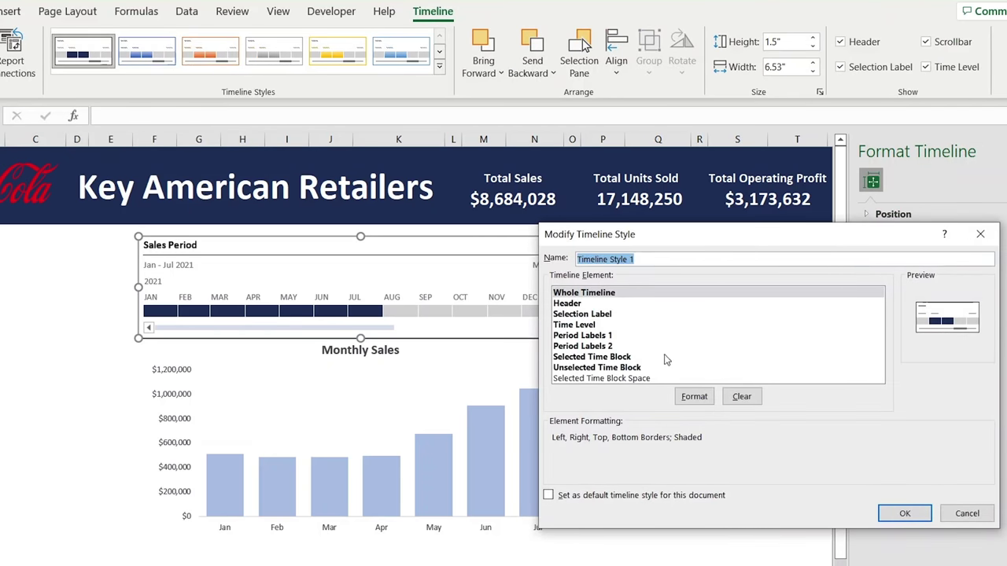
left_click(694, 396)
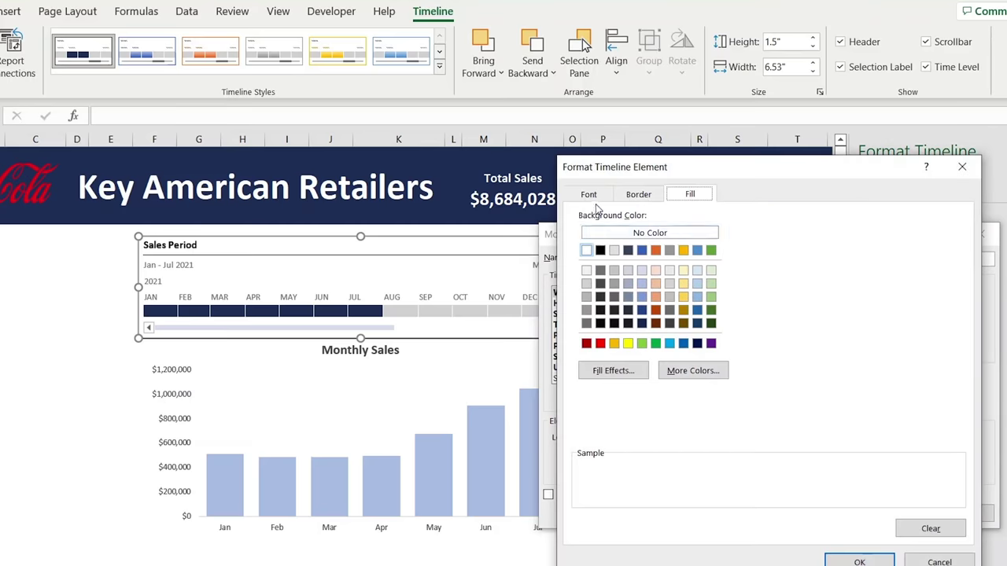
left_click(590, 197)
left_click(639, 196)
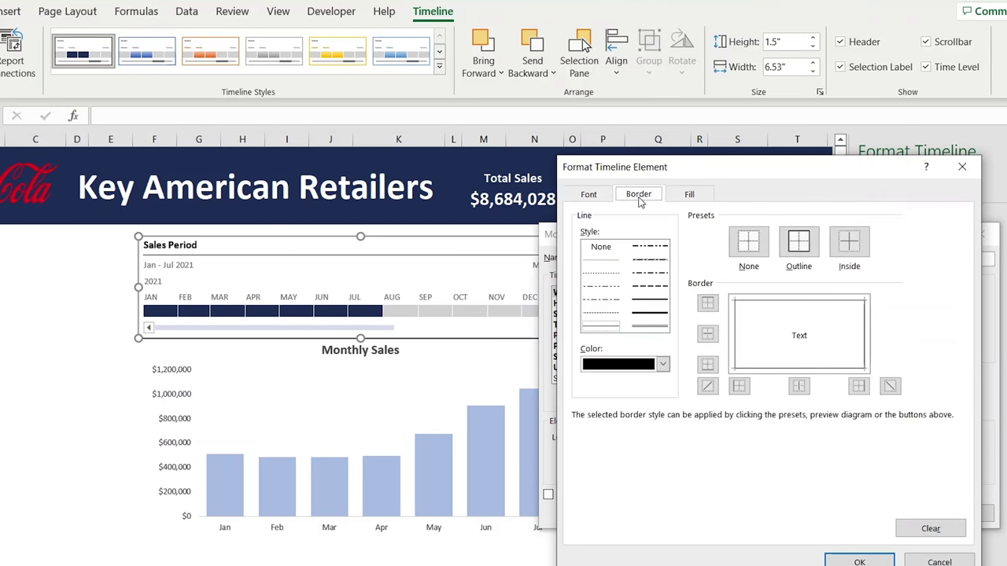
left_click(748, 242)
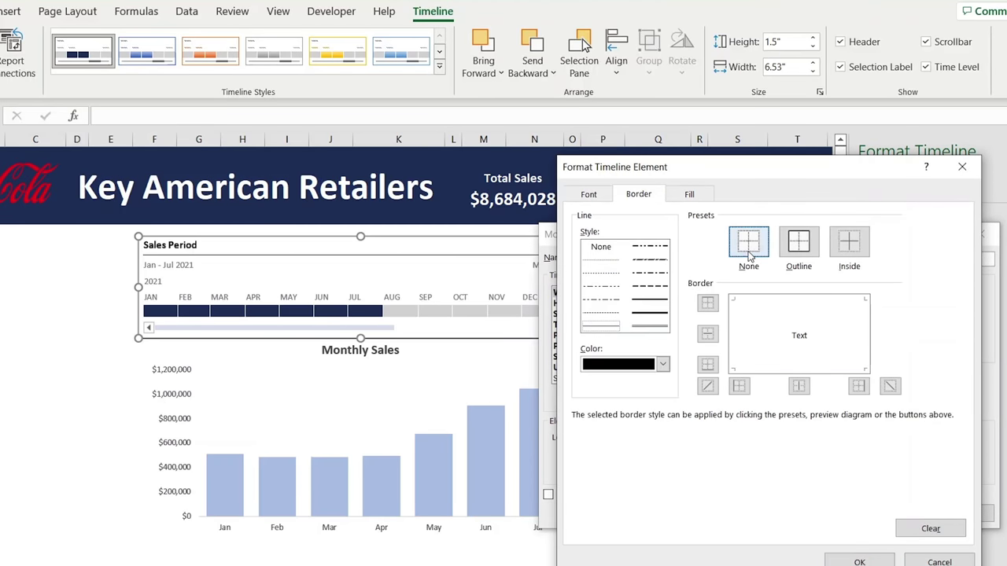
left_click(860, 560)
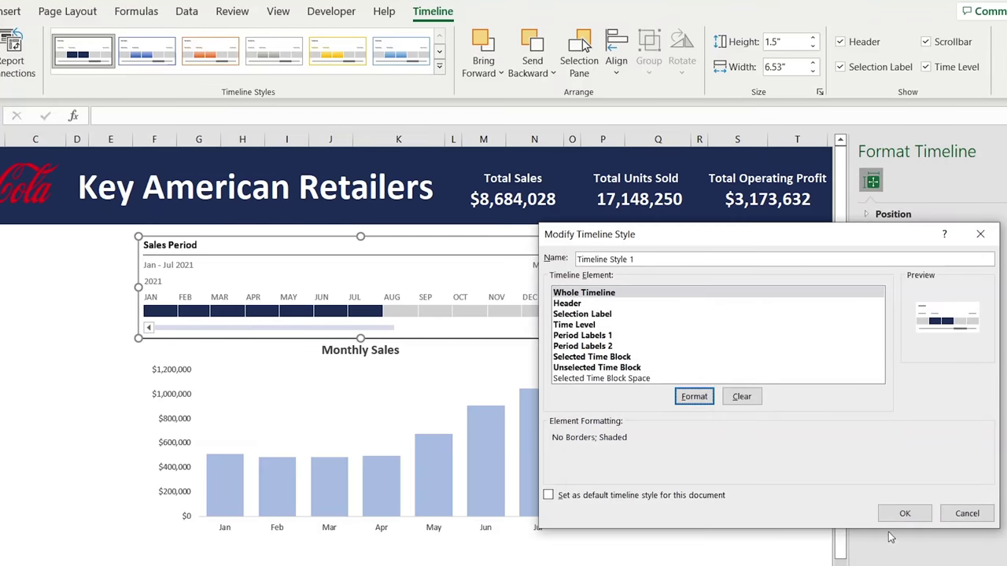
left_click(905, 514)
key("Escape")
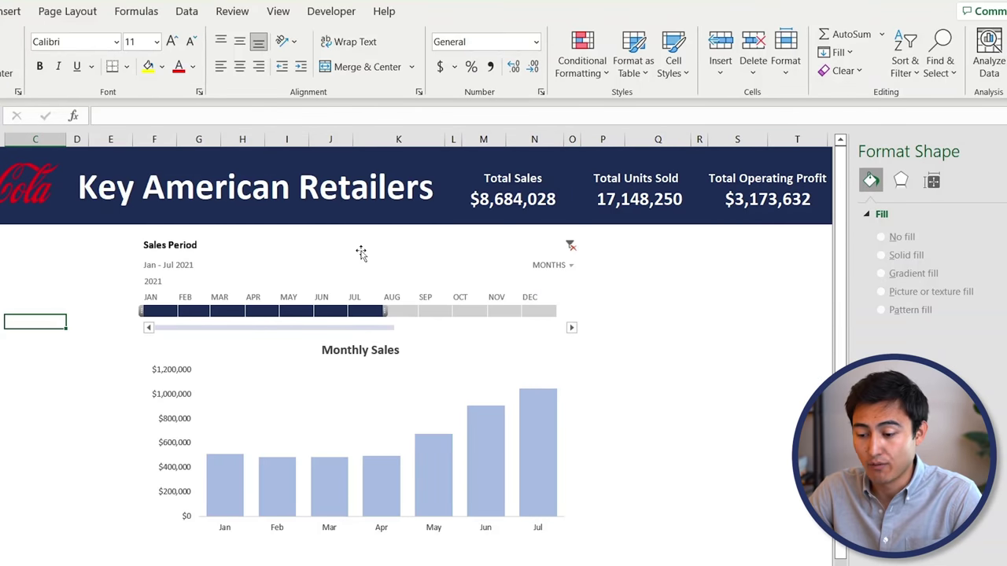
- Extend the Sales Period timeline selection to cover January through December 2021
left_click_drag(385, 311, 556, 311)
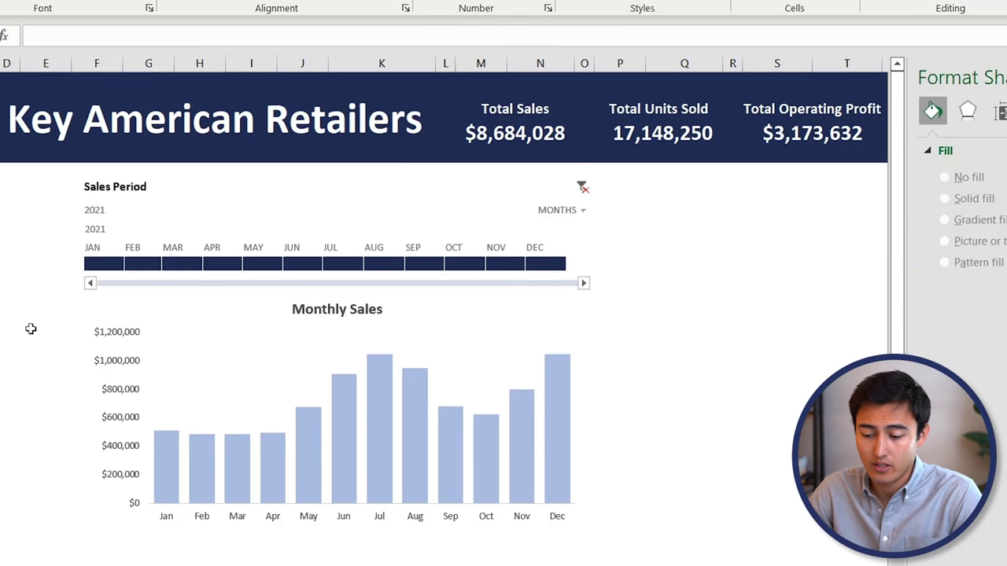
mouse_move(442, 430)
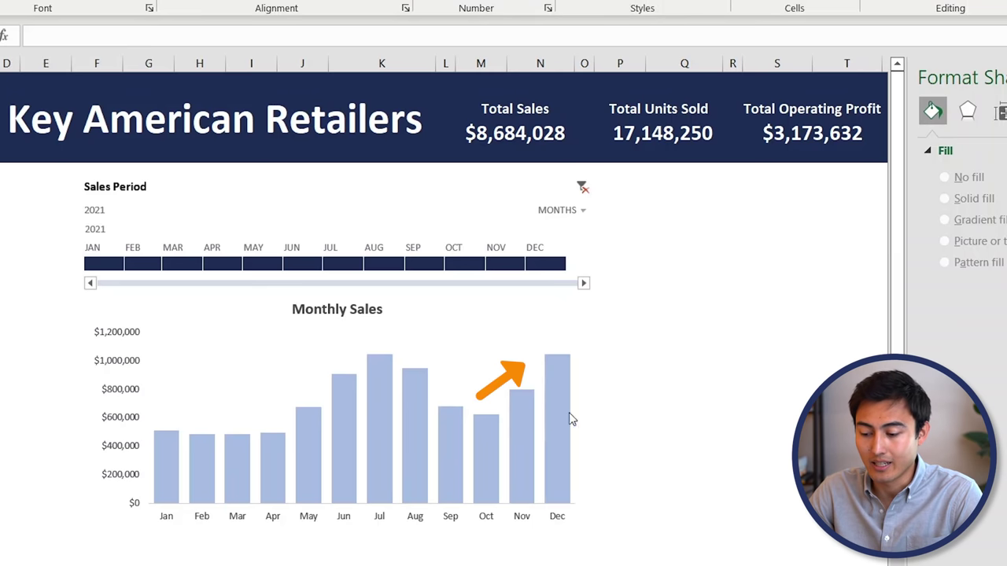
mouse_move(563, 371)
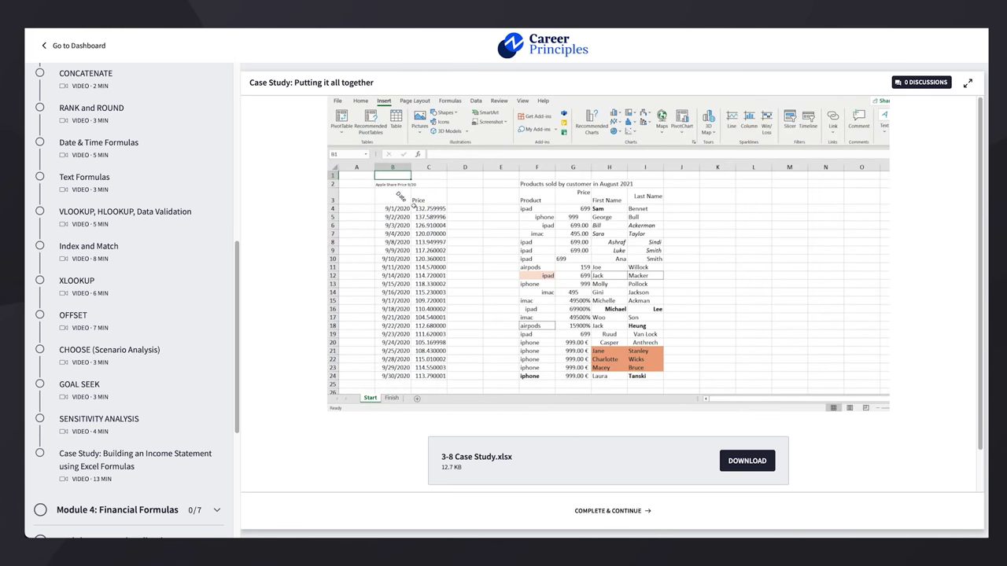
left_click(89, 247)
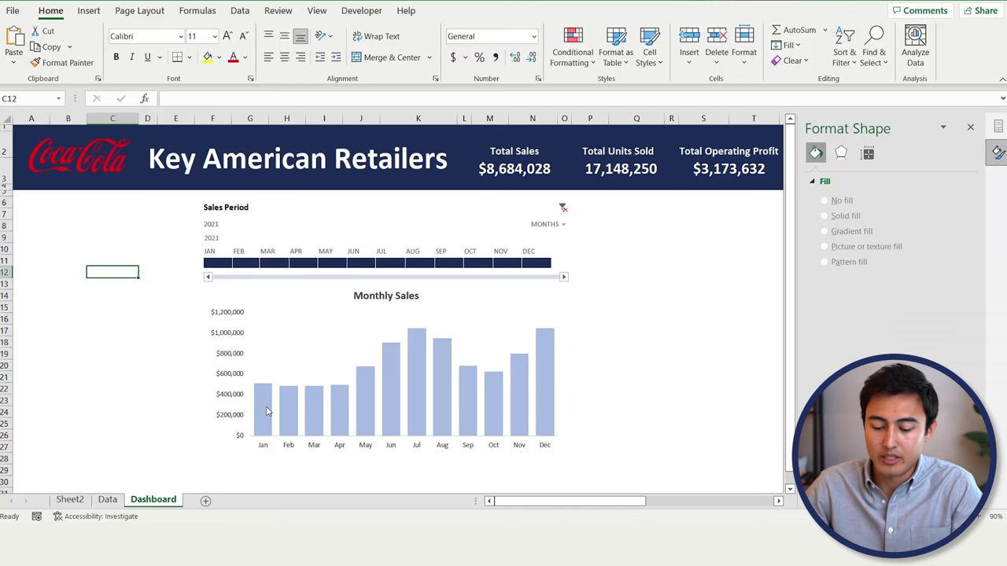
- Insert a PivotTable from the Data sheet's retailer table at cell A25 of the existing Sheet2
key("ctrl+Page_Up")
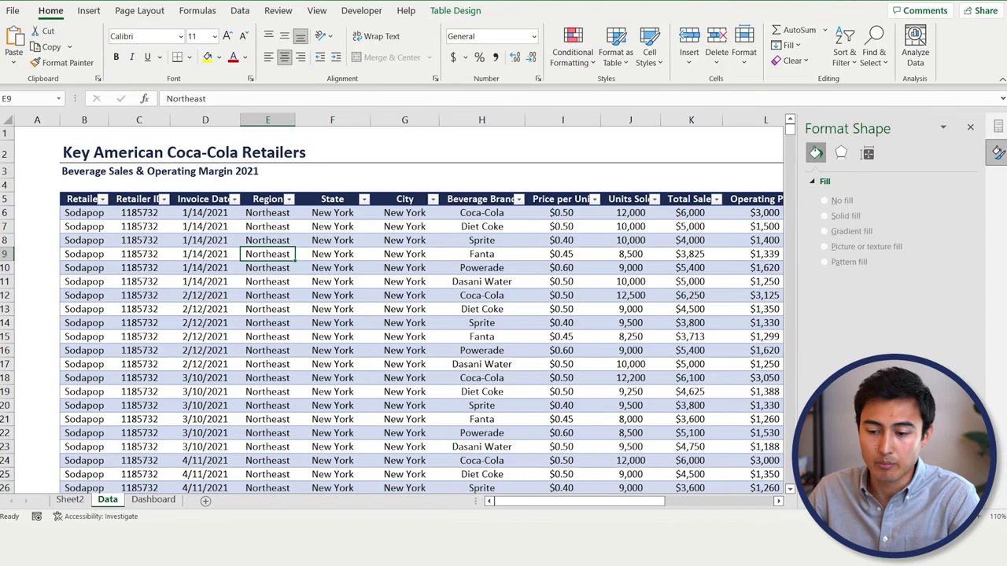
left_click(89, 11)
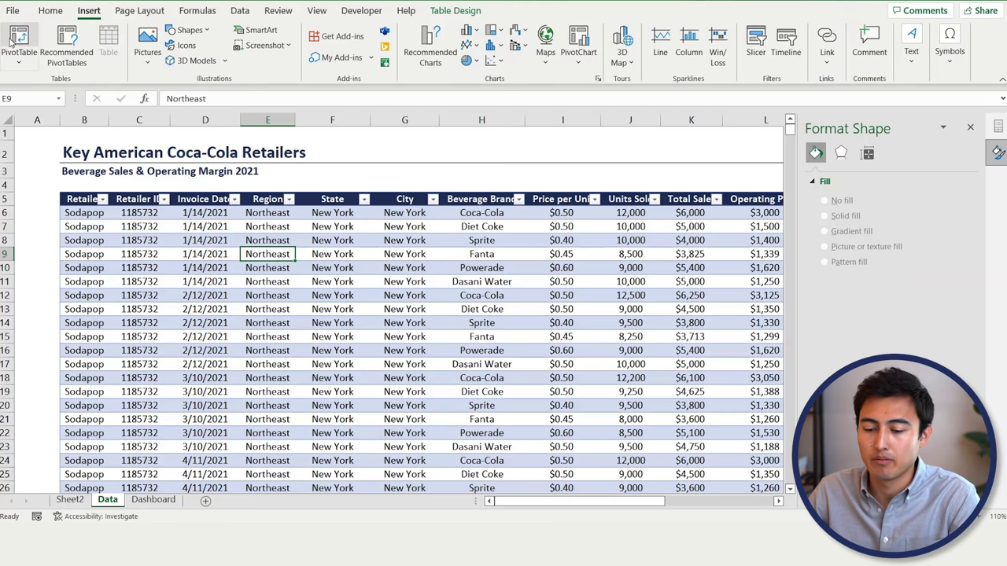
left_click(19, 43)
left_click(650, 341)
left_click(850, 354)
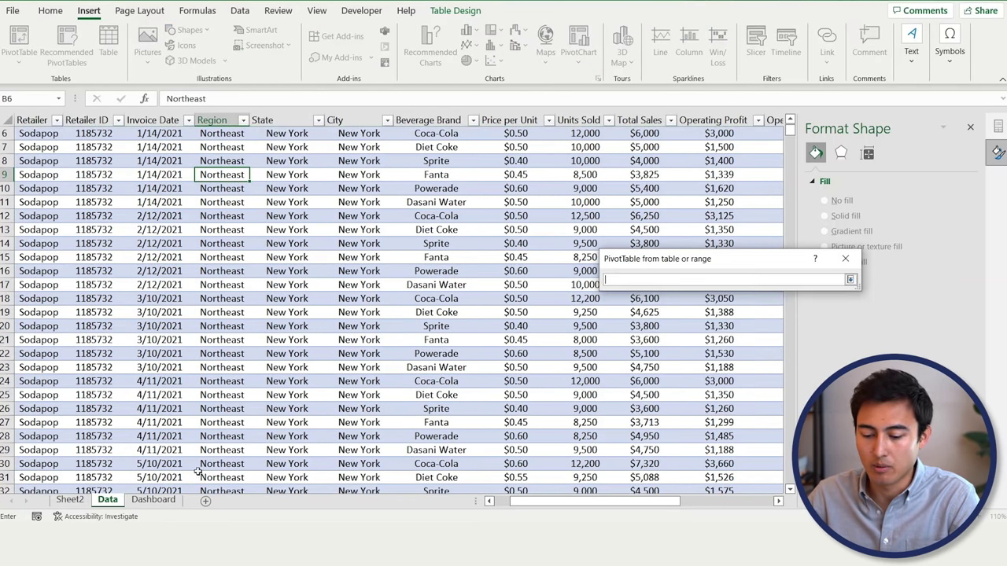
left_click(75, 500)
left_click(27, 434)
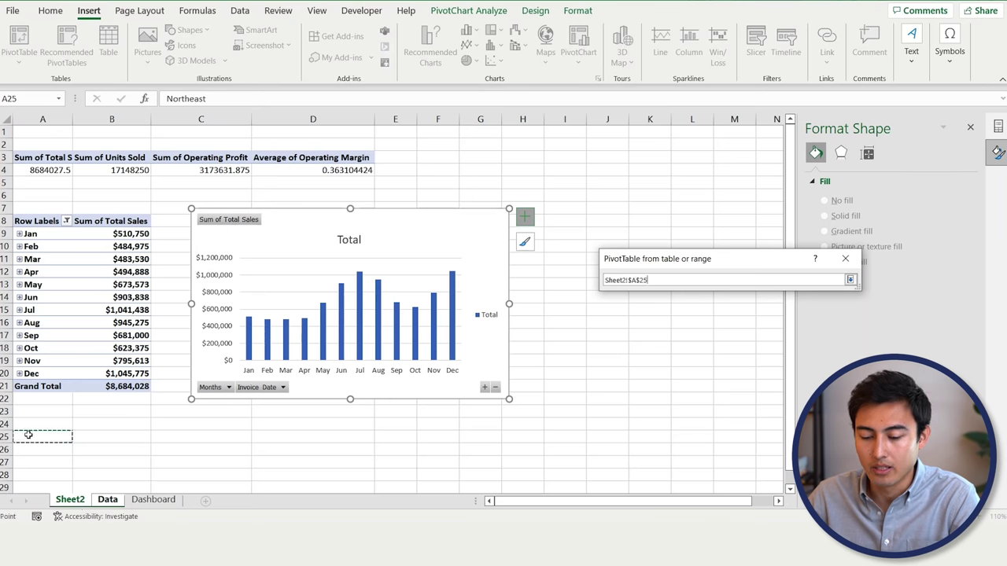
left_click(851, 281)
left_click(774, 405)
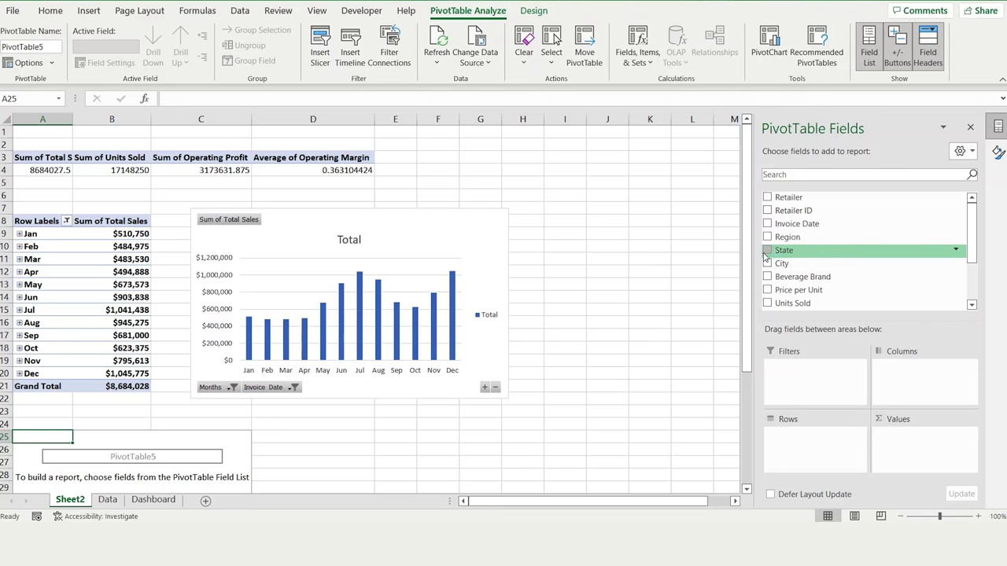
- Set up the new PivotTable with State as rows and the sum of Units Sold as values
left_click_drag(783, 252, 843, 481)
left_click_drag(790, 402, 794, 441)
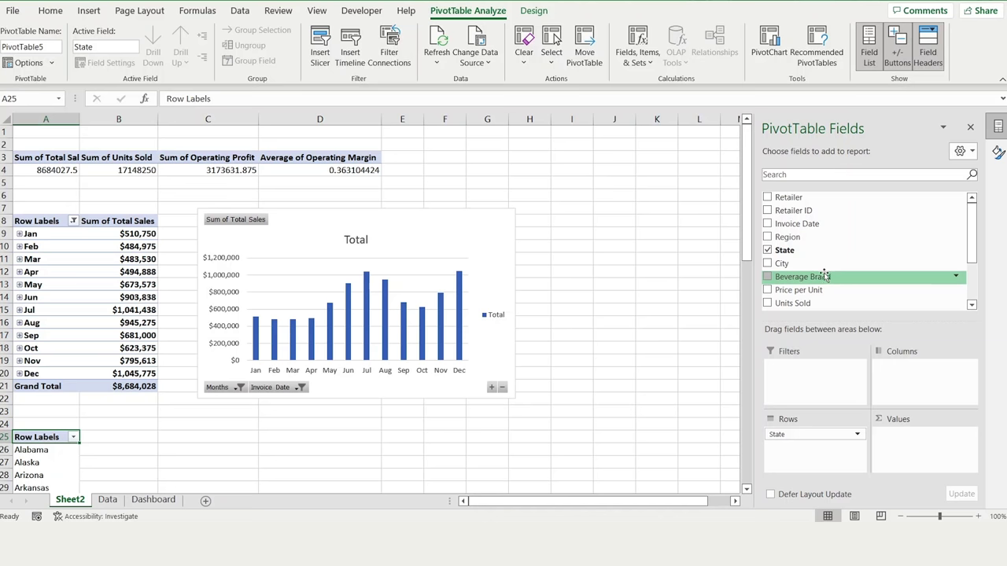
left_click_drag(816, 303, 902, 369)
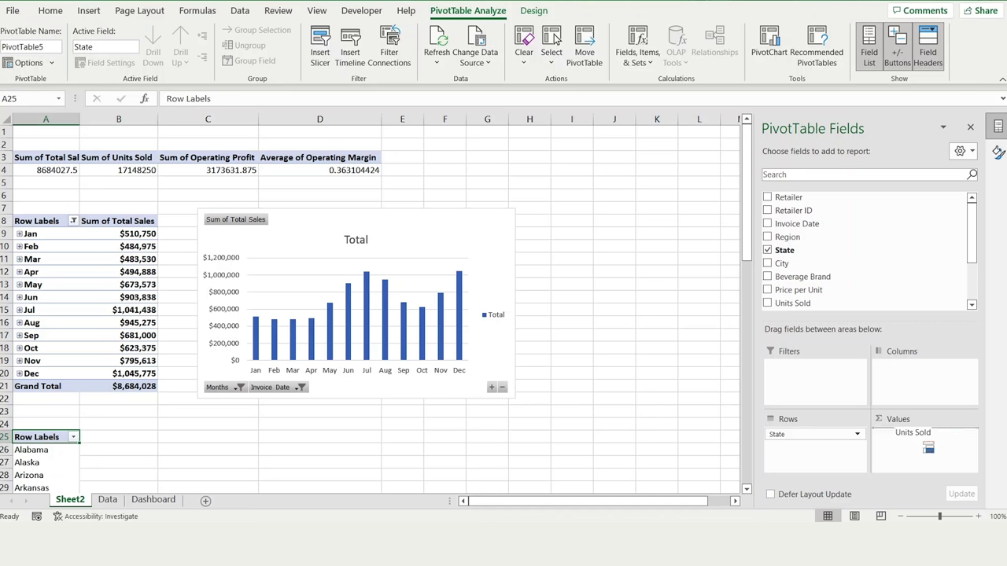
left_click_drag(928, 447, 914, 440)
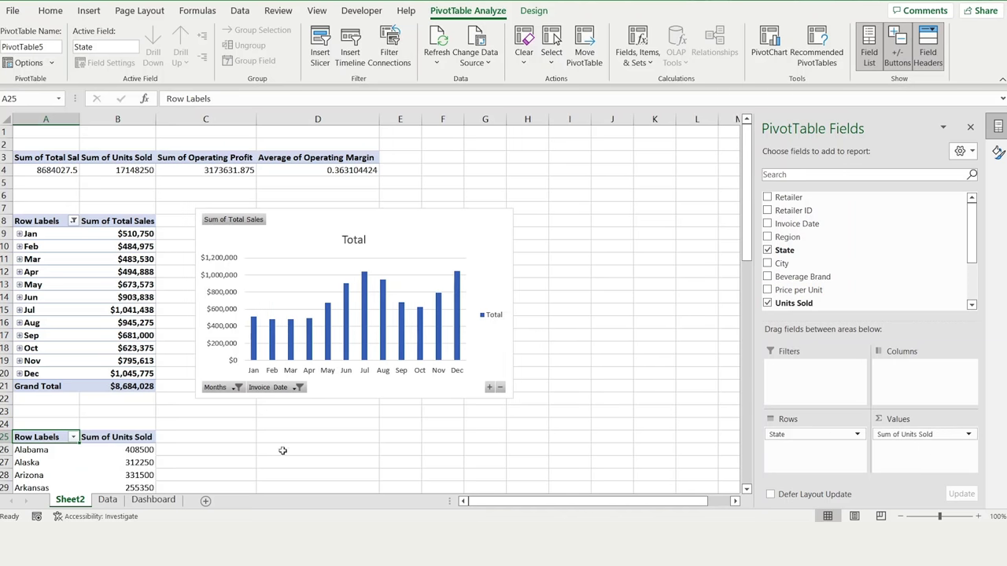
- Enter the formula =A26 in cell D26 to link it to the first state of the PivotTable
scroll(297, 478, "down", 10)
scroll(296, 478, "up", 2)
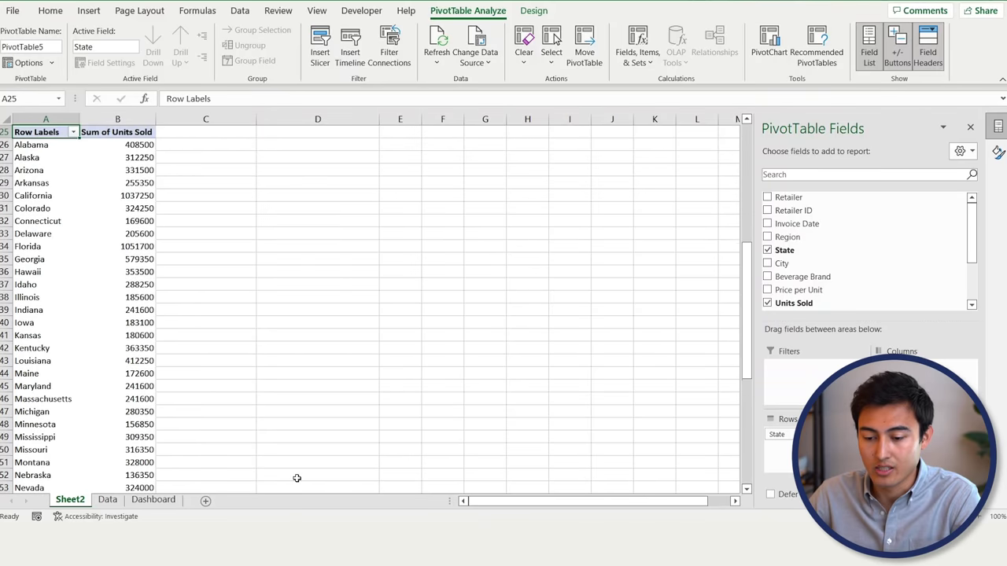
scroll(105, 322, "down", 11)
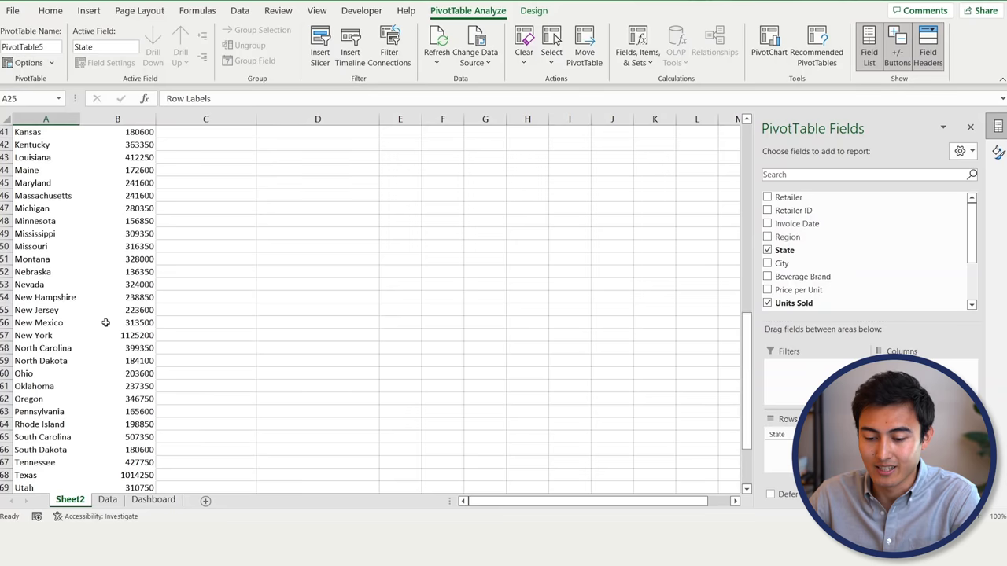
scroll(105, 323, "up", 13)
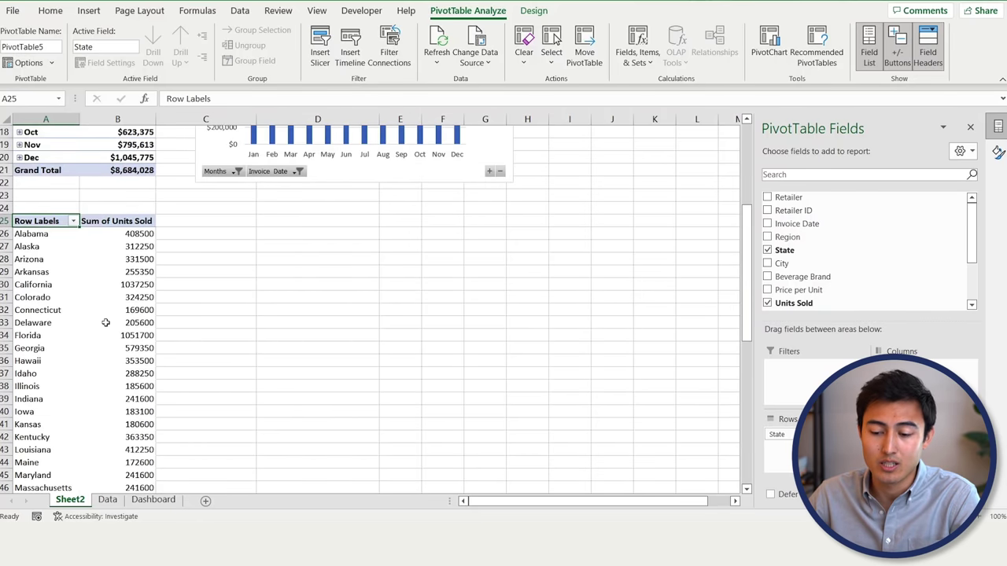
left_click(231, 218)
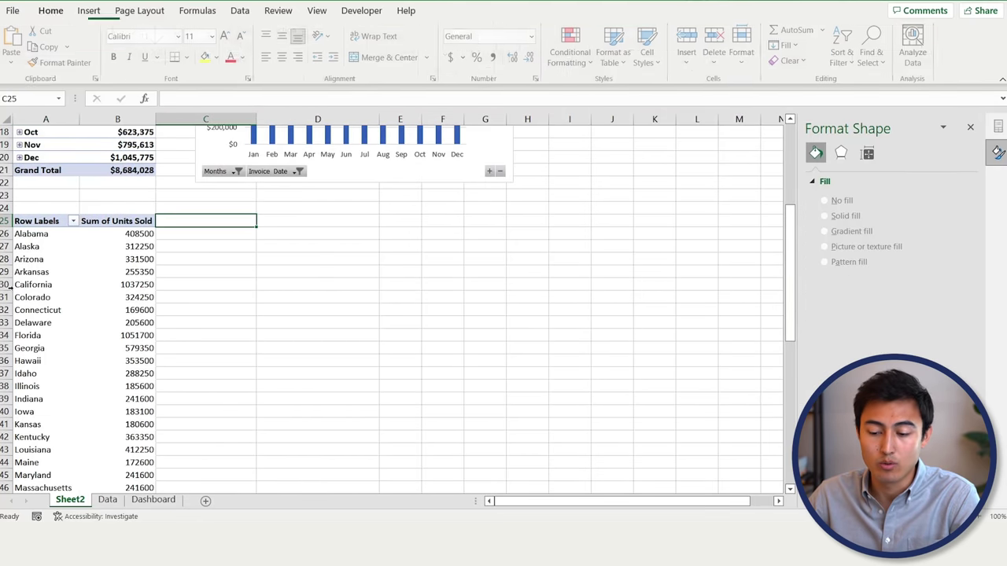
left_click(87, 279)
left_click(184, 283)
key("Right")
key("Up")
key("Up")
key("Up")
key("Up")
type("=")
key("Left")
key("Left")
key("Left")
key("Return")
key("Up")
key("Right")
key("Left")
- Copy the link formula from D26 across D26:E75 for all states and their units sold, excluding the grand total
key("ctrl+c")
key("shift+Right")
key("shift+Down")
key("shift+Down")
key("shift+Down")
key("shift+Down")
key("shift+Down")
key("shift+Down")
key("shift+Down")
key("shift+Down")
key("shift+Down")
key("shift+Down")
key("shift+Down")
key("shift+Down")
key("shift+Down")
key("shift+Down")
key("shift+Down")
key("shift+Down")
key("shift+Down")
key("shift+Down")
key("shift+Down")
key("shift+Down")
key("shift+Down")
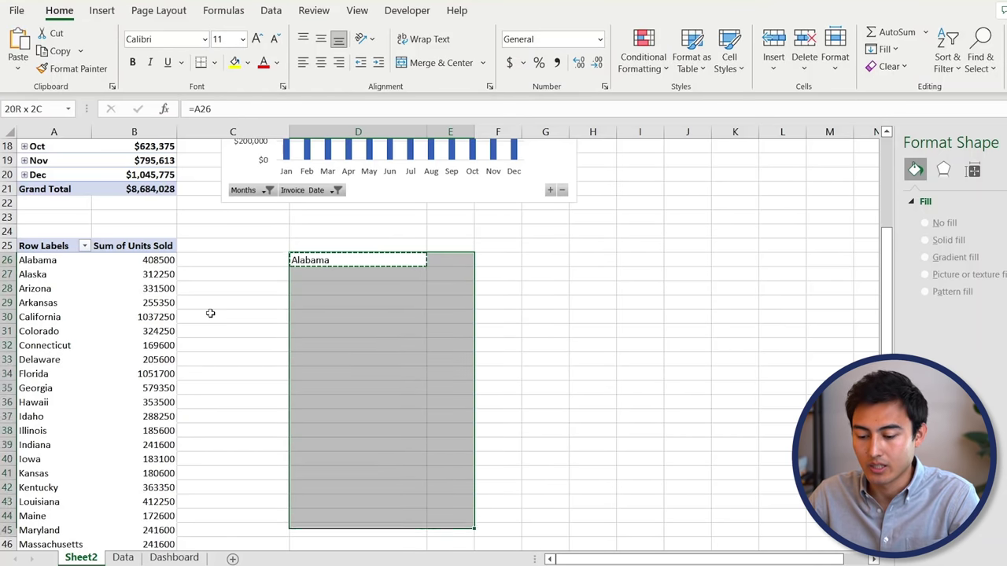
key("shift+Down")
key("shift+Down")
key("shift+Down")
key("shift+Down")
key("shift+Down")
key("shift+Down")
key("shift+Down")
key("shift+Down")
key("shift+Down")
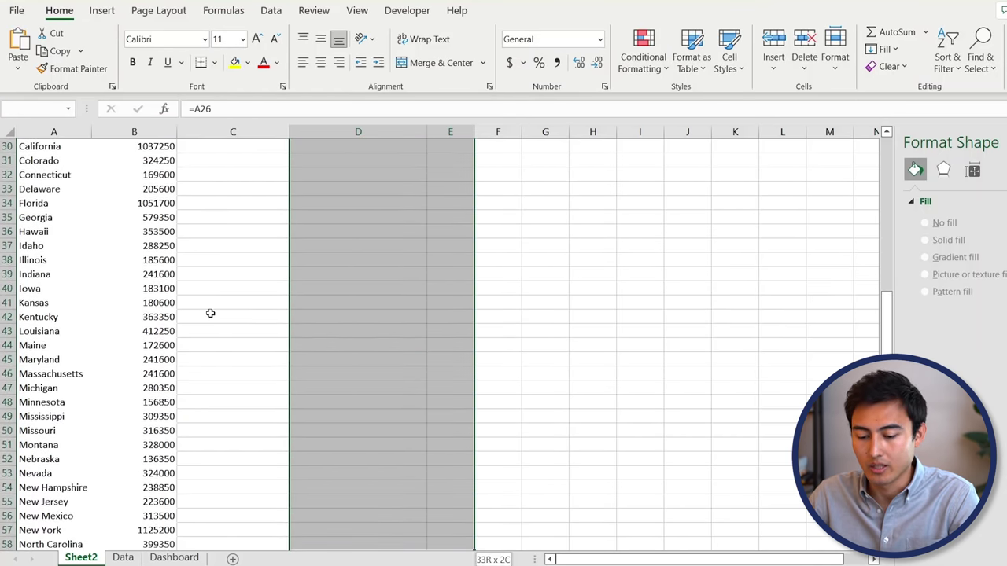
key("shift+Down")
key("shift+Down")
key("shift+Down")
key("shift+Down")
key("shift+Down")
key("shift+Down")
key("shift+Down")
key("shift+Down")
key("shift+Down")
key("shift+Down")
key("shift+Down")
key("shift+Down")
key("shift+Down")
key("shift+Down")
key("shift+Down")
key("shift+Down")
key("shift+Down")
key("shift+Down")
key("shift+Down")
key("shift+Down")
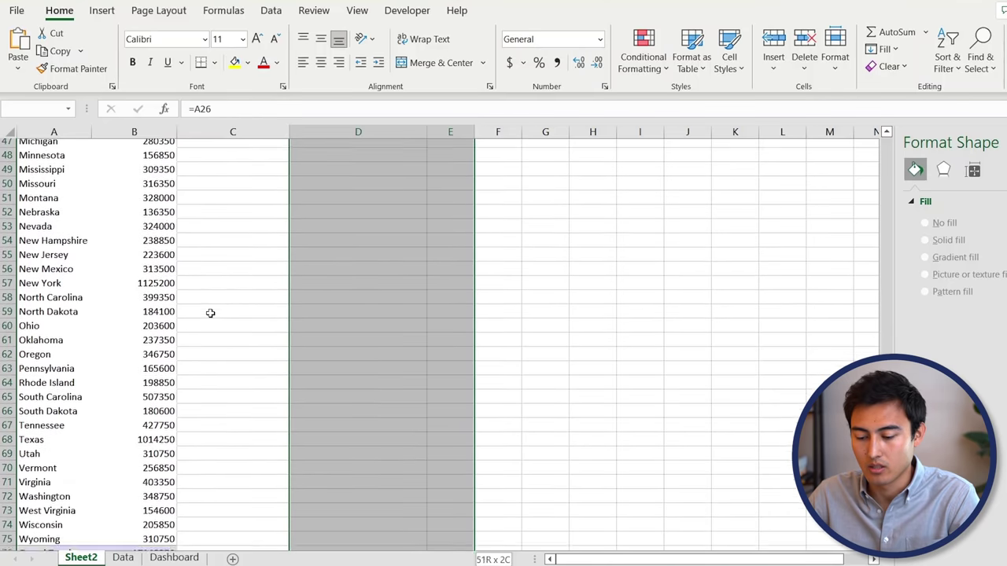
key("shift+Up")
key("shift+Up")
key("shift+Up")
key("shift+Up")
key("shift+Up")
key("shift+Up")
key("shift+Up")
key("shift+Up")
key("shift+Up")
key("shift+Up")
key("shift+Up")
key("shift+Up")
key("shift+Up")
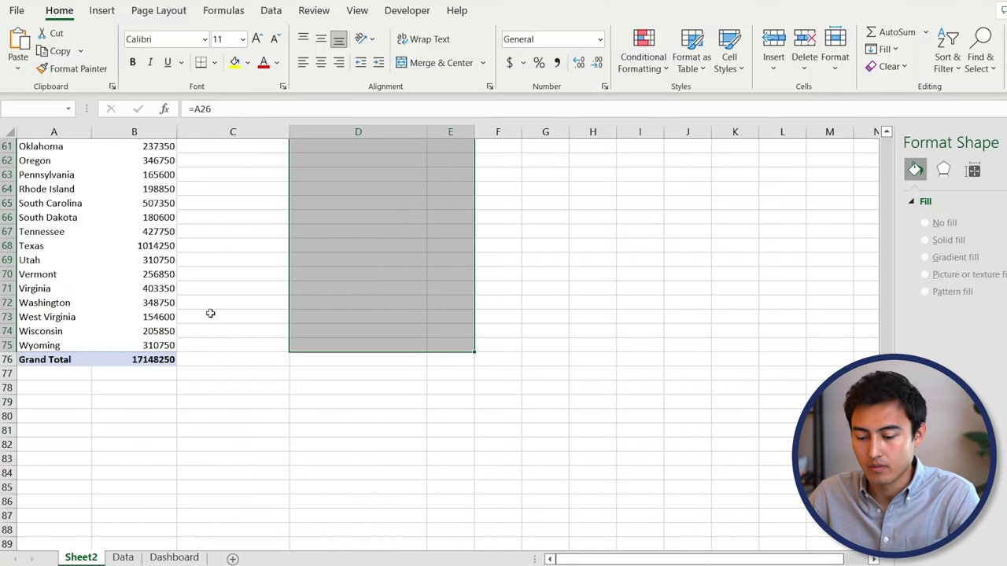
key("ctrl+v")
- Insert a Filled Map chart from the linked range D26:E75 and move it beside the data
key("Down")
key("Up")
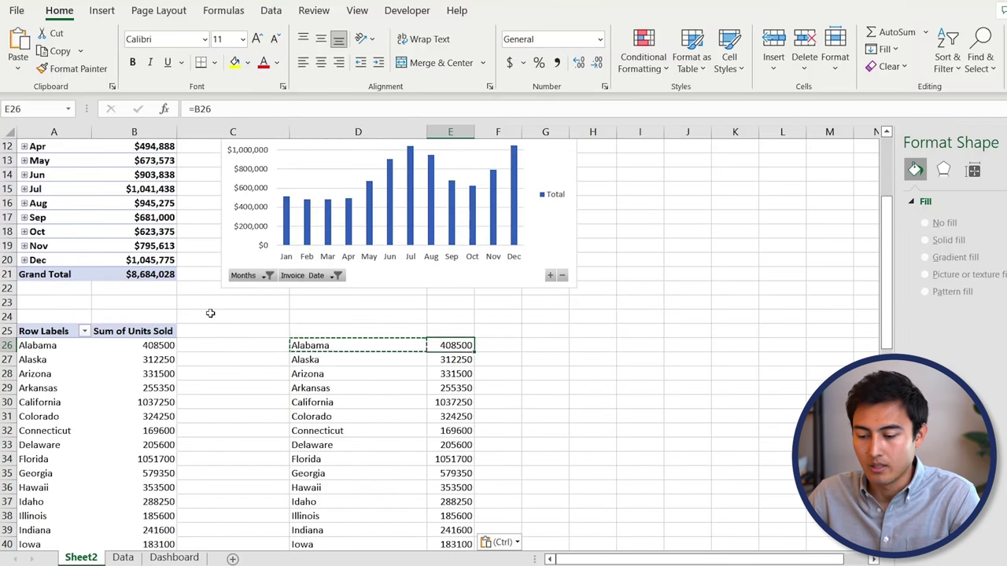
key("ctrl+shift+Down")
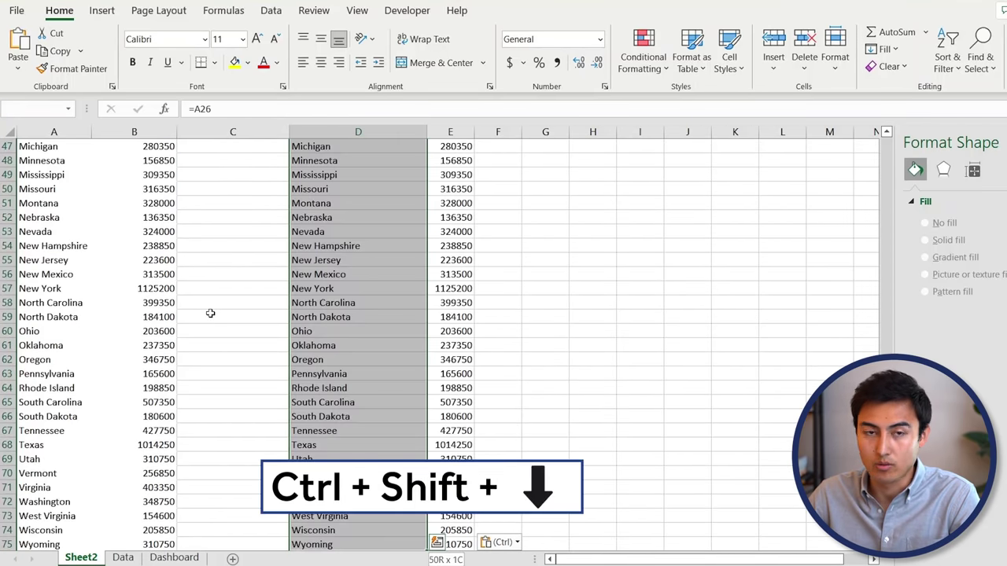
key("ctrl+shift+Right")
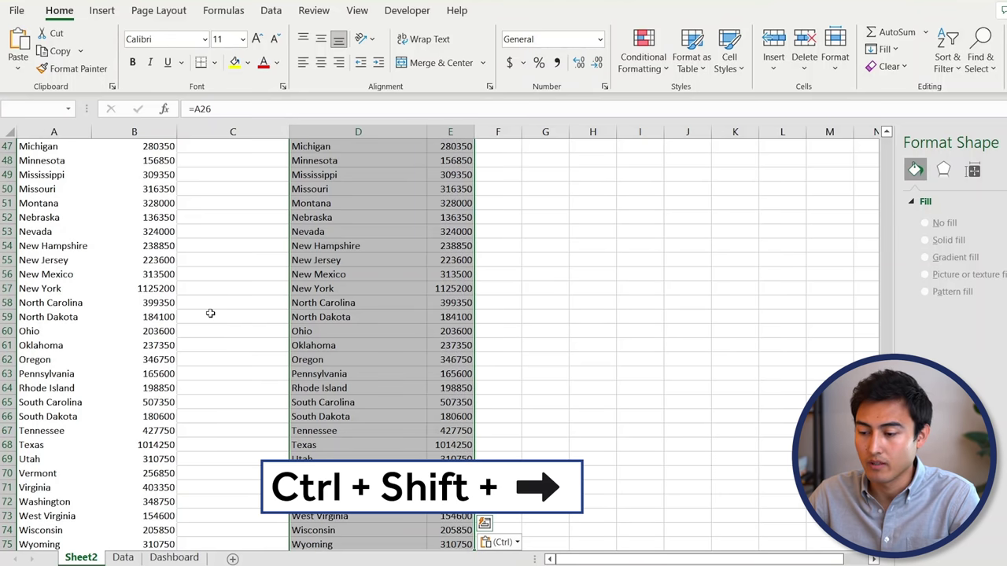
left_click(103, 13)
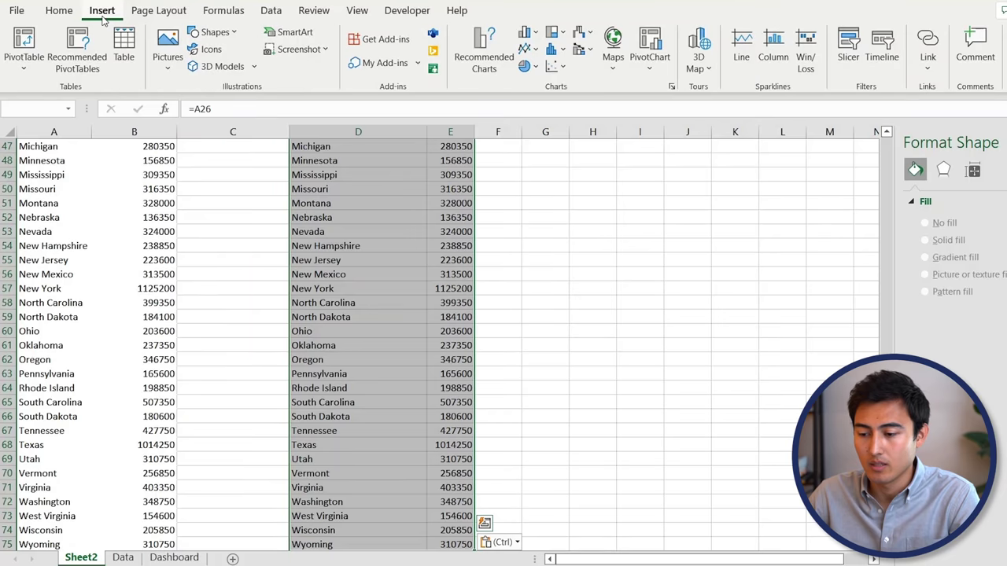
left_click(616, 39)
left_click(620, 122)
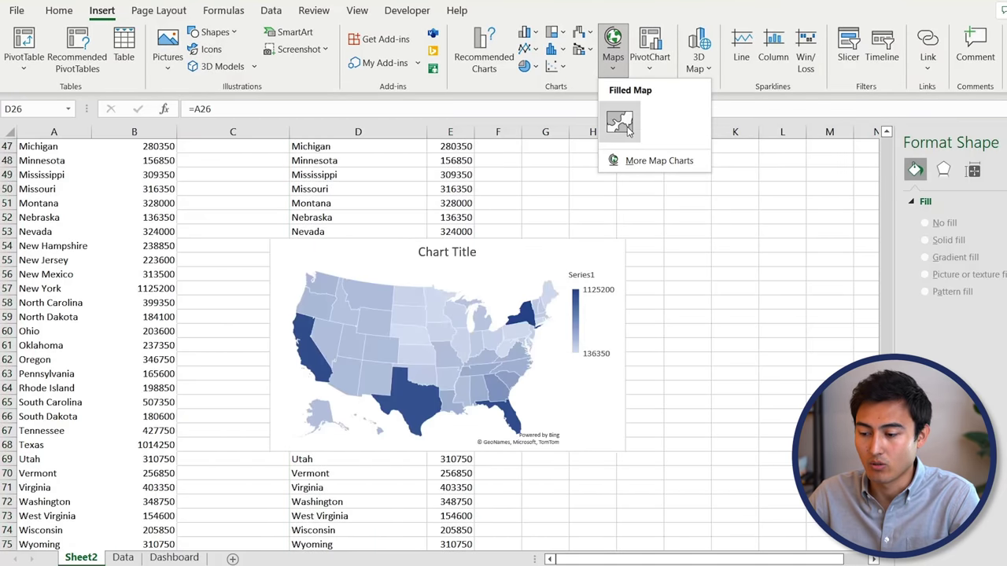
left_click(621, 124)
left_click_drag(524, 257, 748, 240)
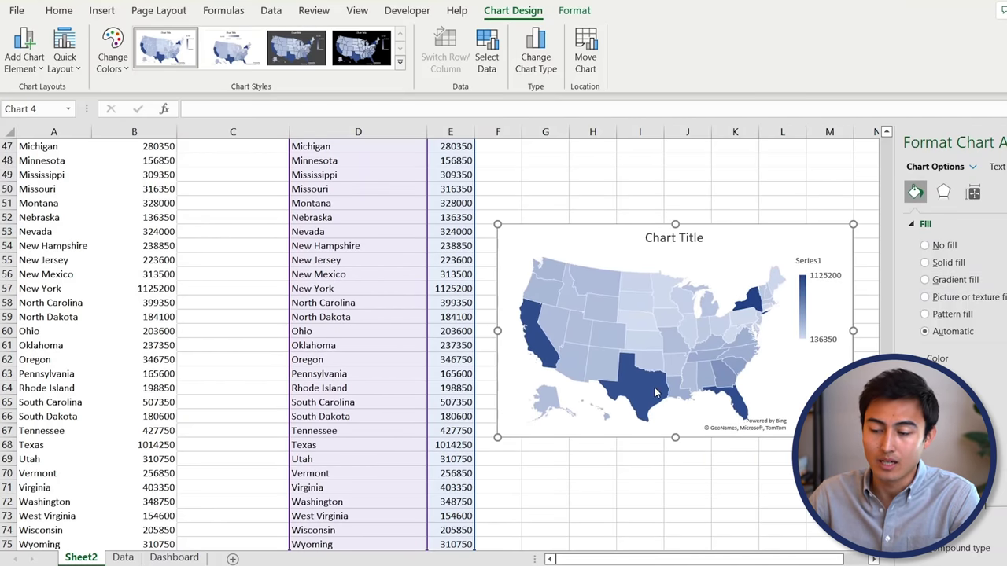
mouse_move(655, 392)
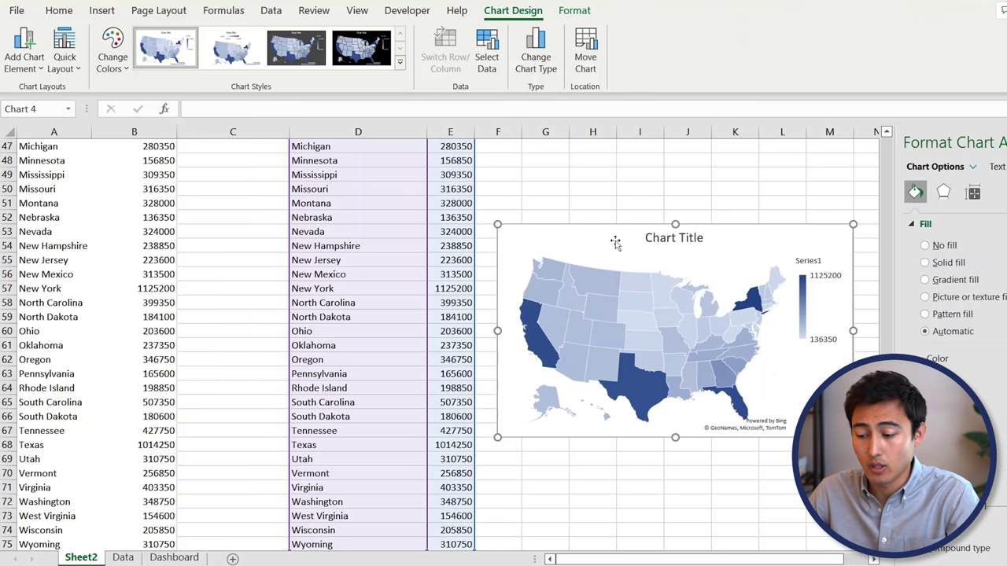
- Copy the map chart to the Dashboard sheet and place it beside the timeline, below the profit KPIs
key("ctrl+c")
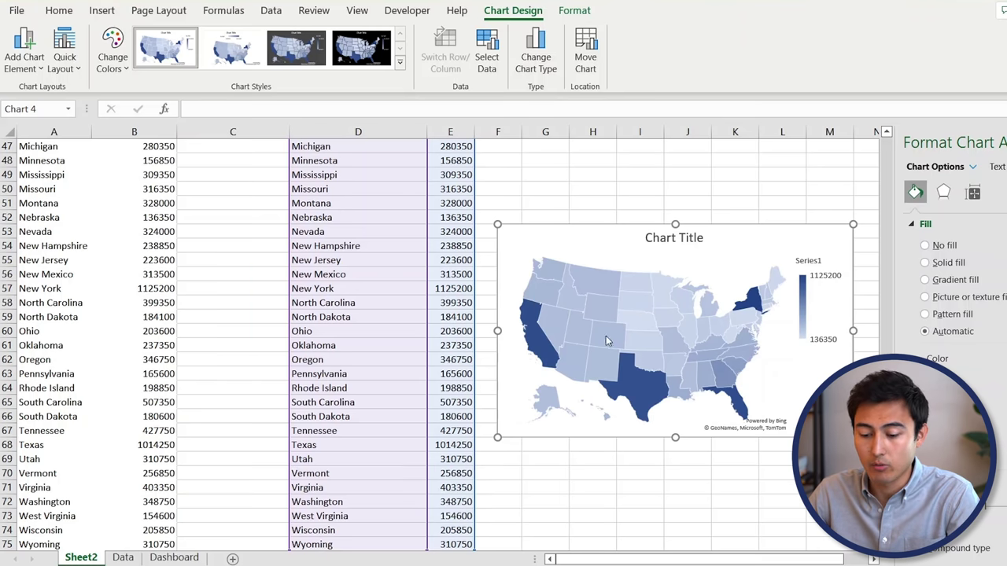
left_click(157, 557)
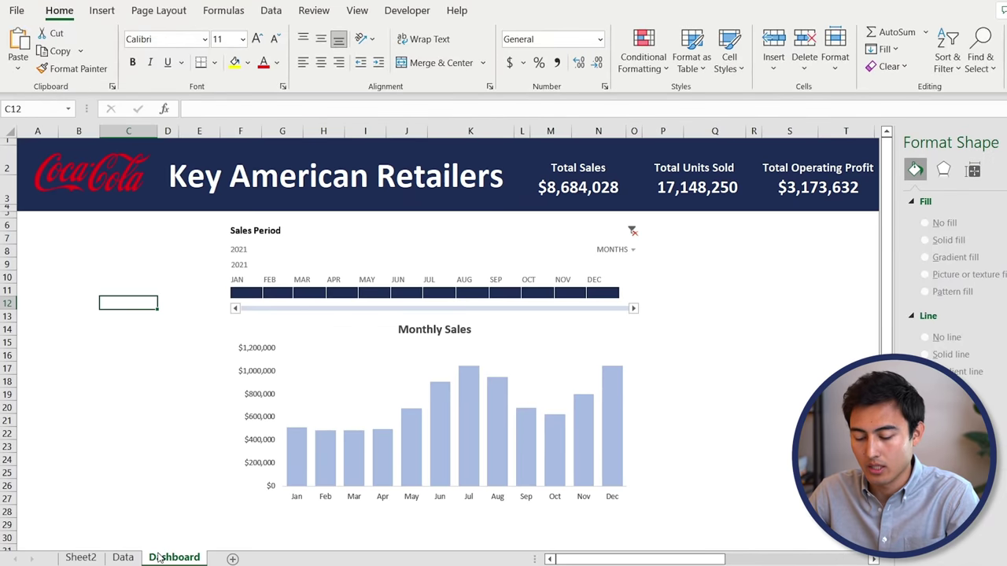
key("ctrl+v")
left_click_drag(138, 316, 709, 240)
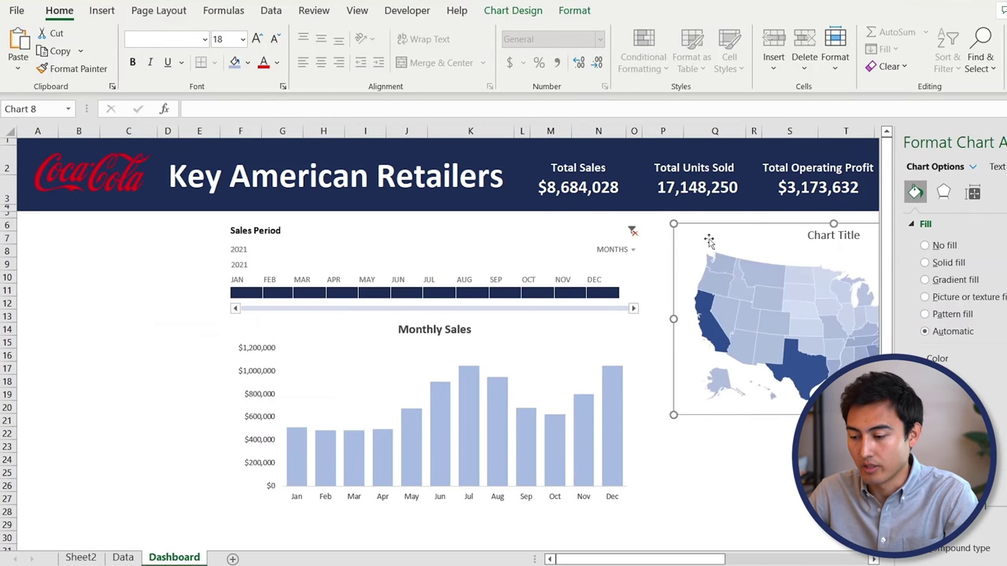
scroll(629, 463, "right", 10)
scroll(629, 460, "left", 3)
scroll(629, 460, "left", 2)
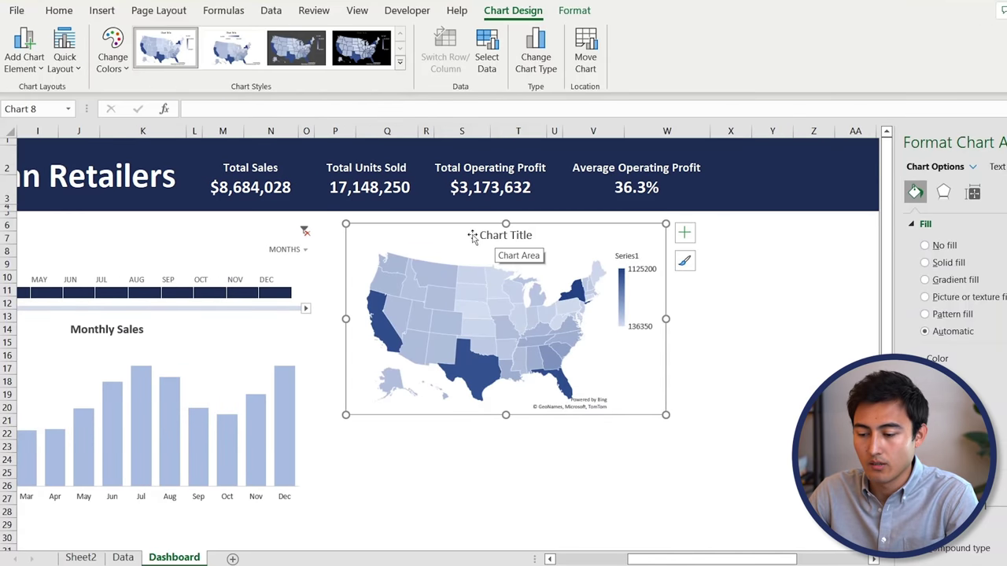
- Change the map chart's title to "Map of Units Sold"
left_click(498, 234)
double_click(500, 235)
type("Map of Units Sold")
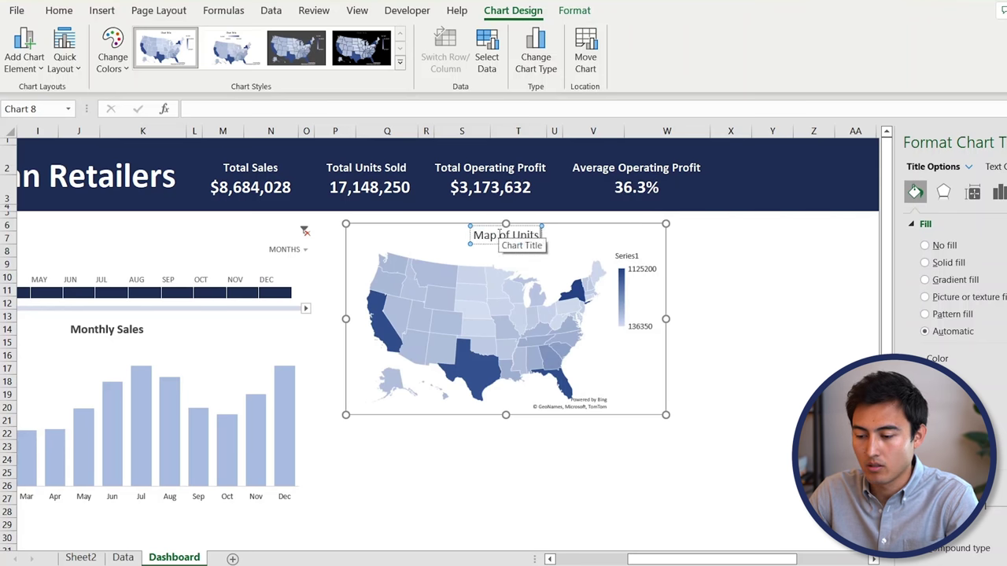
- Rename the map chart's data series to "Units Sold" so its legend carries that name
left_click(625, 260)
right_click(624, 261)
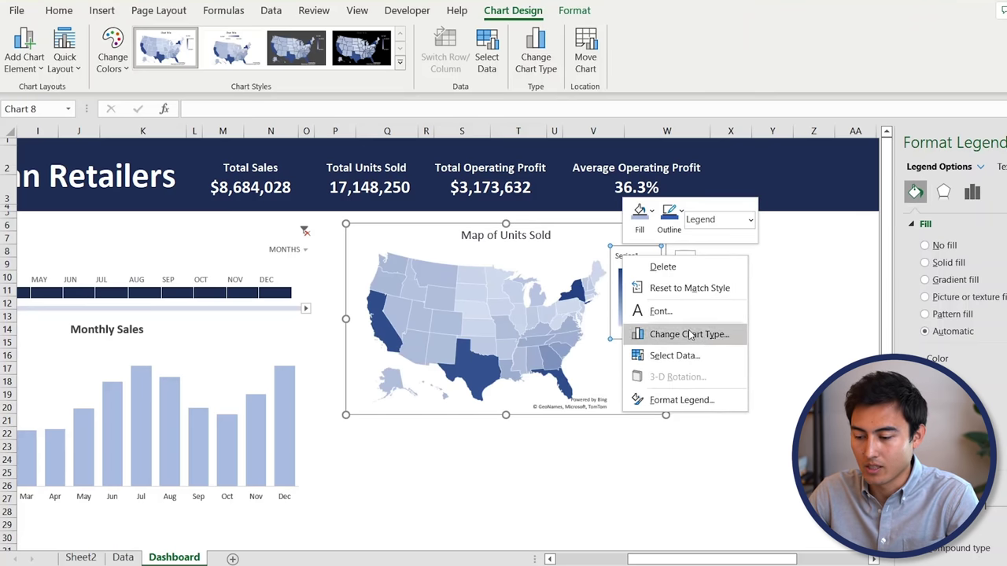
left_click(672, 355)
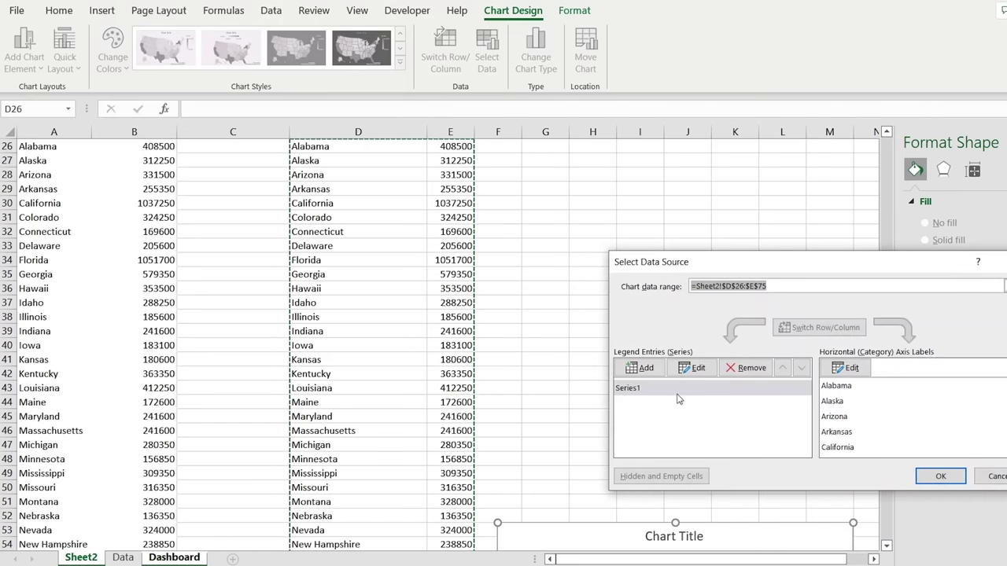
left_click(711, 367)
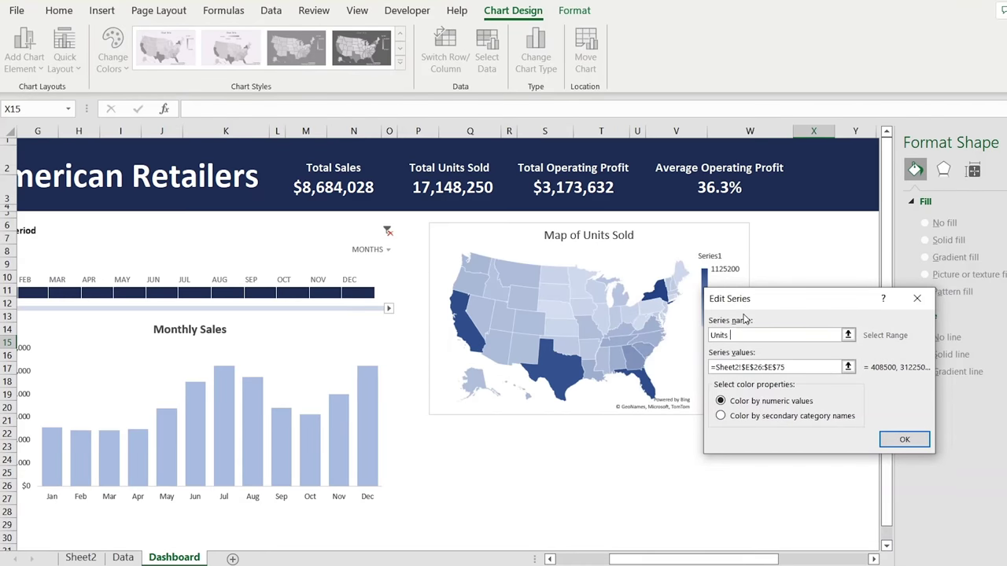
key("Return")
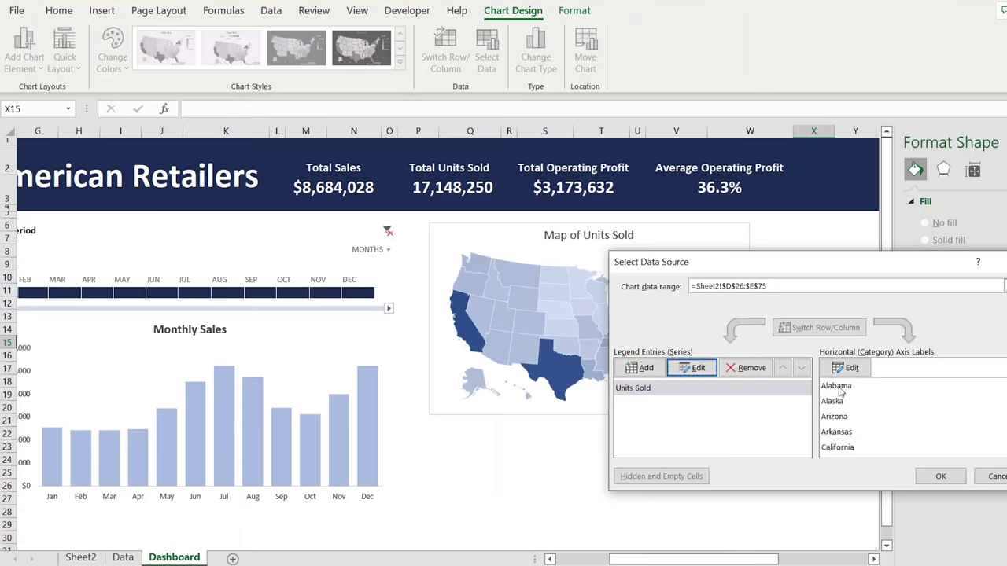
left_click(928, 475)
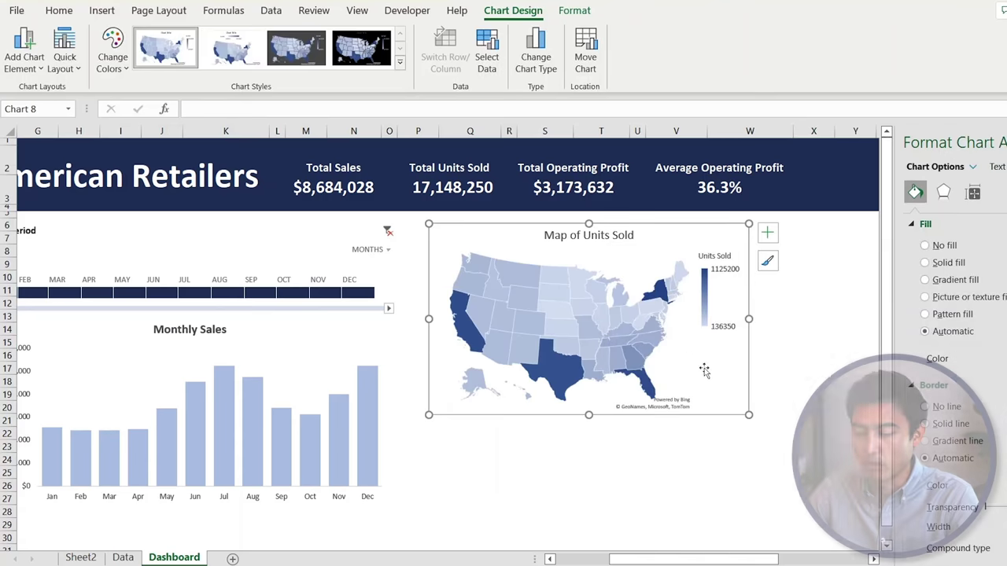
- Enlarge the map chart to reach down to about row 25 and column W, and bold its title
mouse_move(746, 416)
left_mouse_down()
mouse_move(813, 478)
mouse_move(808, 486)
left_mouse_up()
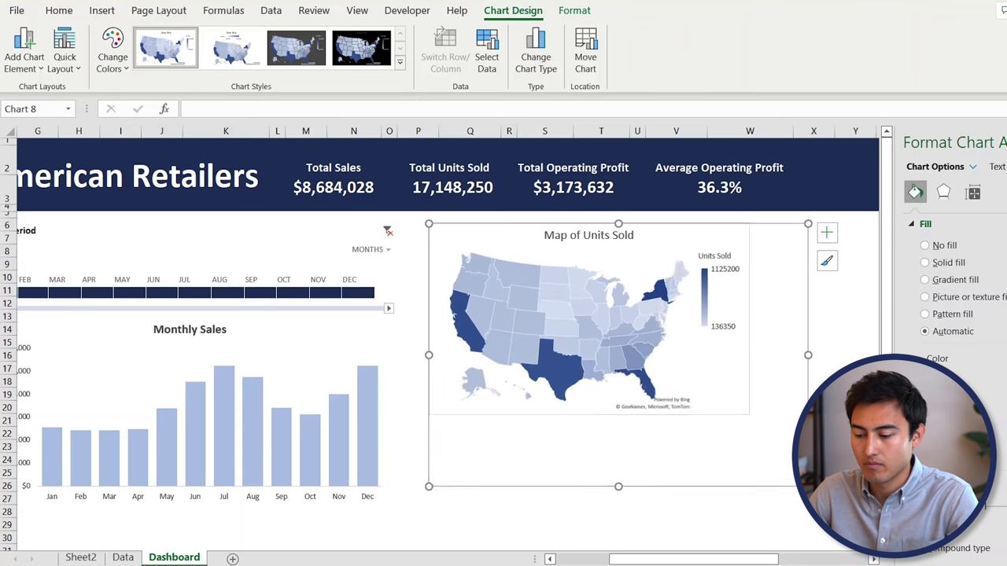
left_click(604, 240)
key("ctrl+b")
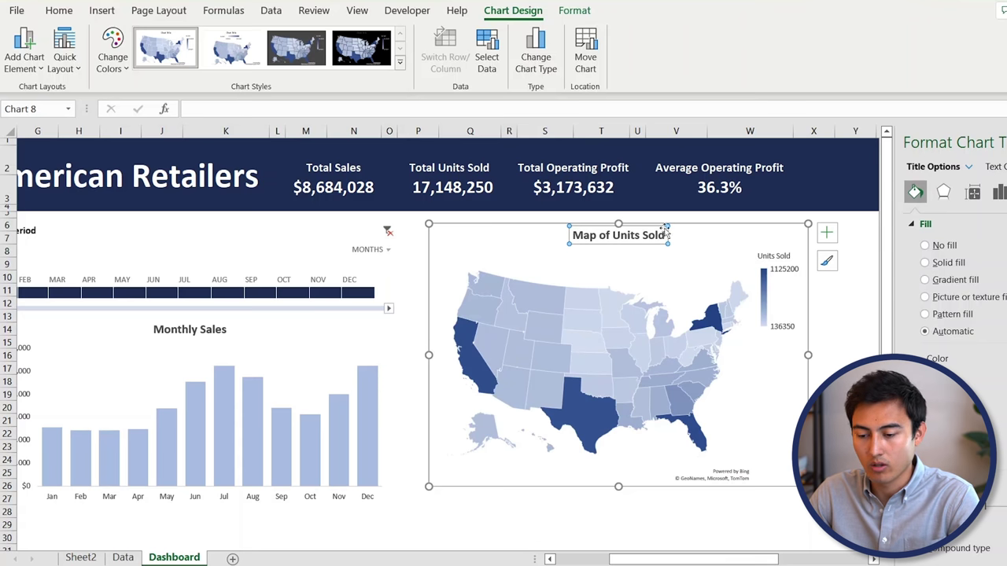
- Enlarge the "Map of Units Sold" and "Monthly Sales" chart titles and give them the header banner's dark navy colour in bold
triple_click(640, 240)
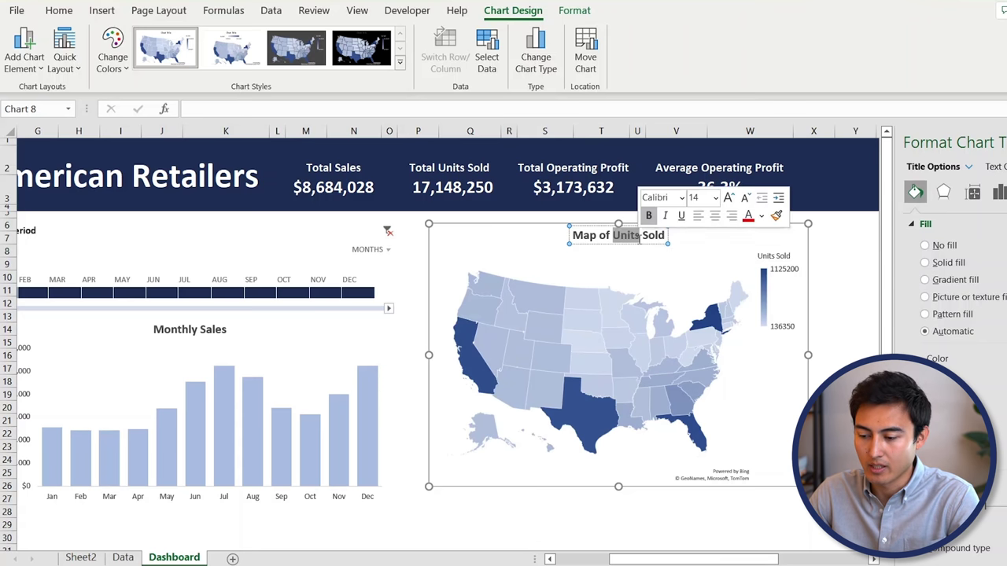
key("Escape")
key("ctrl+shift+period")
key("ctrl+shift+period")
key("ctrl+shift+period")
left_click(174, 332)
left_click(155, 173)
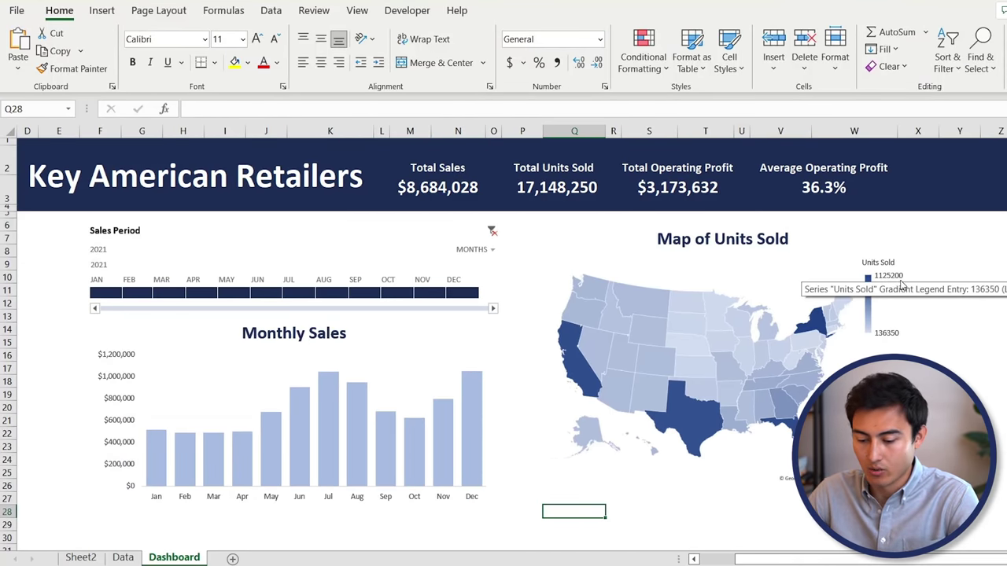
- Format the linked units-sold values in E26:E75 on Sheet2 as numbers with a thousands separator and 0 decimal places
key("ctrl+Page_Up")
key("ctrl+Page_Up")
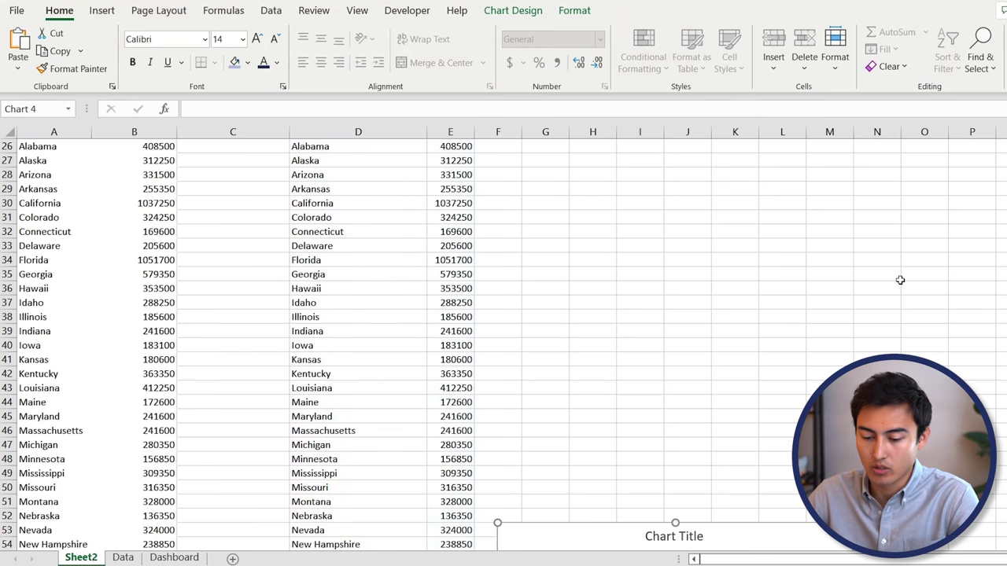
left_click(425, 257)
key("Right")
key("ctrl+Up")
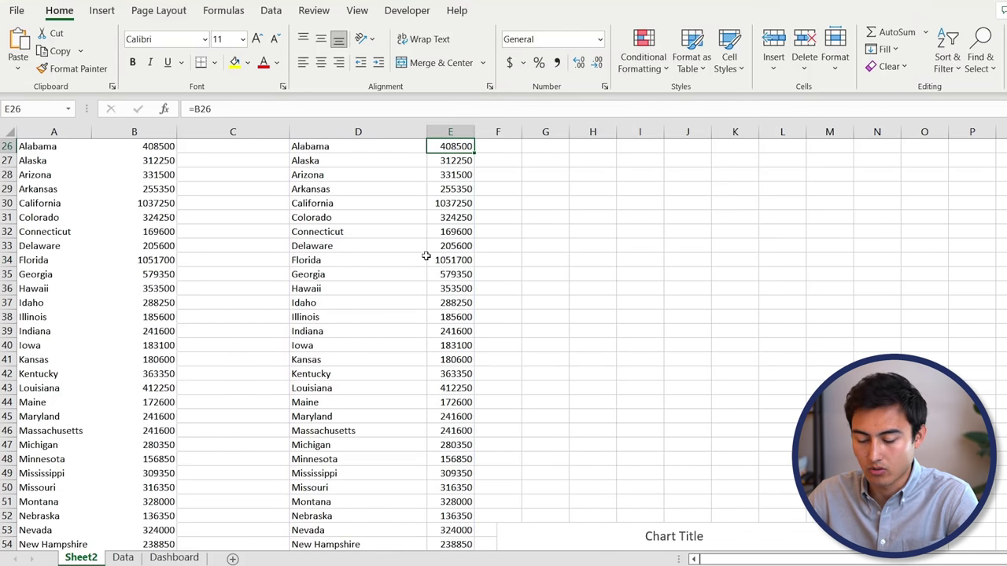
key("ctrl+shift+Down")
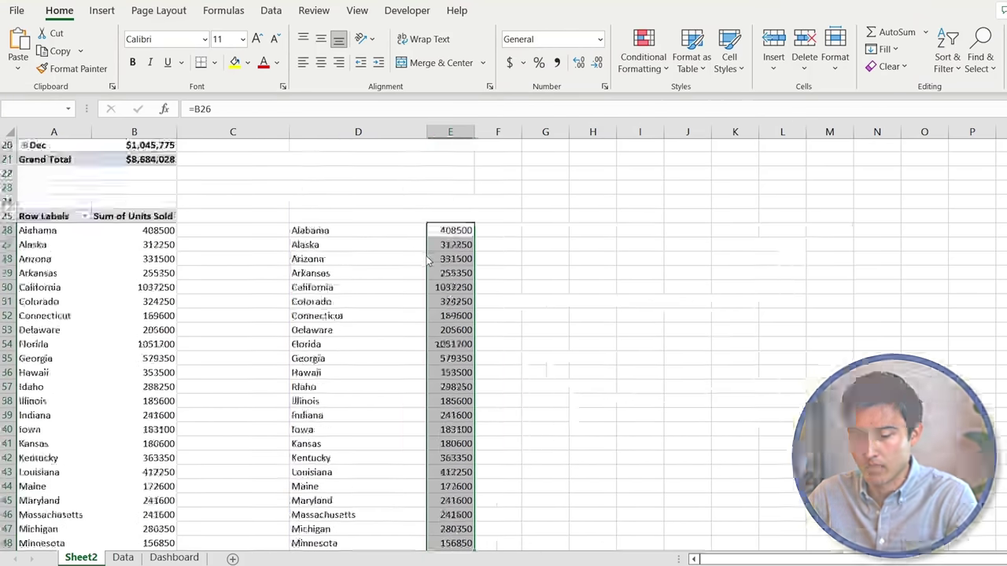
key("ctrl+1")
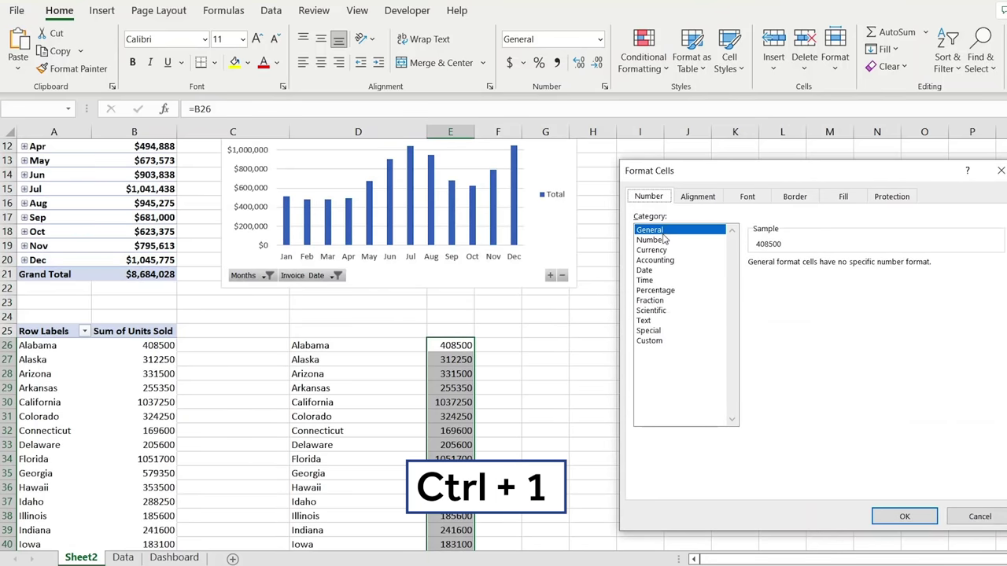
left_click(664, 240)
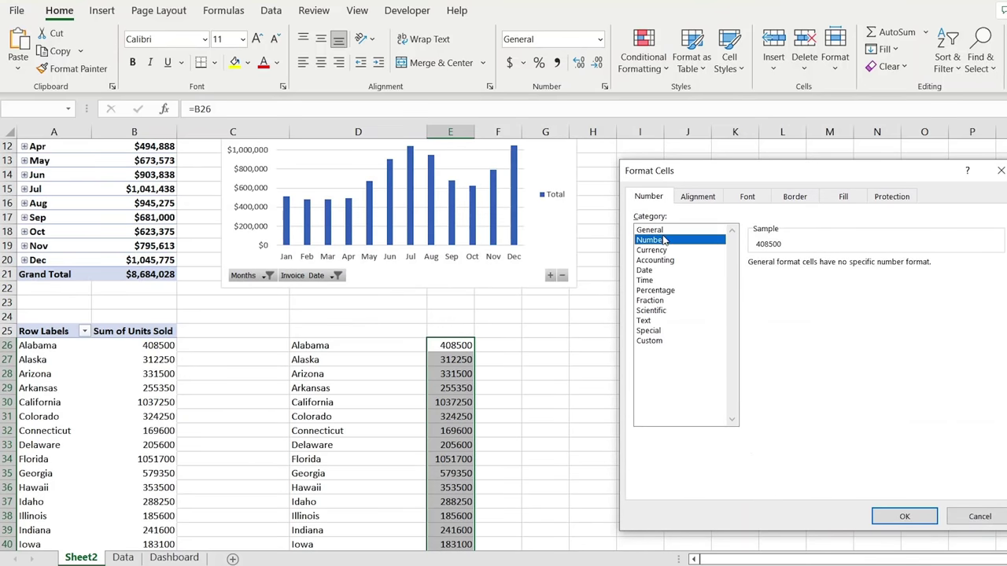
left_click(754, 283)
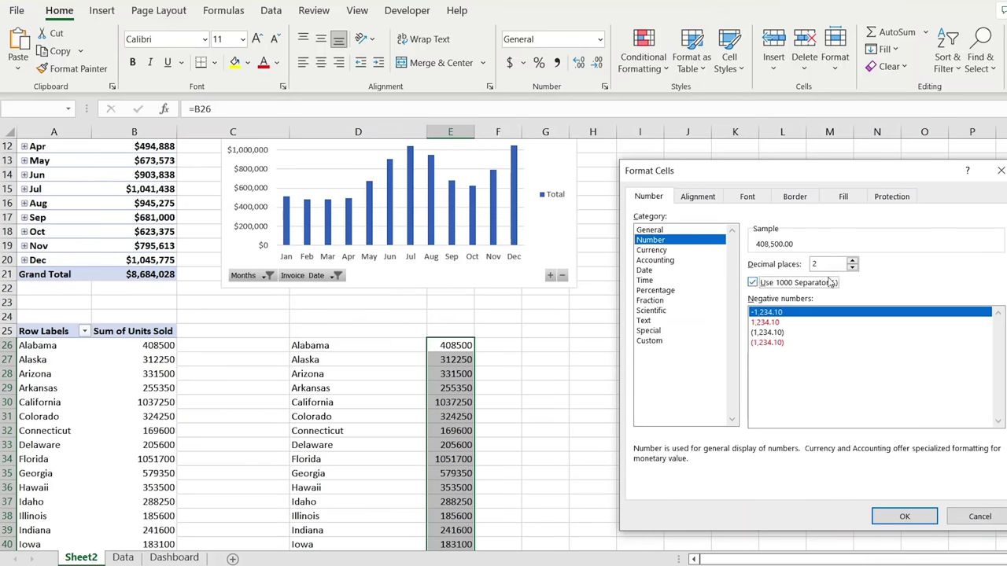
key("shift+Tab")
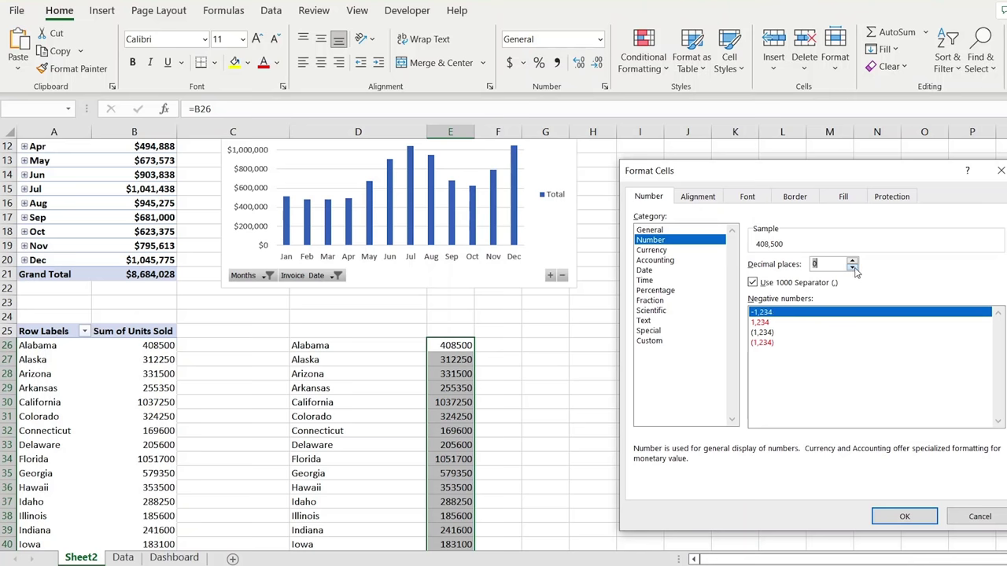
key("Return")
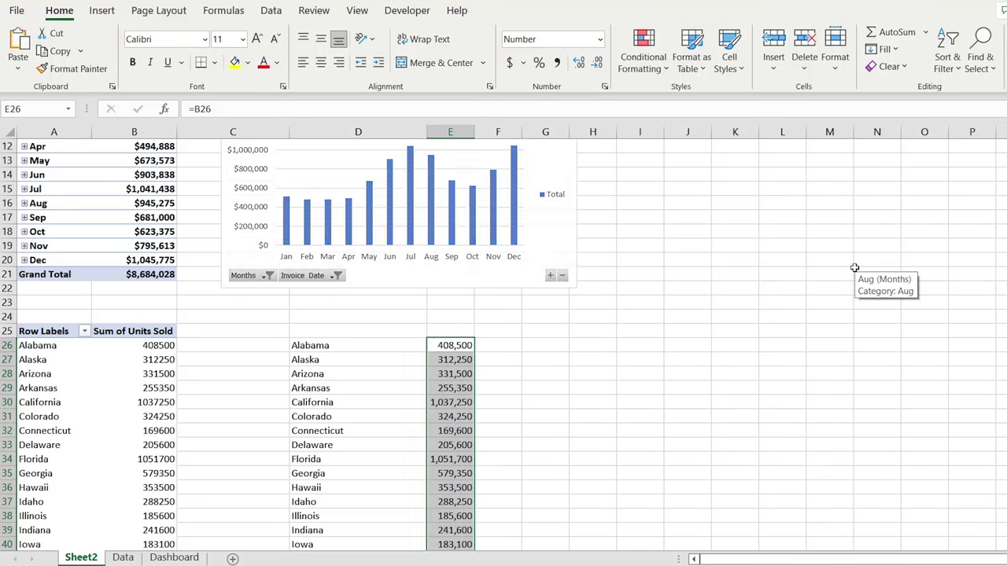
- Insert Retailer, Region and Beverage Brand slicers for the Monthly Sales chart on the Dashboard sheet
key("ctrl+Page_Down")
key("ctrl+Page_Down")
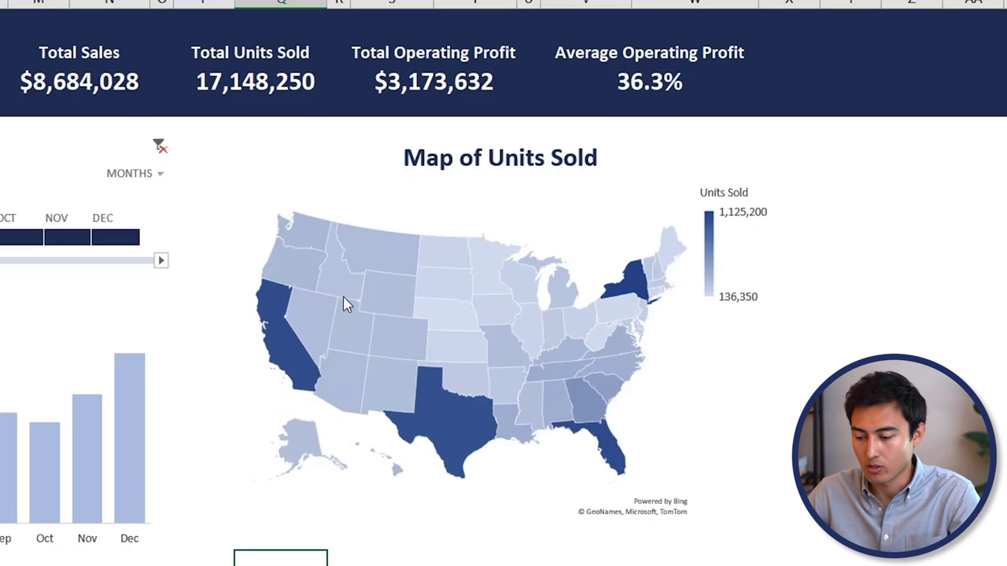
mouse_move(433, 409)
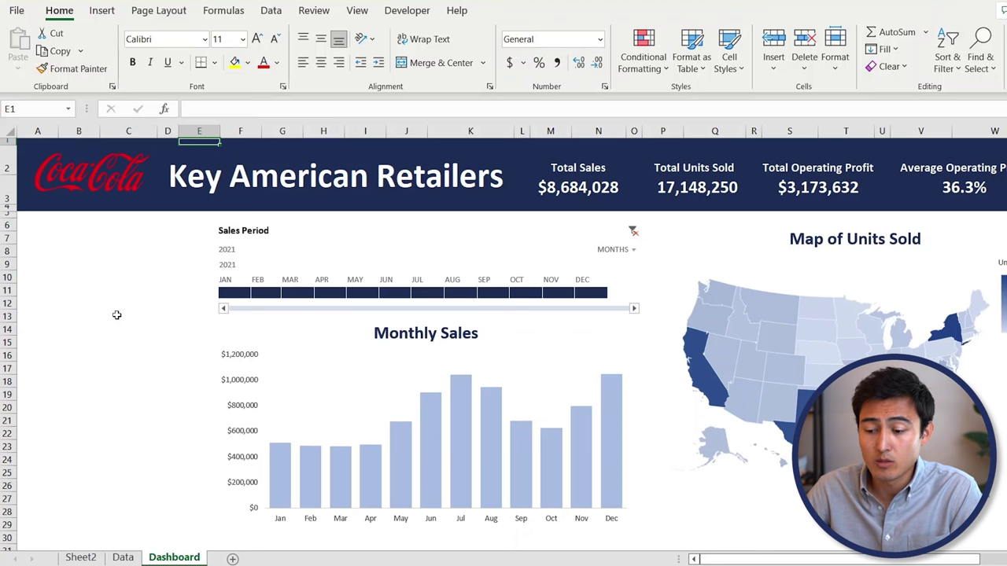
left_click(276, 326)
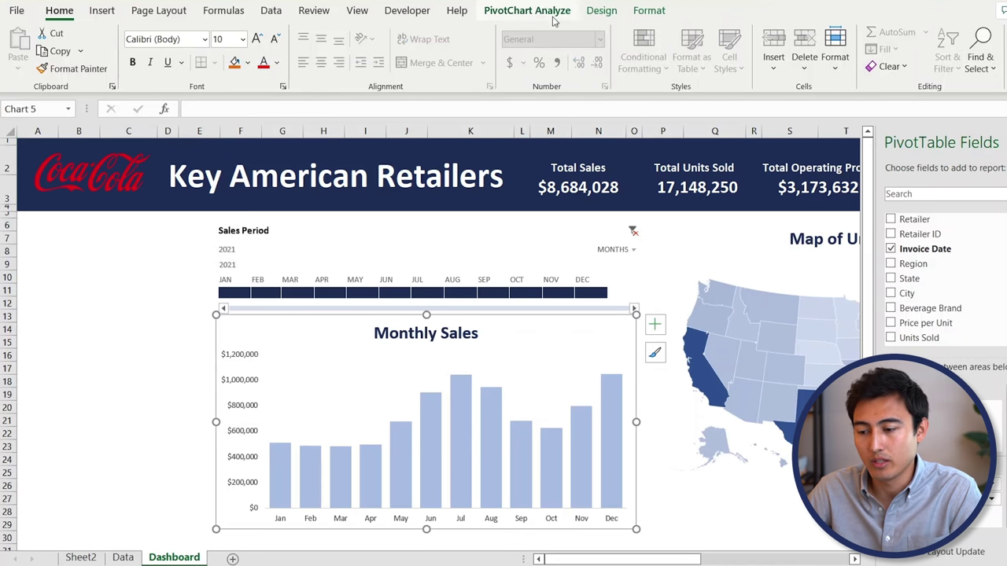
left_click(539, 11)
left_click(318, 40)
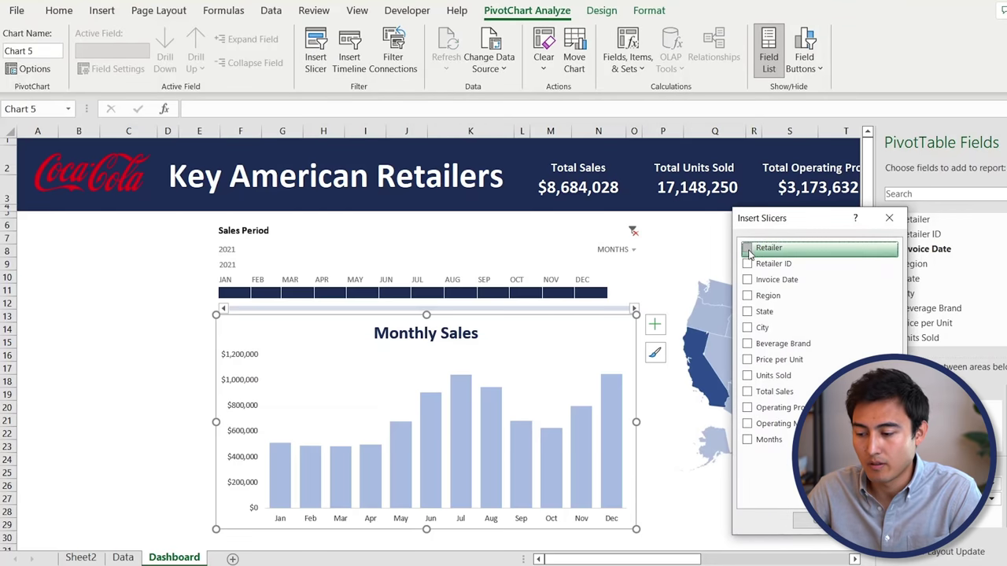
left_click(748, 248)
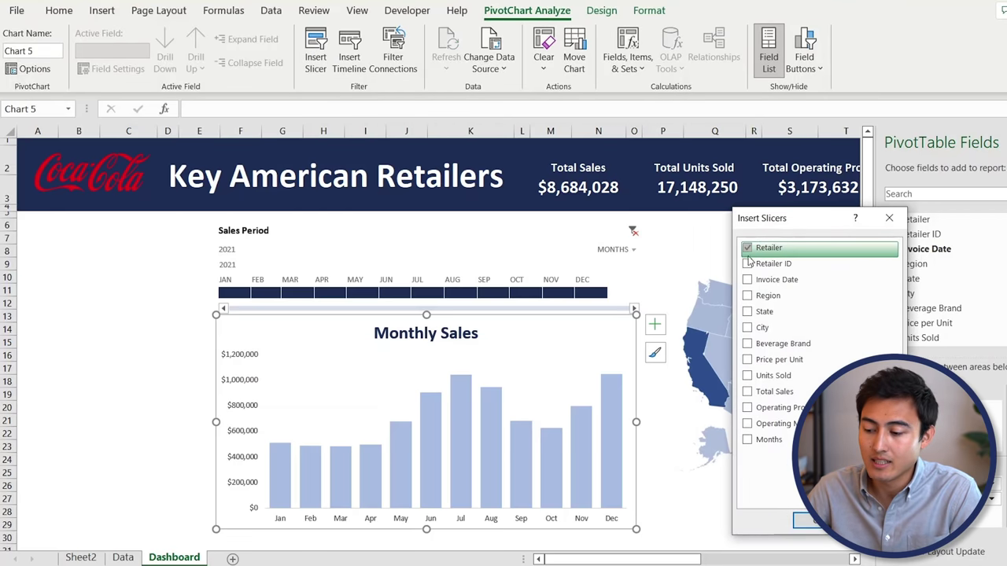
left_click(747, 297)
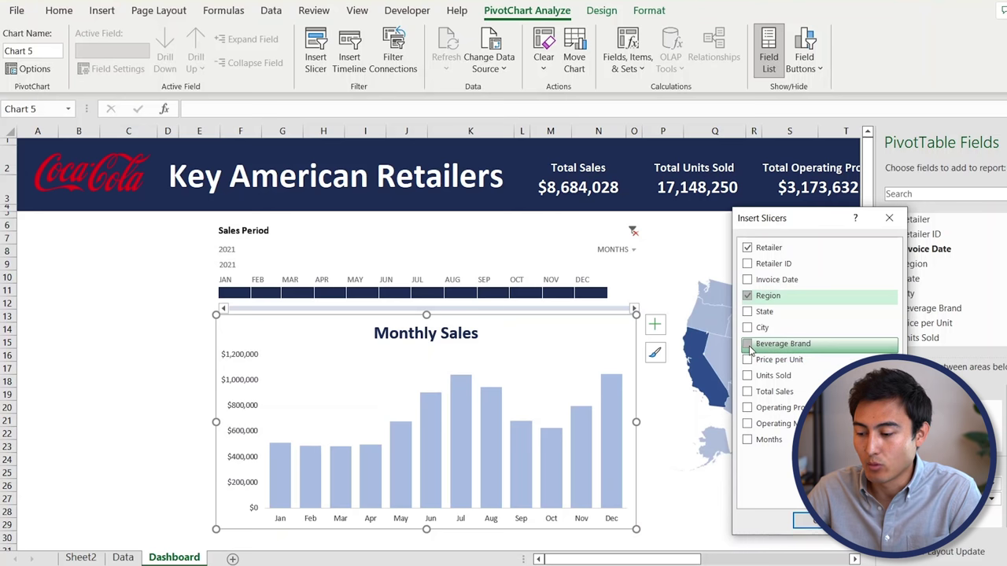
left_click(750, 346)
left_click(810, 522)
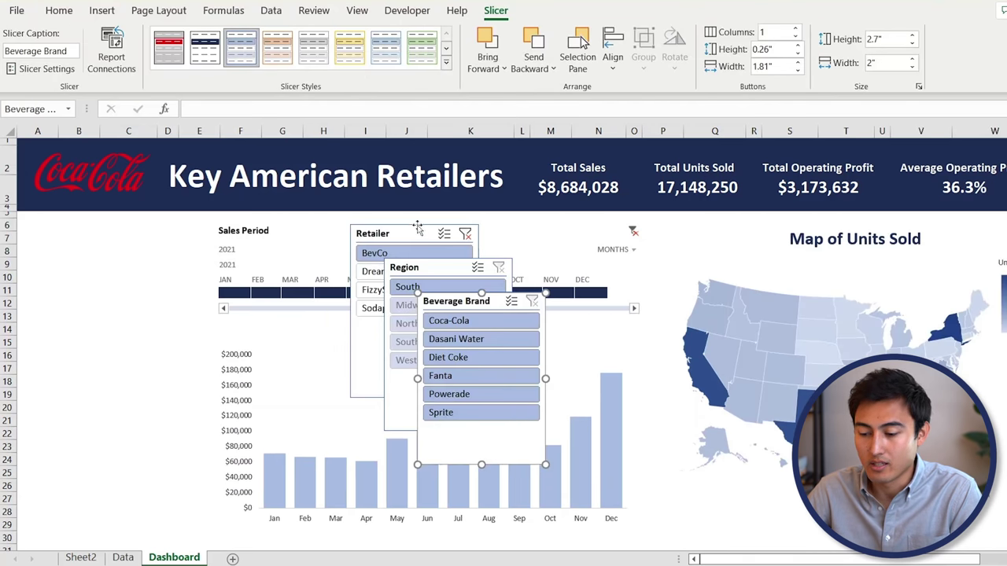
- Stack the Retailer, Region and Beverage Brand slicers below the Coca-Cola logo, beside the timeline and chart, shortening them to fit
left_click_drag(421, 232, 113, 228)
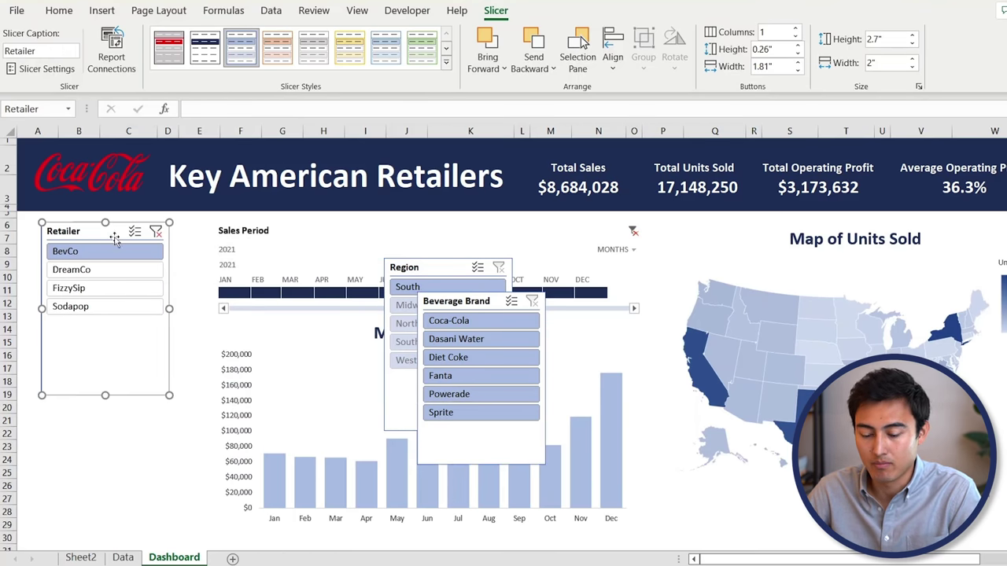
left_click_drag(425, 268, 83, 339)
left_click_drag(107, 501, 107, 446)
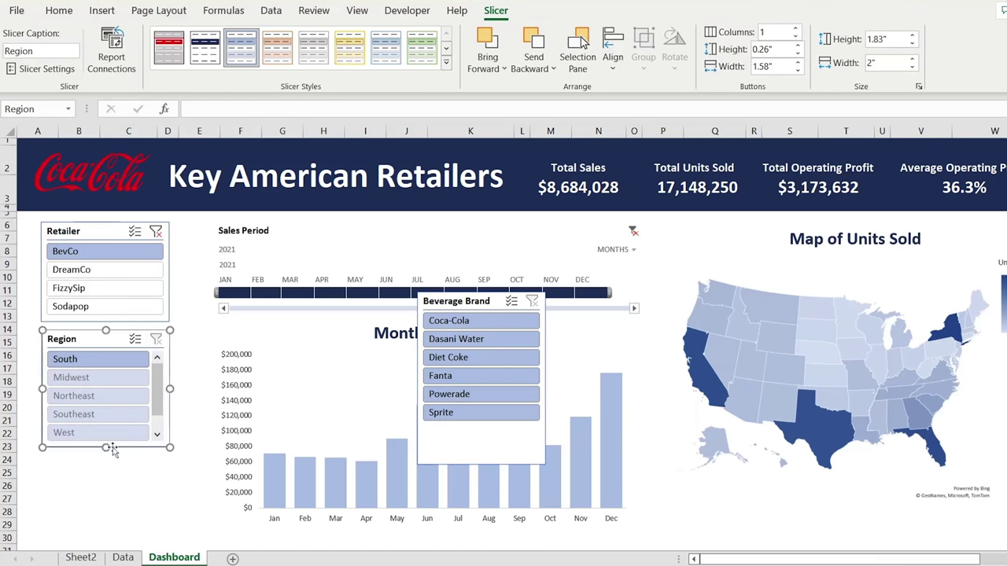
left_click_drag(456, 302, 81, 462)
scroll(102, 440, "down", 2)
scroll(150, 393, "up", 2)
left_click(196, 329)
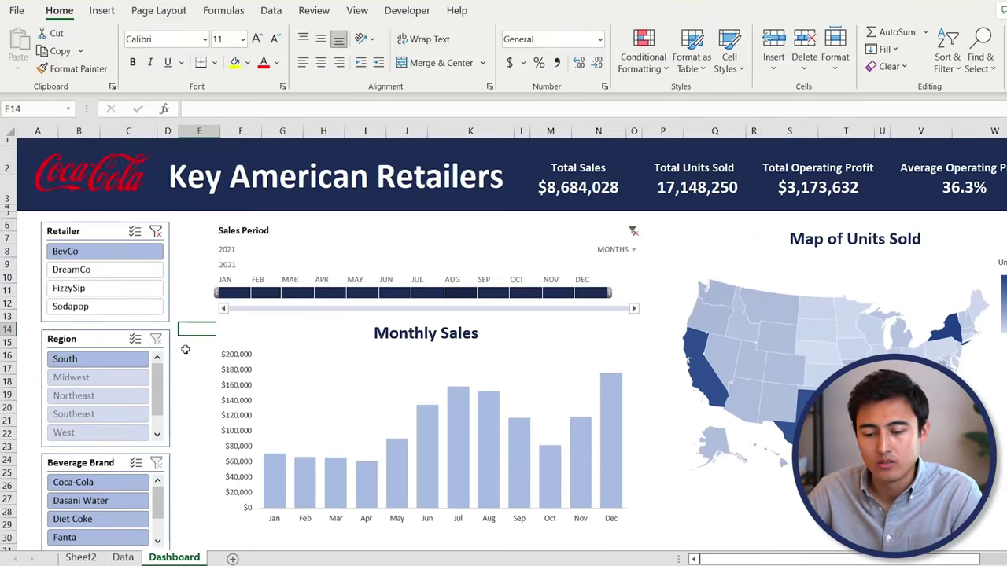
- Filter the dashboard to the retailer DreamCo and the beverage brand Coca-Cola using the slicers
left_click(100, 273)
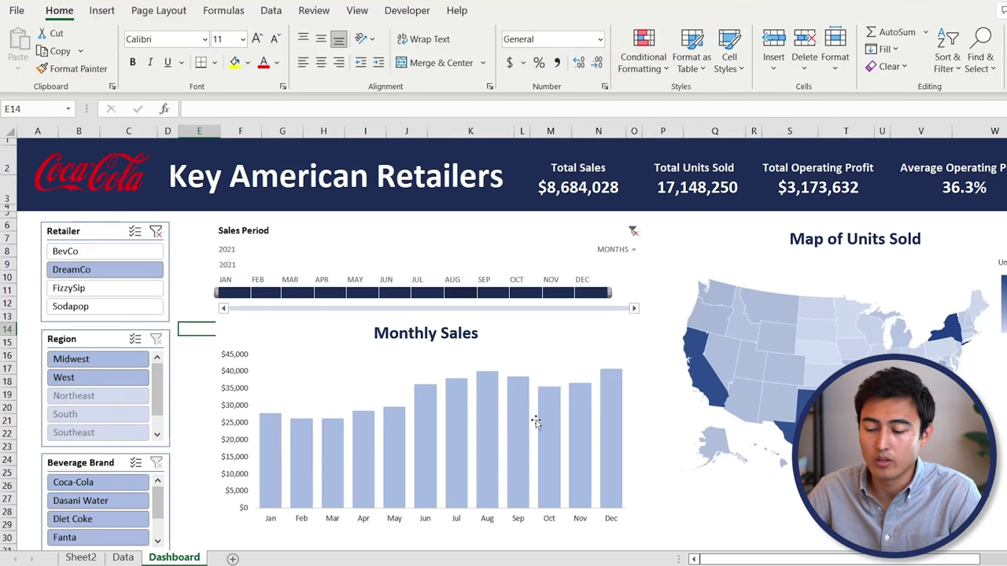
left_click(78, 482)
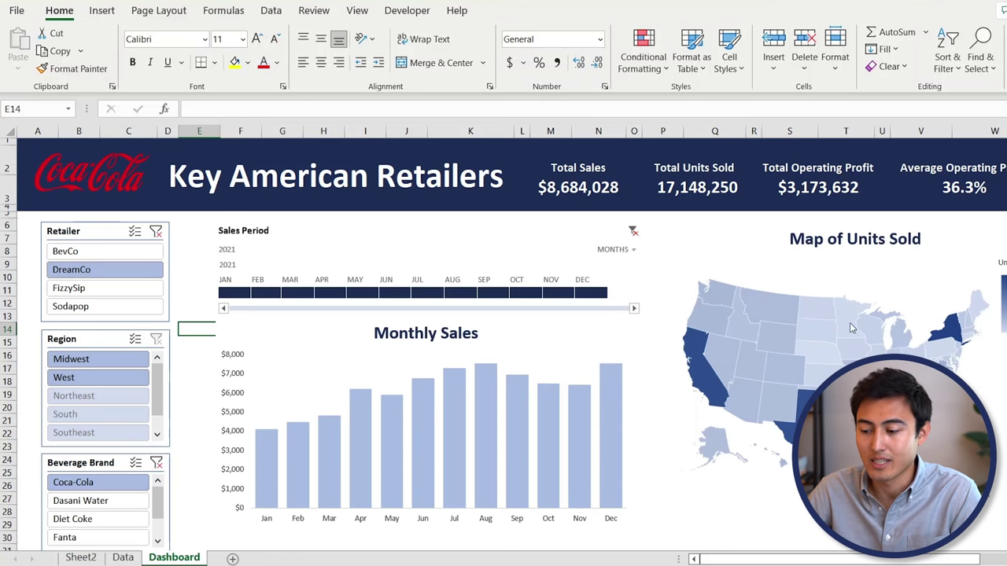
mouse_move(770, 382)
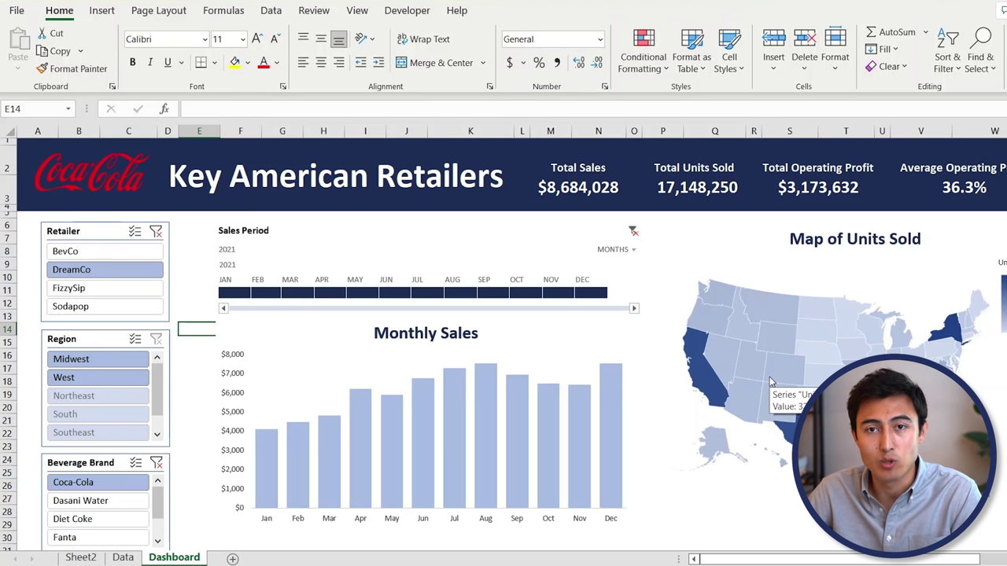
- Connect the KPI PivotTable in row 4 of Sheet2 to the Beverage Brand, Region and Retailer slicers
left_click(81, 558)
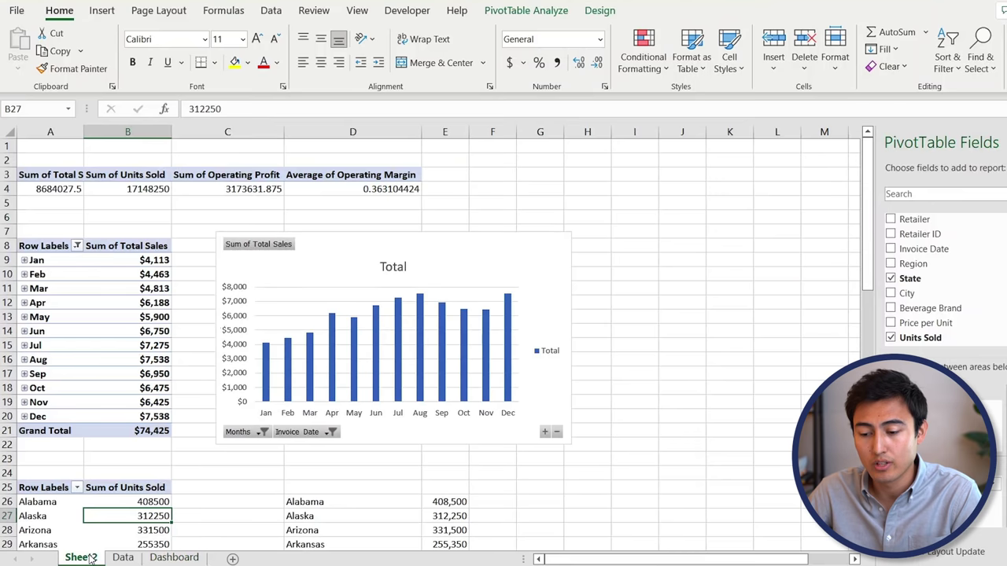
left_click(137, 188)
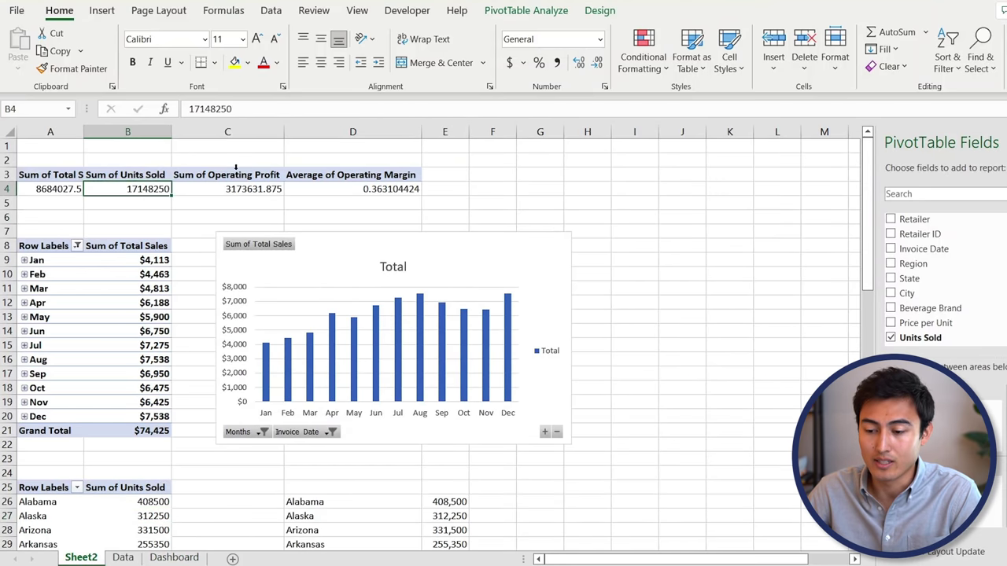
left_click(548, 13)
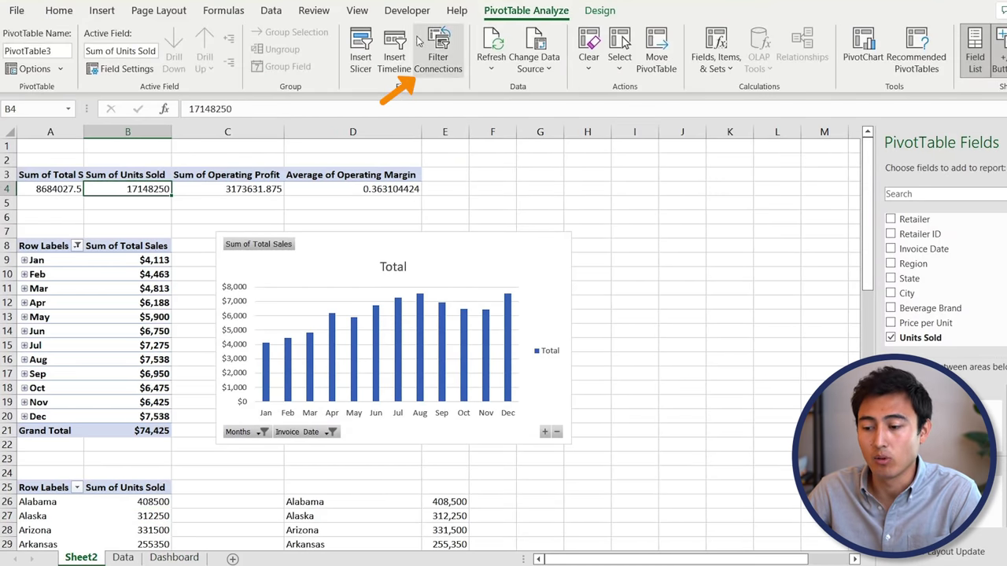
left_click(443, 47)
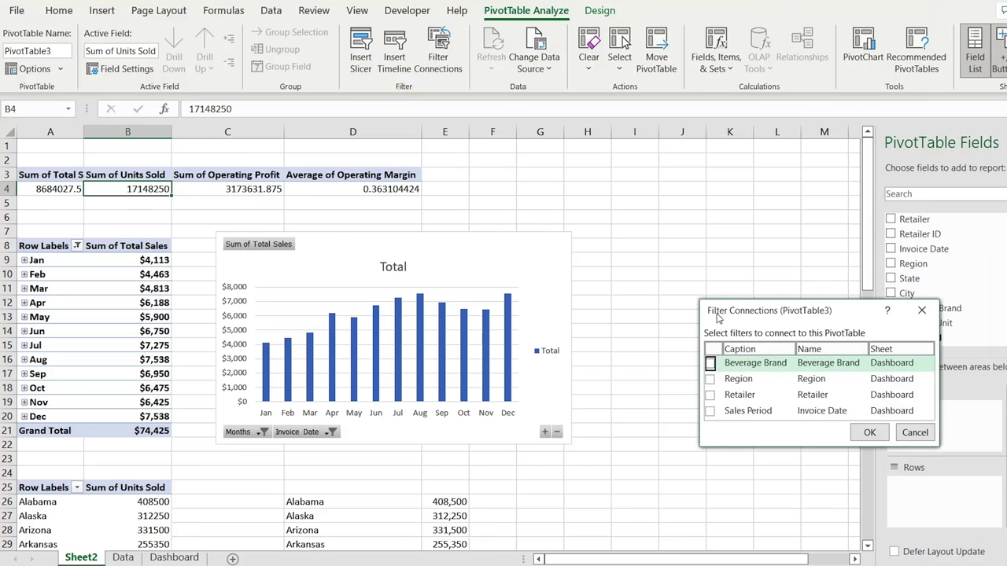
left_click(709, 363)
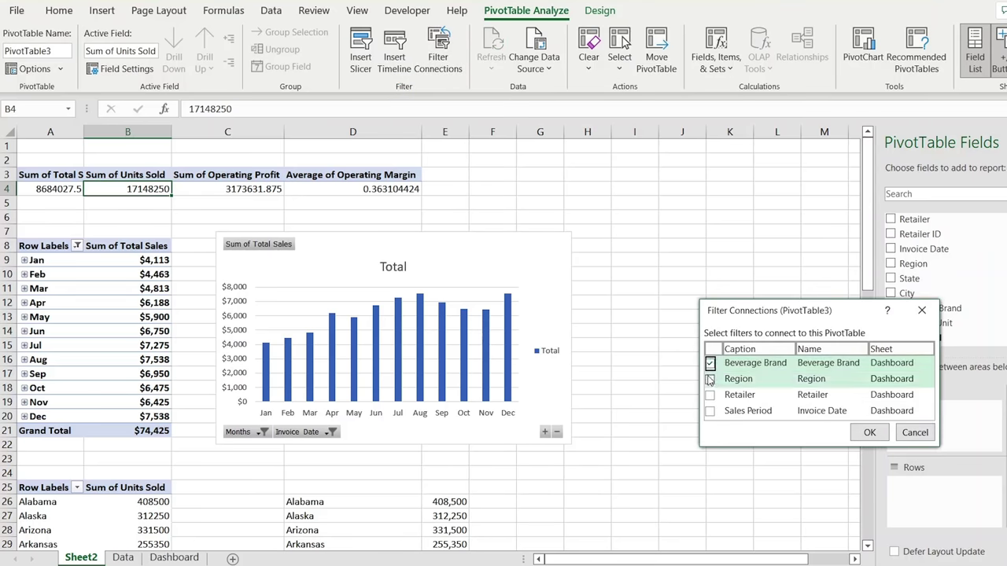
left_click(709, 379)
left_click(709, 395)
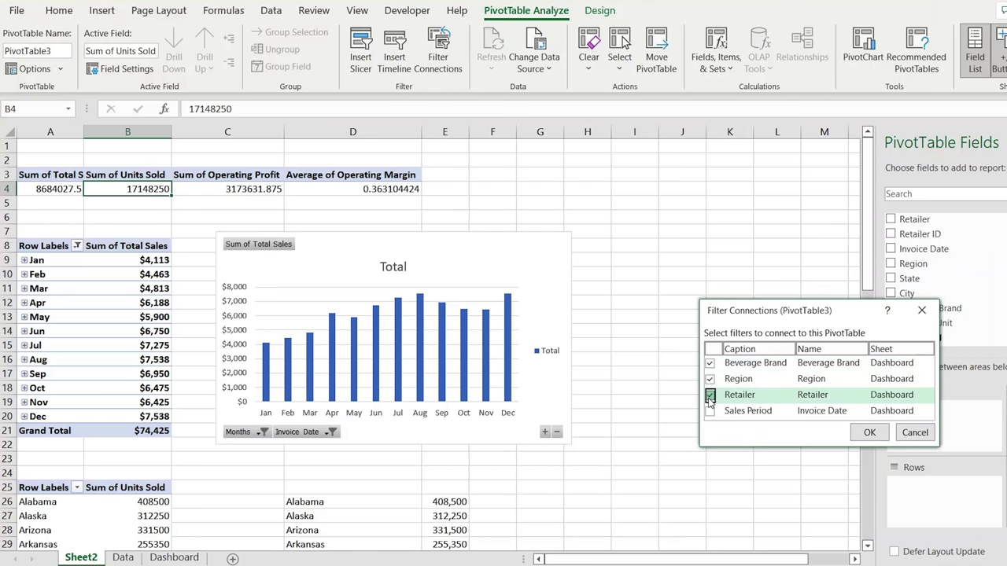
left_click(866, 433)
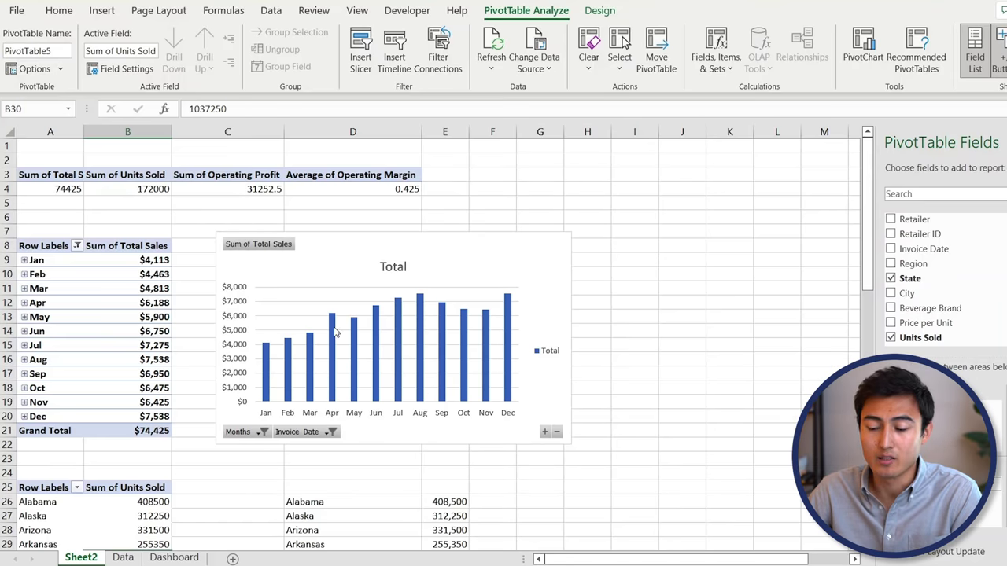
- Add the headers State in D25 and Unit Sold in E25 above the linked state data on Sheet2
left_click(312, 484)
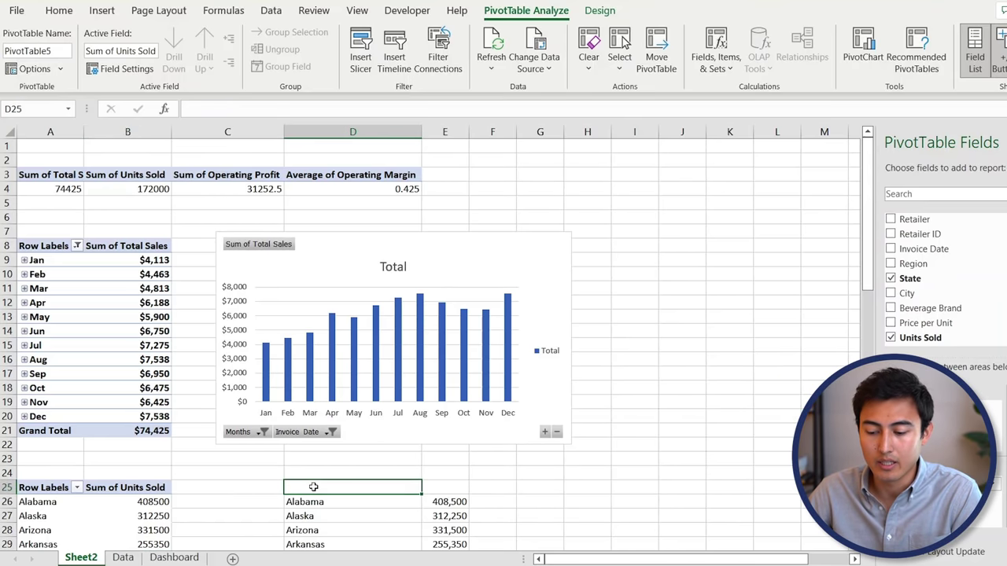
key("Down")
key("Down")
key("Down")
key("Down")
key("Down")
key("Down")
key("Down")
key("Down")
key("Up")
key("Up")
key("Up")
key("Up")
key("Up")
key("Up")
key("Up")
key("Up")
type("State")
key("Tab")
type("Un")
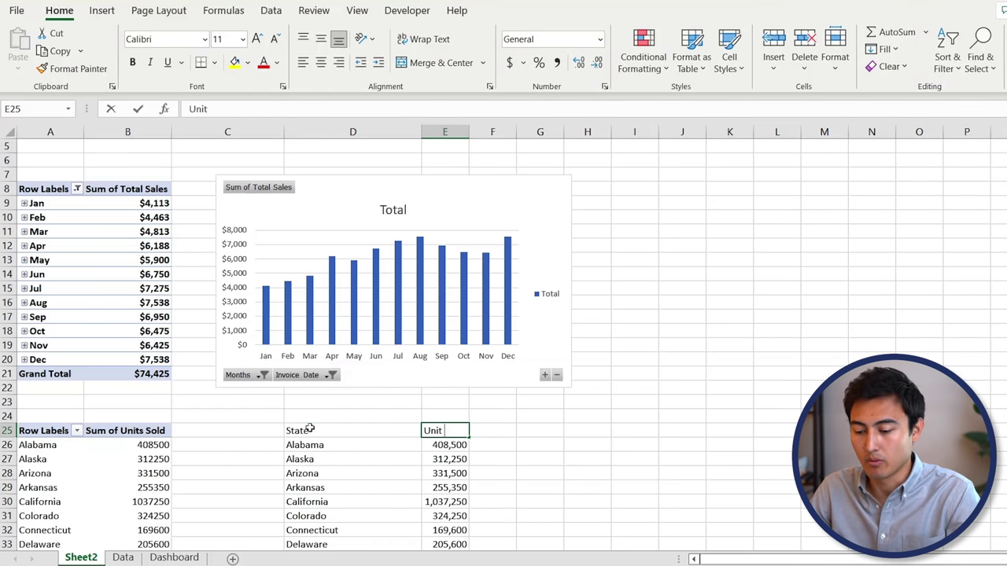
type("it")
key("Return")
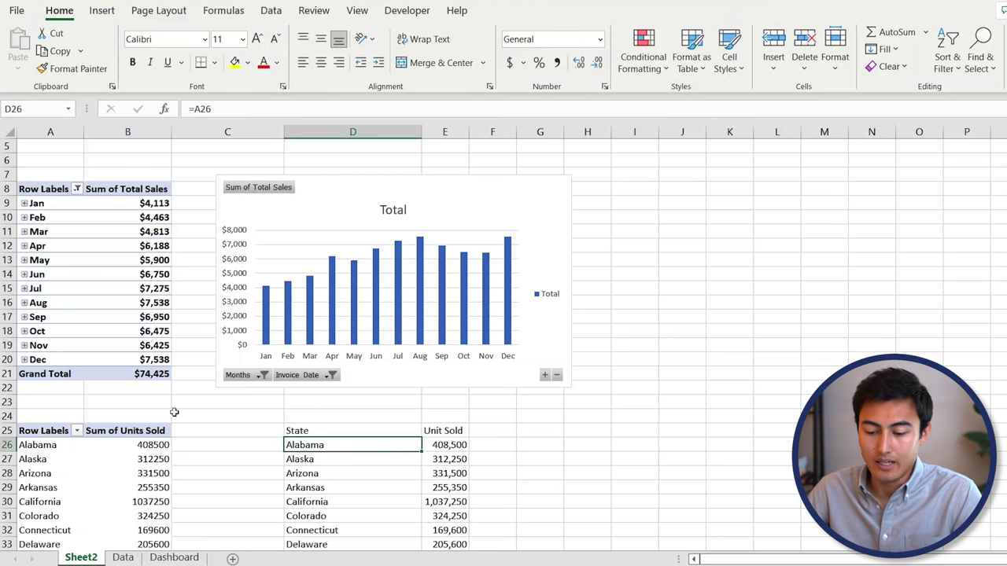
- Connect the units-sold-by-state PivotTable on Sheet2 to the Beverage Brand, Region, Retailer and Sales Period filters
left_click(124, 473)
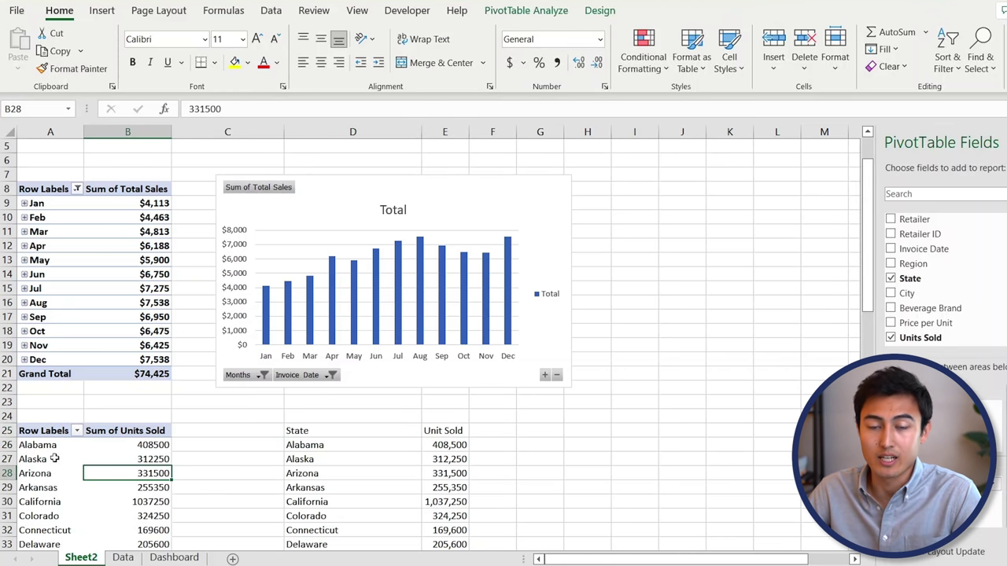
left_click(317, 447)
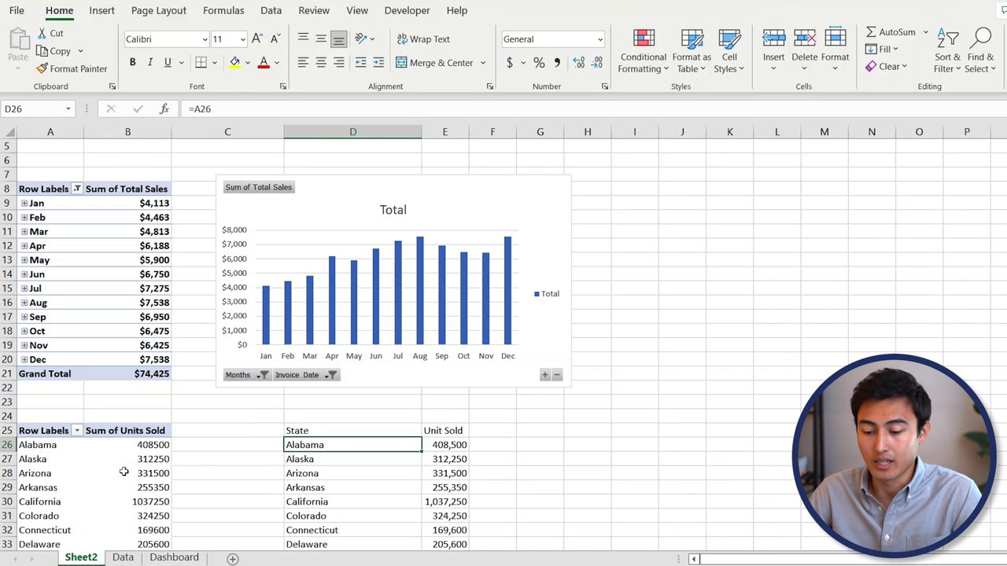
left_click(125, 473)
left_click(533, 10)
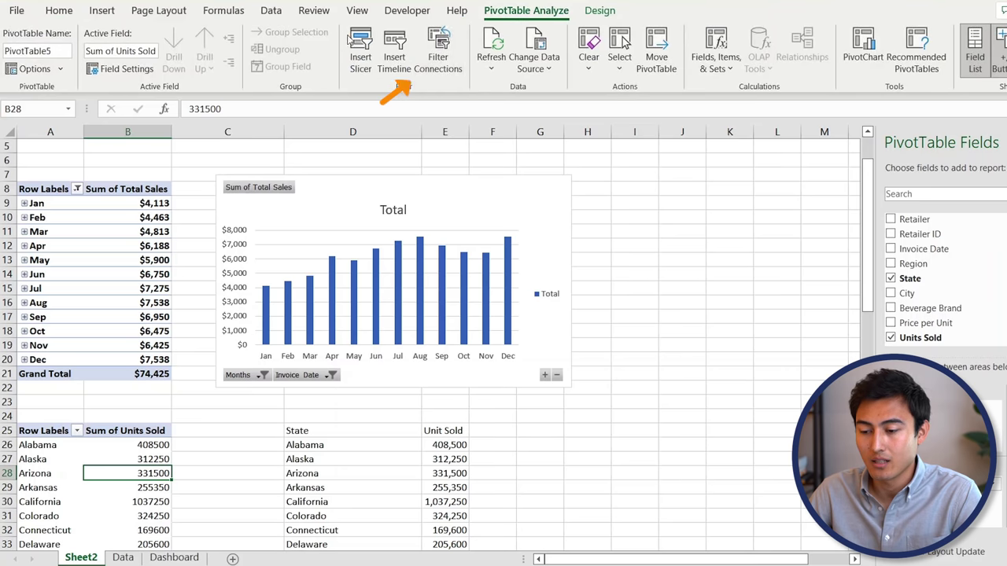
left_click(442, 35)
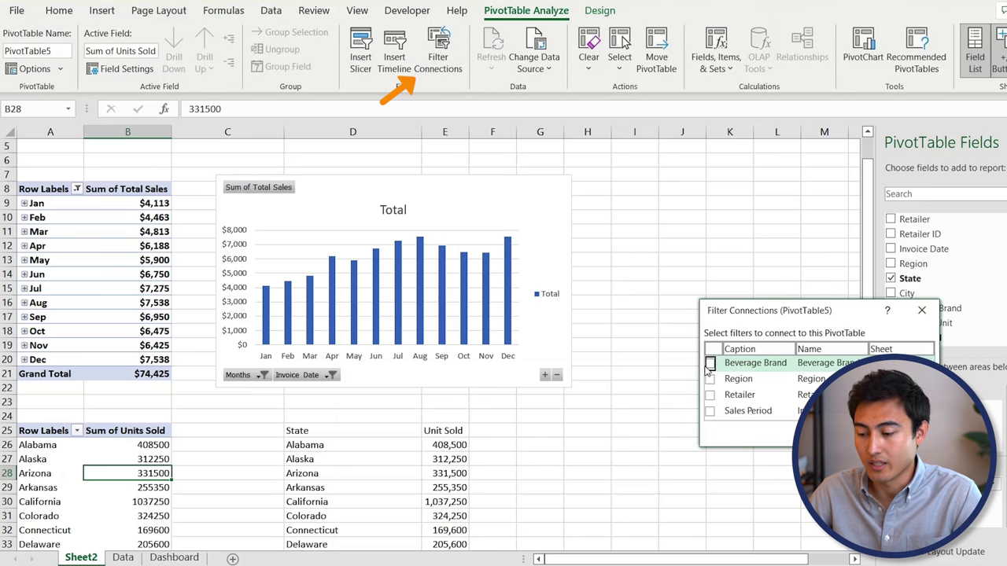
left_click(710, 379)
left_click(710, 394)
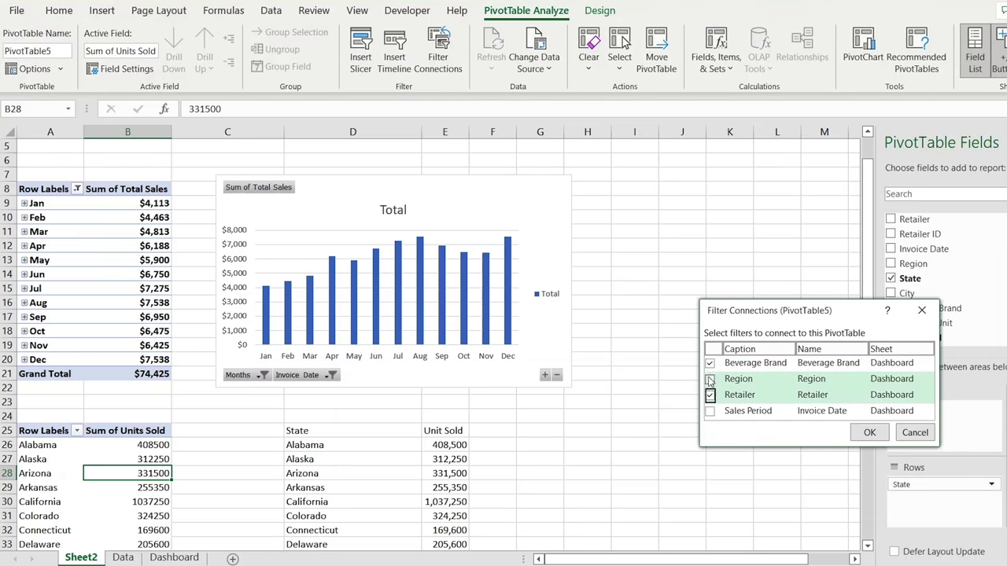
left_click(710, 410)
left_click(870, 433)
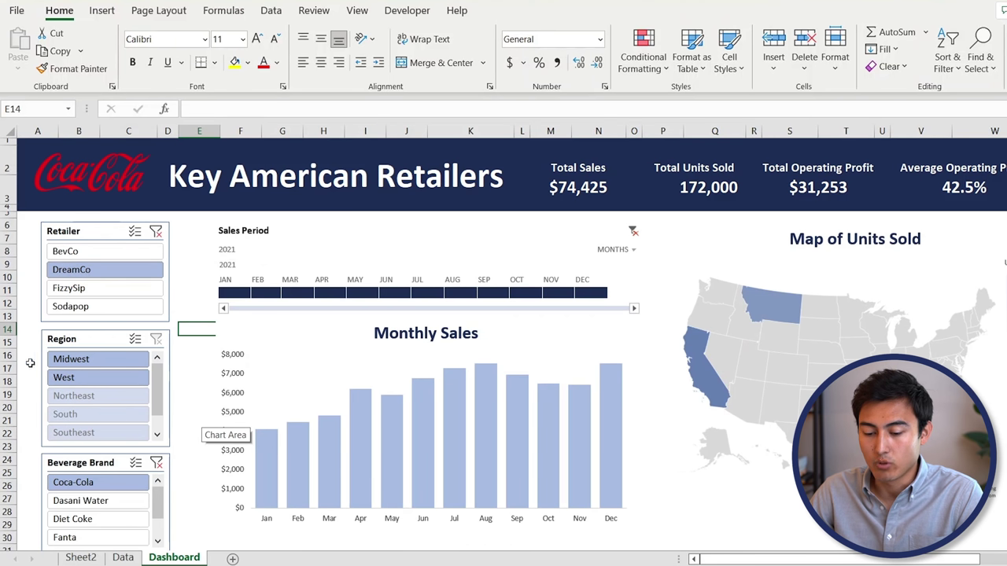
- Filter the dashboard to the beverage brand Dasani Water and the retailer FizzySip, trying BevCo first
left_click(71, 500)
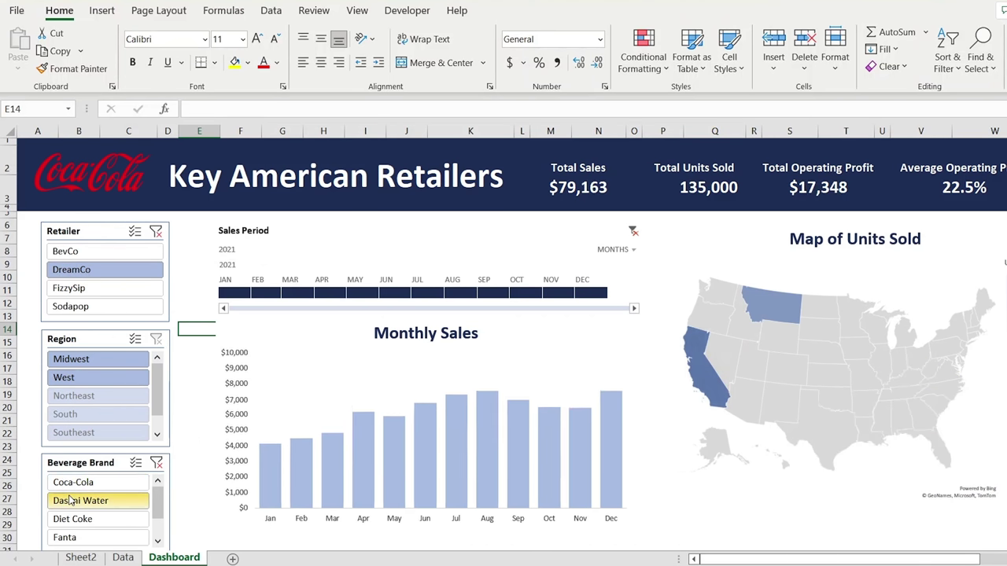
left_click(78, 252)
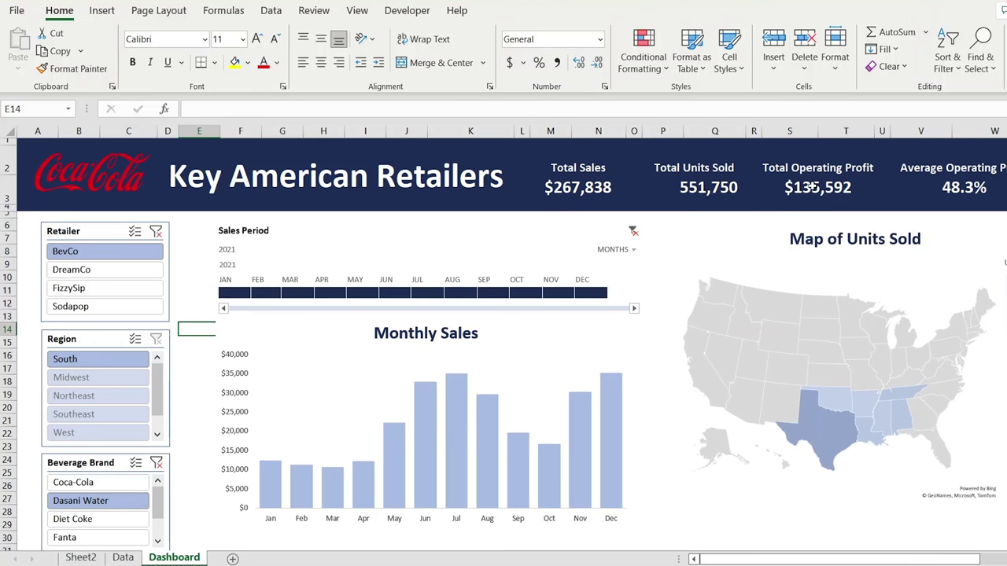
left_click(79, 292)
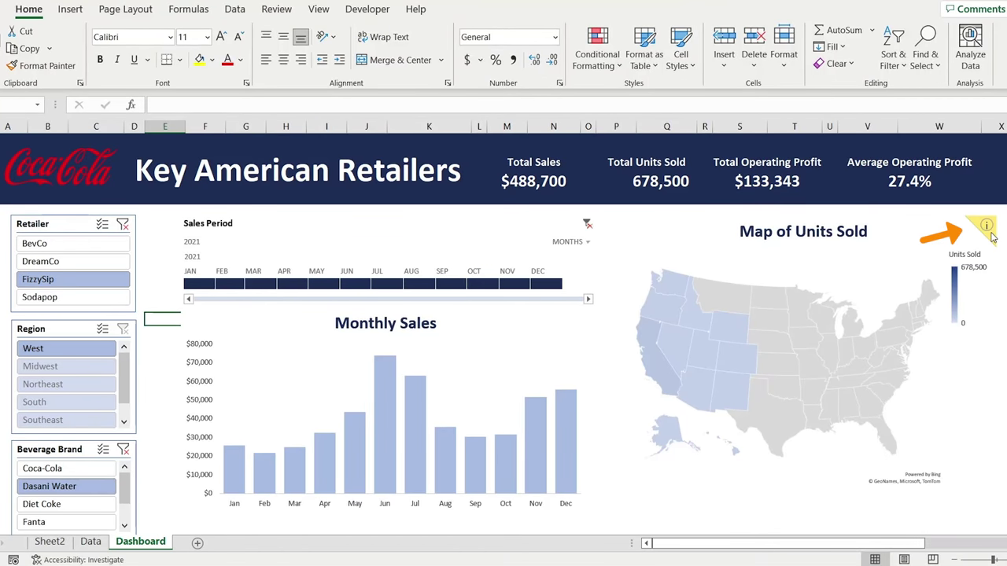
- Open the information notice on the Map of Units Sold and dismiss it
left_click(992, 238)
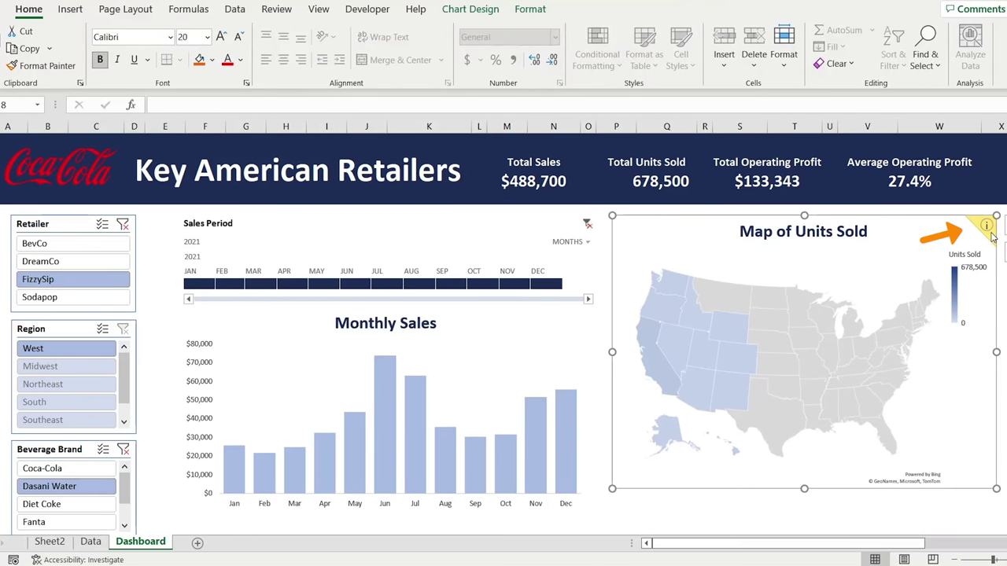
mouse_move(987, 226)
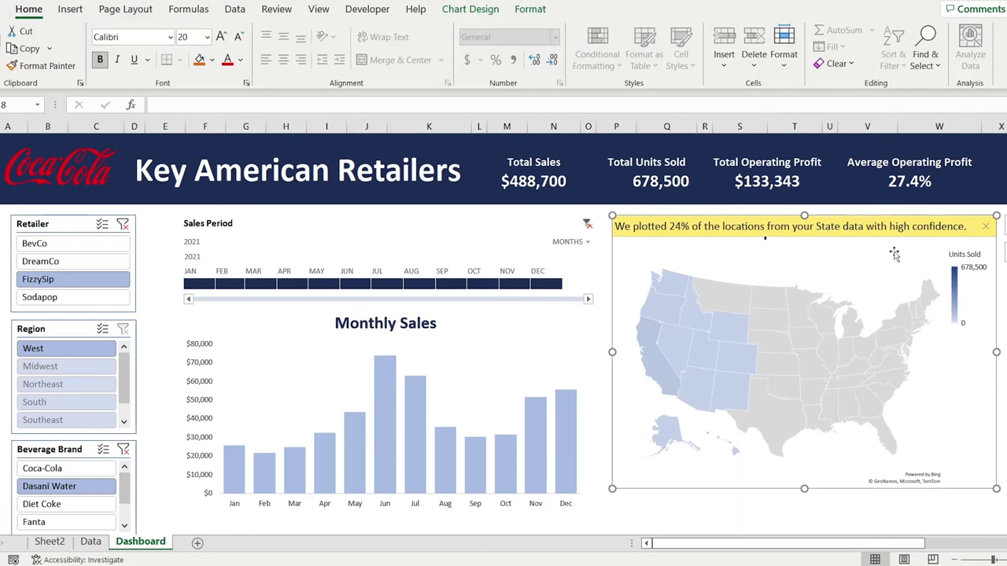
left_click(985, 228)
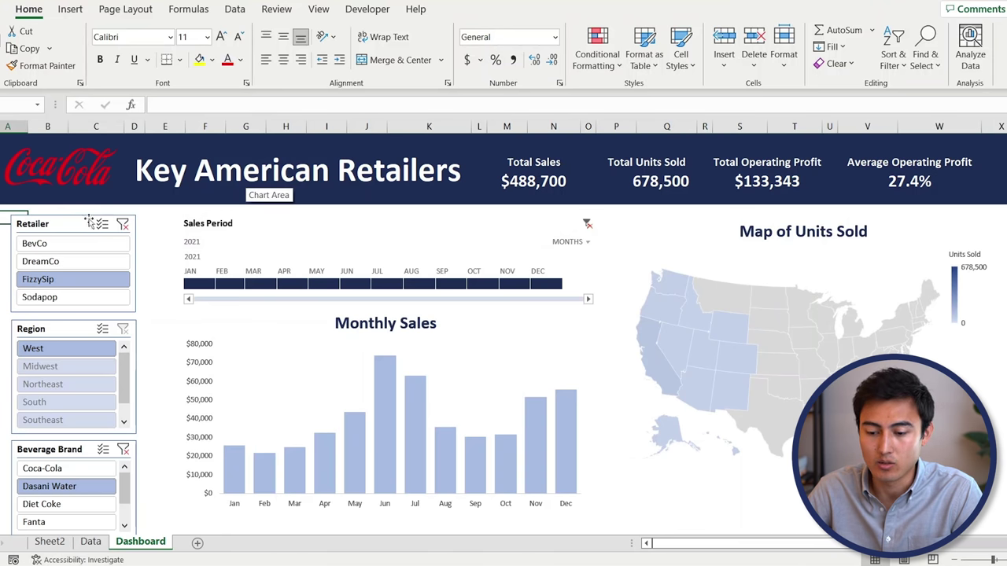
- Select the Retailer, Region and Beverage Brand slicers together and start creating a new slicer style
left_click(85, 220)
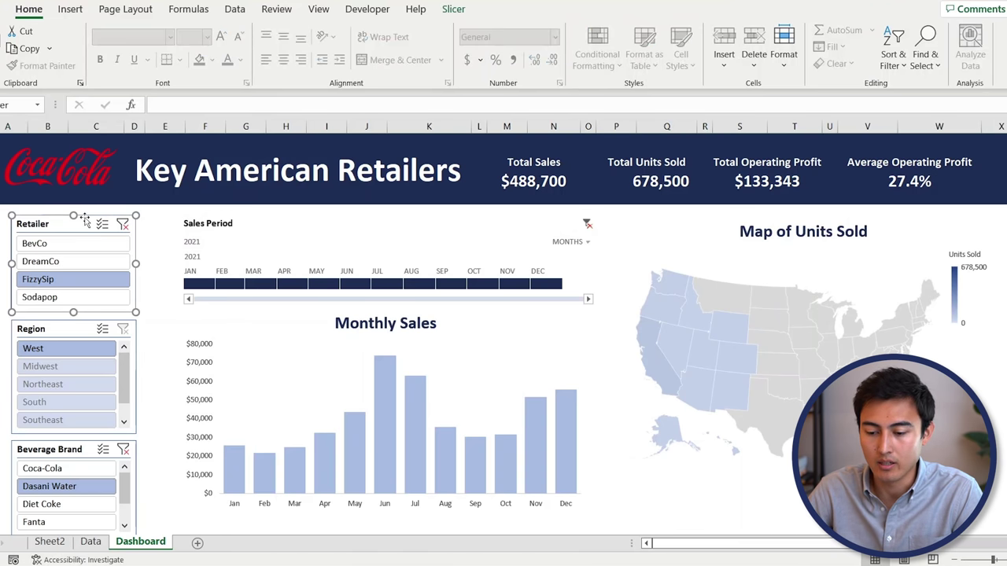
left_click(75, 329, "ctrl")
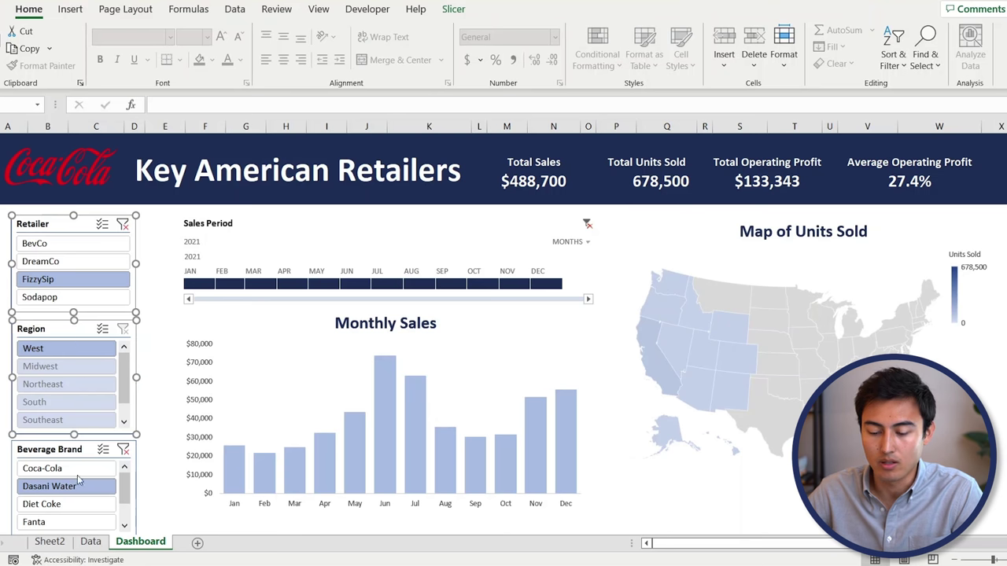
left_click(38, 446, "ctrl")
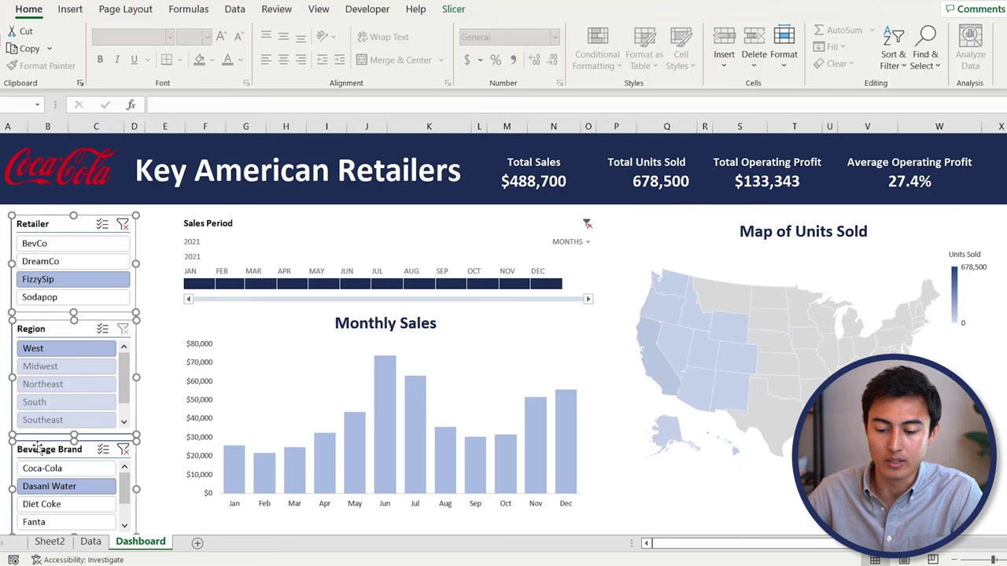
left_click(454, 11)
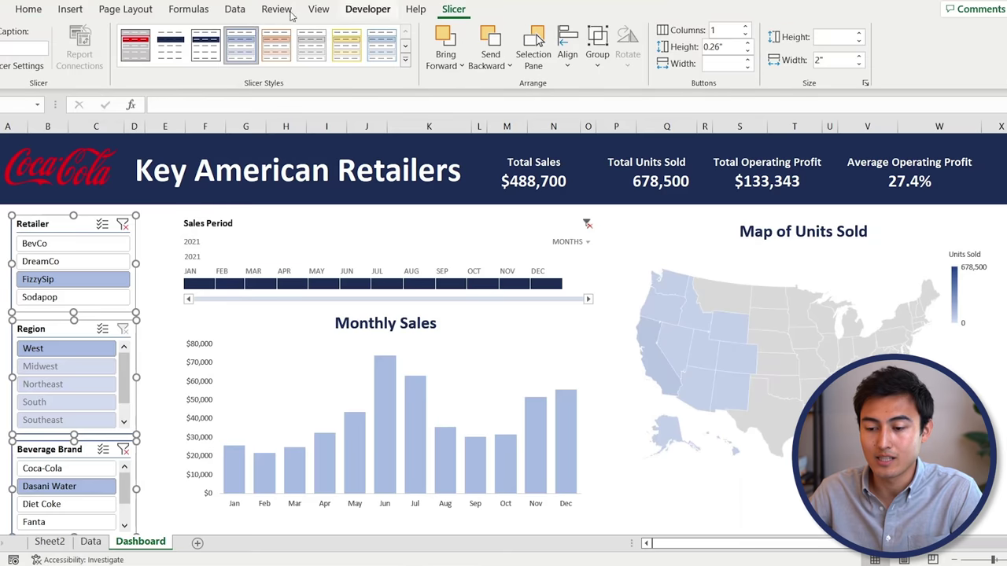
left_click(408, 63)
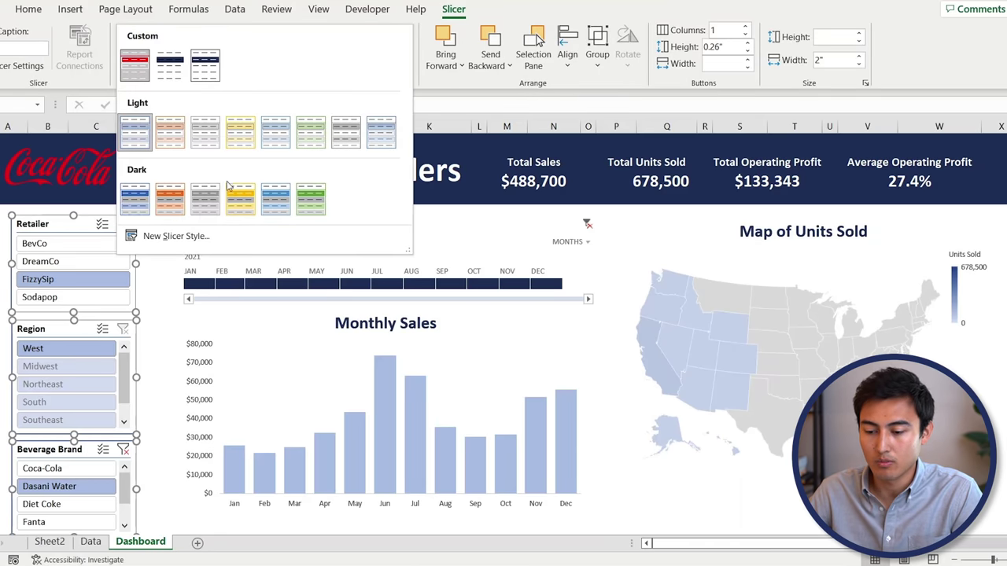
left_click(191, 241)
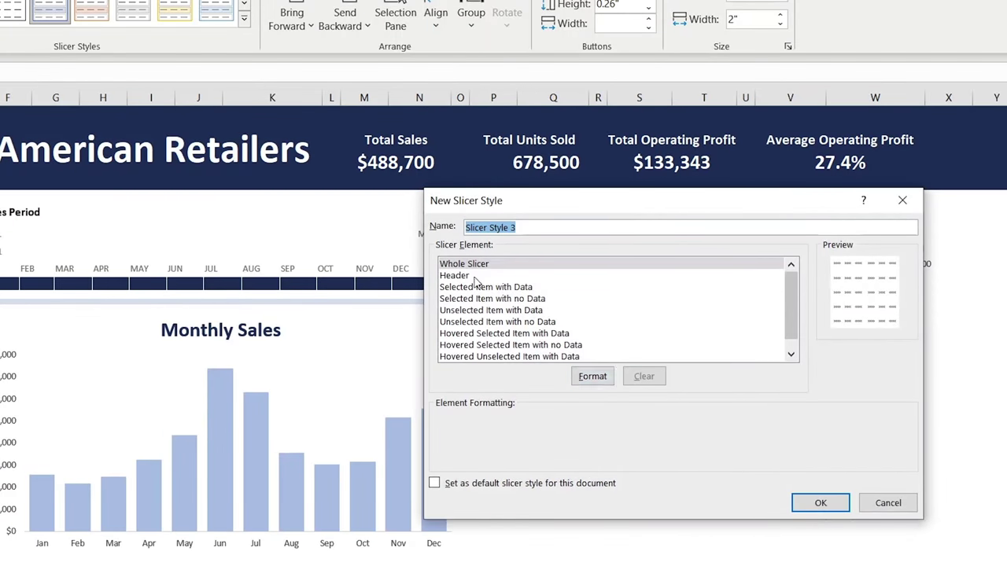
- Give the Selected Item with Data element of the new slicer style a custom dark navy fill
left_click(475, 277)
left_click(508, 288)
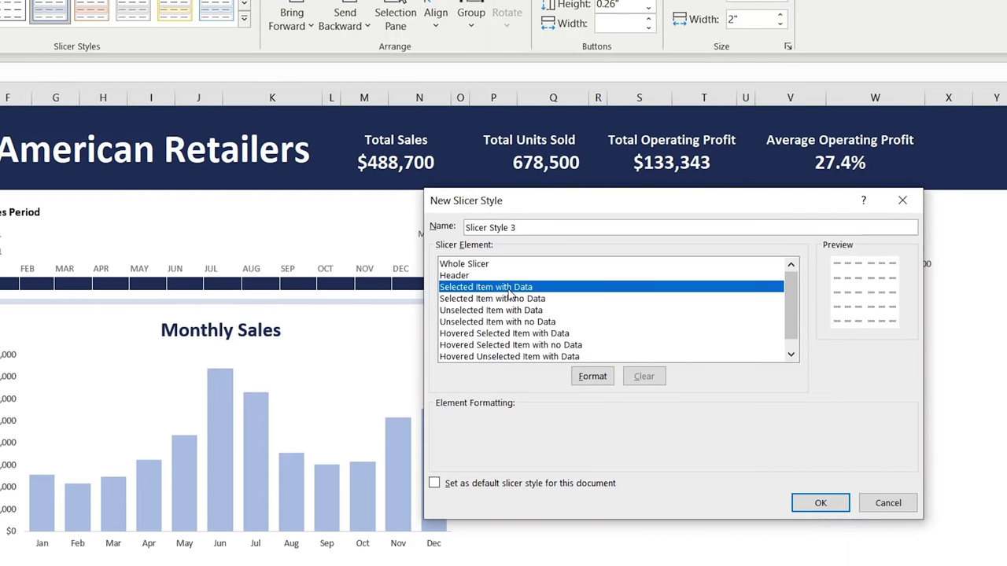
left_click(591, 377)
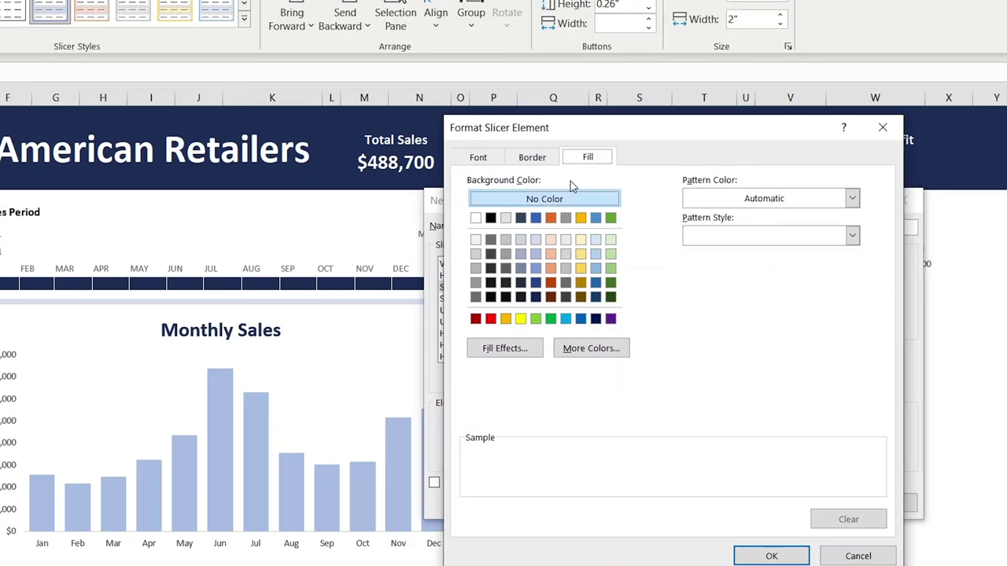
left_click(595, 351)
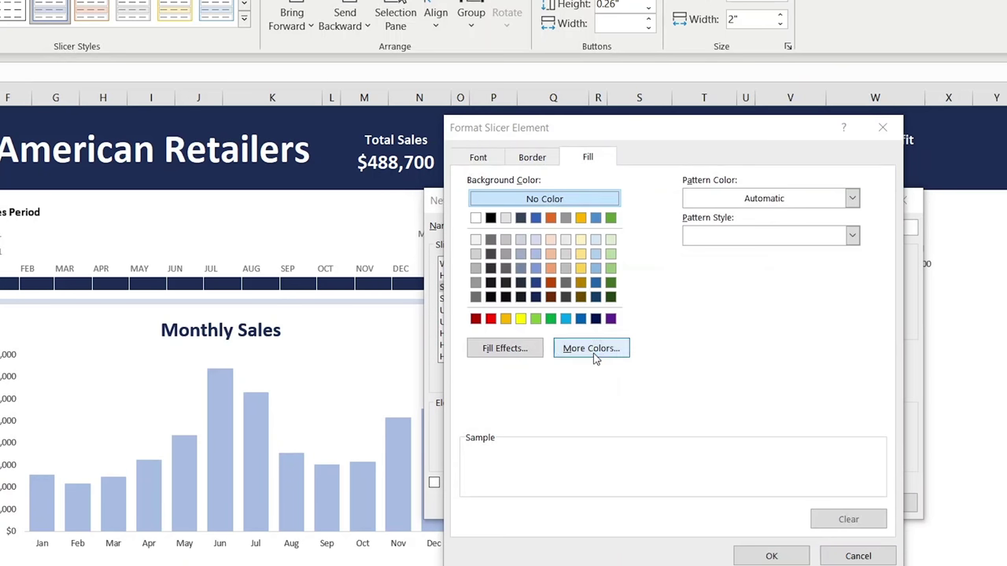
left_click(629, 243)
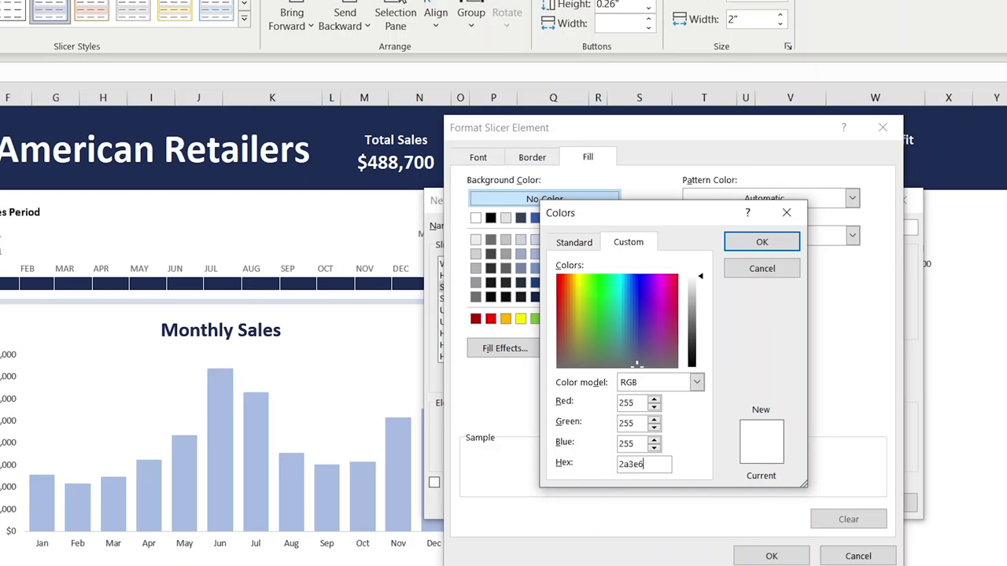
key("Return")
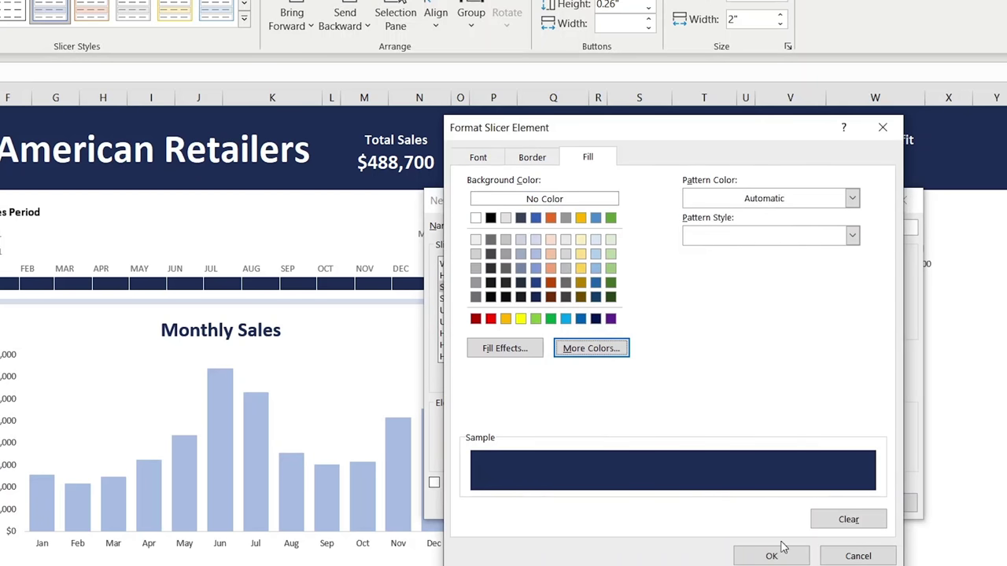
left_click(770, 557)
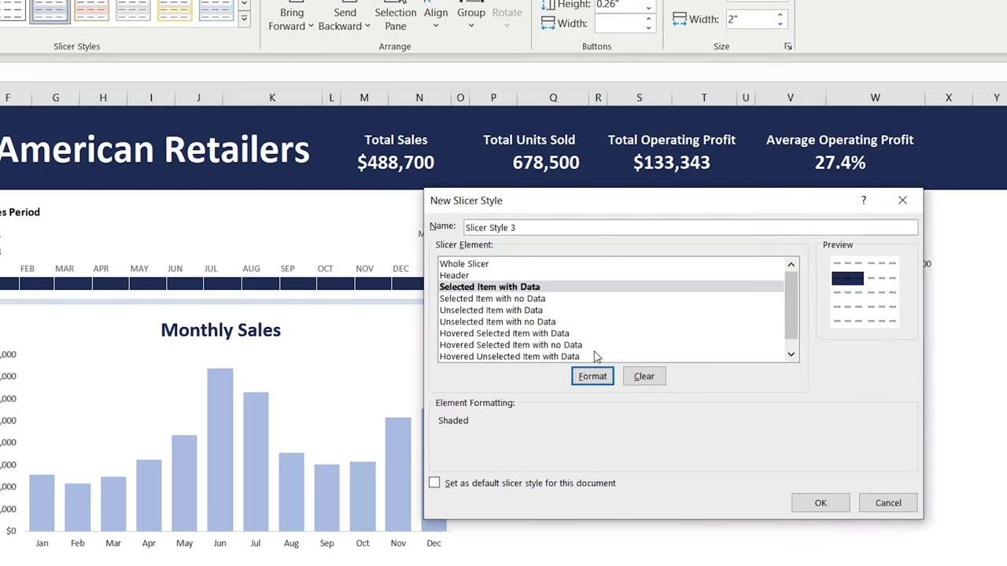
- Set the font colour of the Selected Item with Data element to white and save the new slicer style
left_click(592, 377)
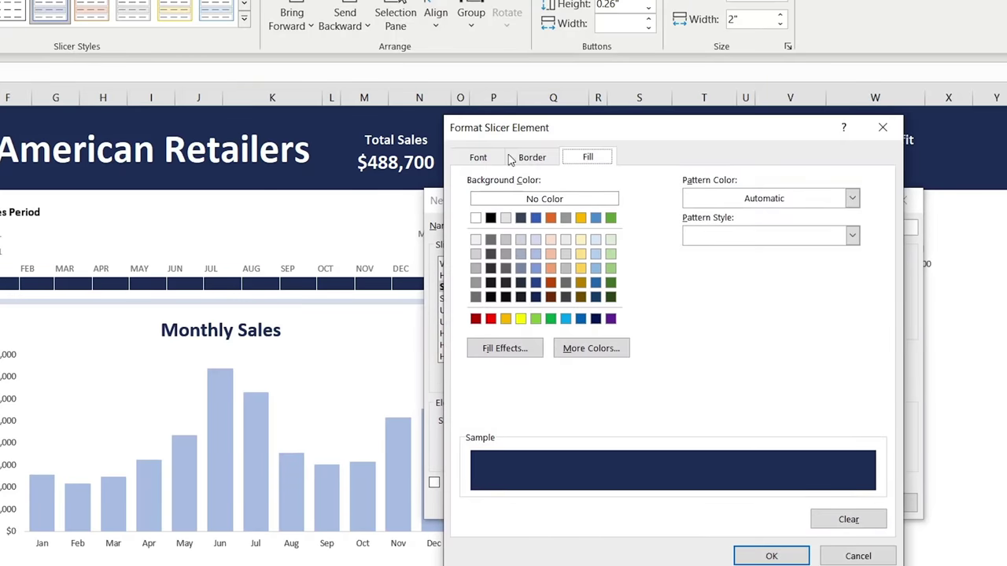
left_click(480, 158)
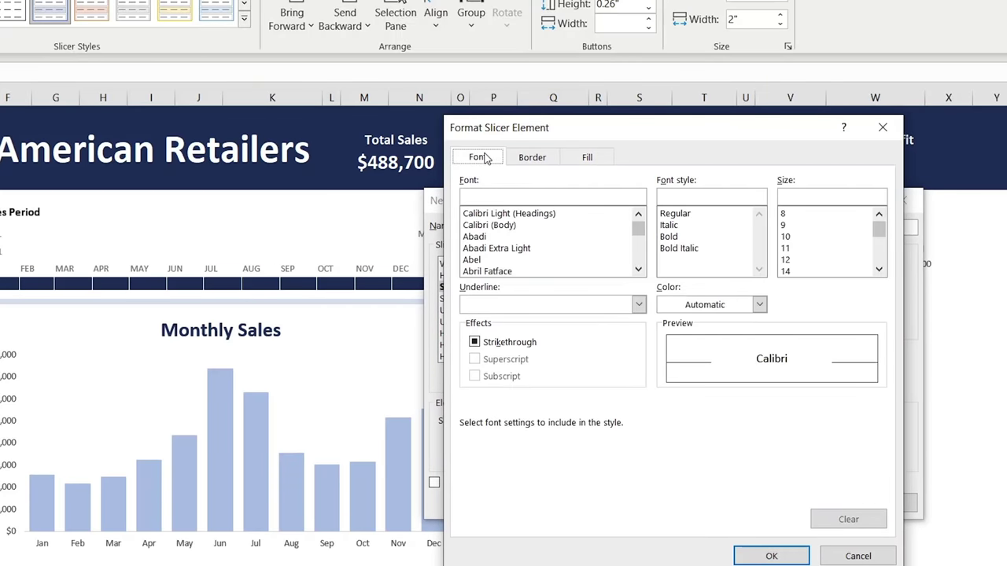
left_click(639, 305)
left_click(639, 305)
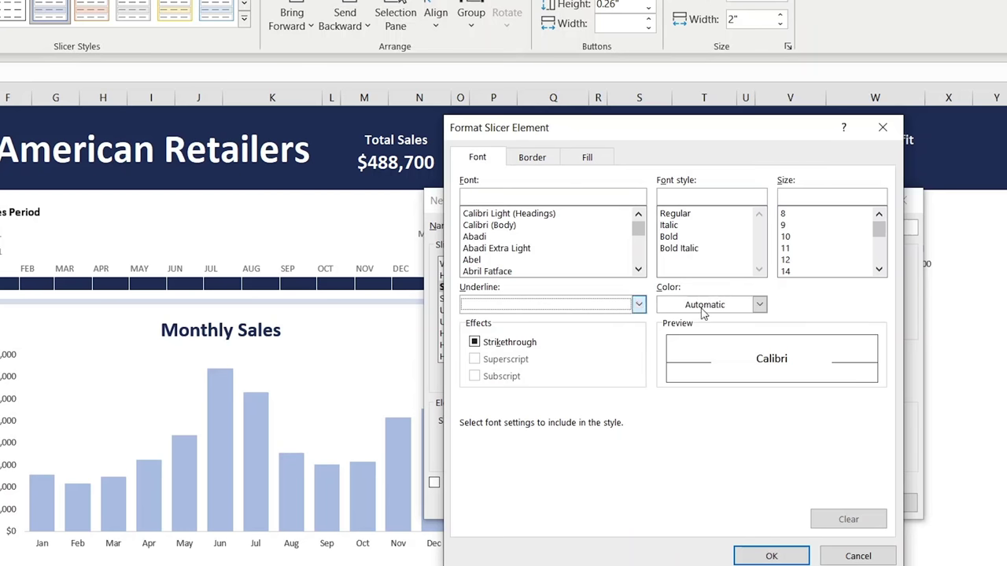
left_click(760, 305)
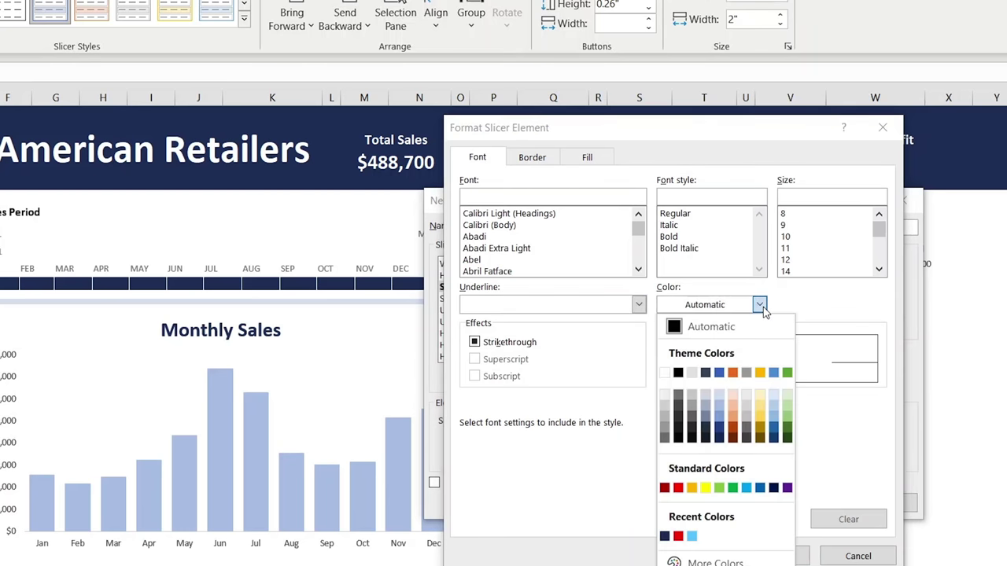
left_click(665, 375)
left_click(772, 555)
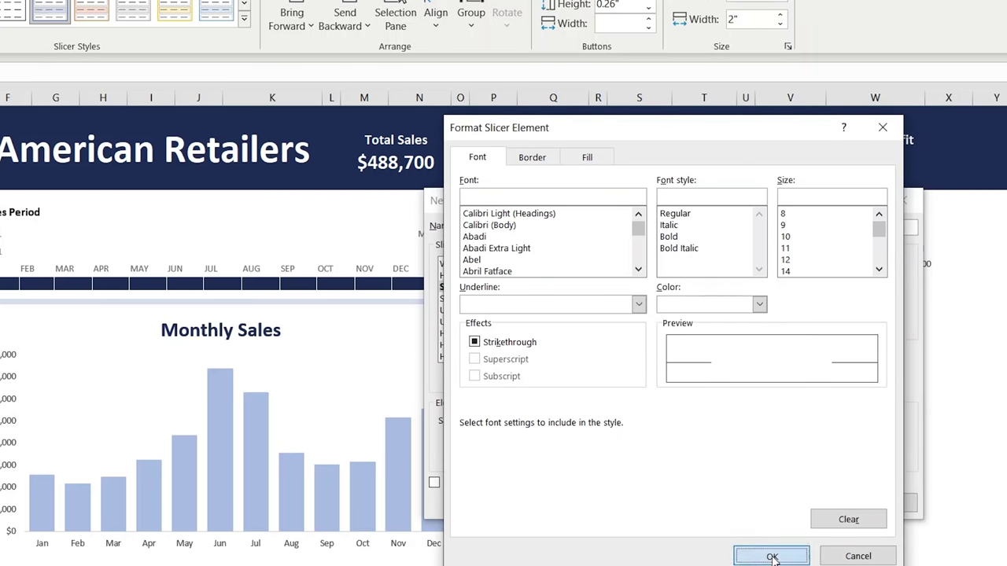
left_click(820, 501)
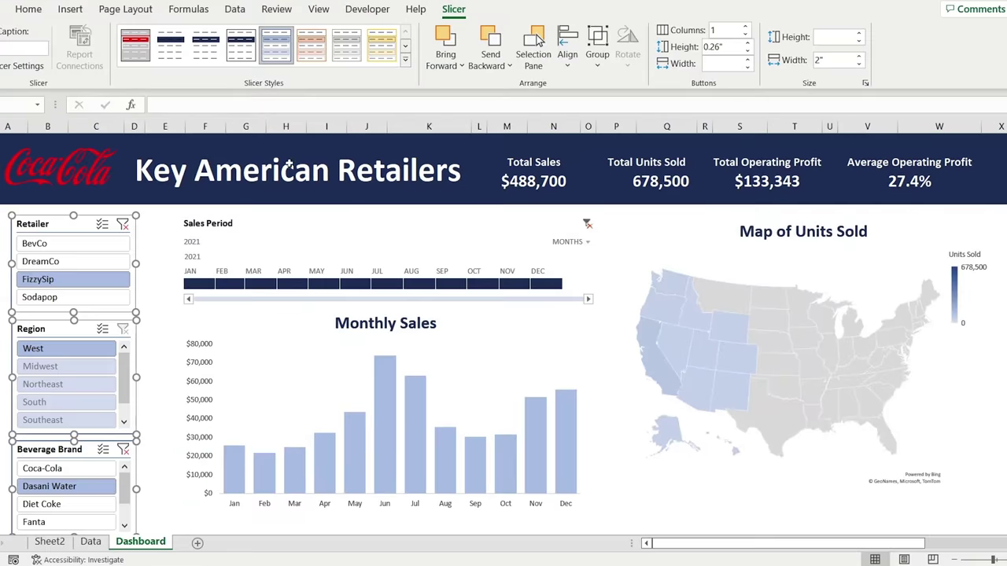
- Apply the new dark navy slicer style to the Retailer, Region and Beverage Brand slicers and deselect them
left_click(236, 47)
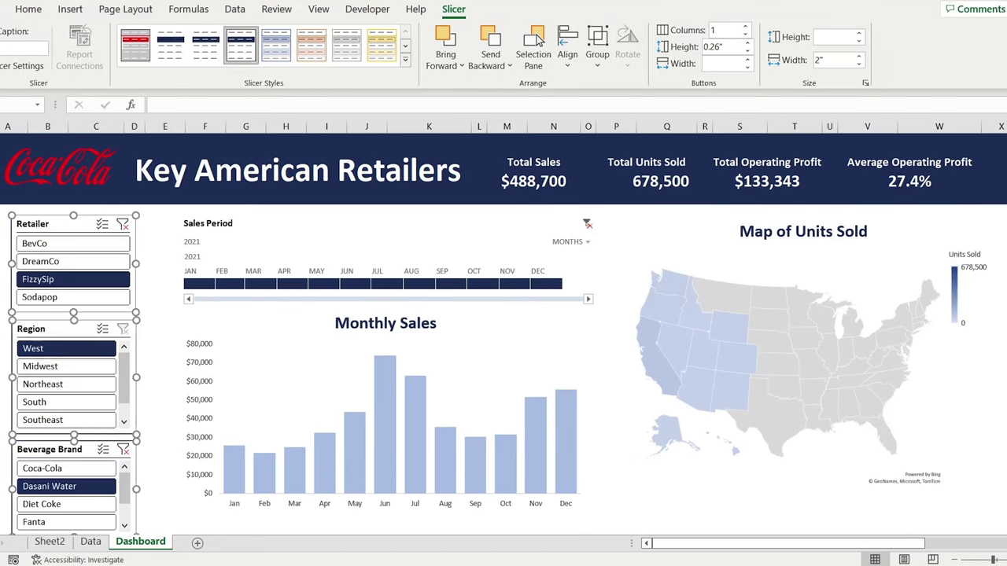
left_click(4, 277)
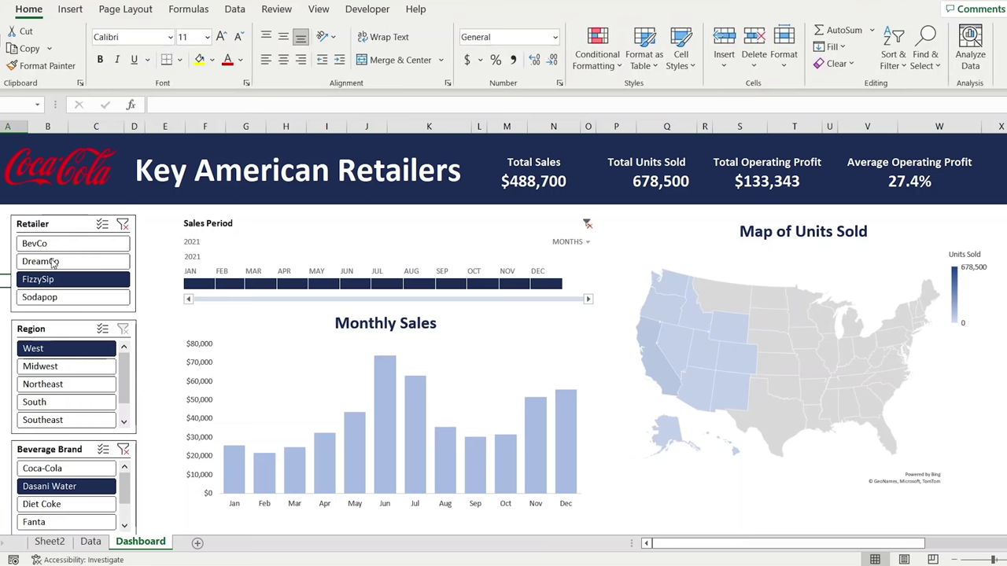
- Clear the FizzySip retailer filter and the Dasani Water beverage brand filter from the dashboard
scroll(86, 350, "down", 1)
left_click(83, 270)
left_click(83, 270, "ctrl")
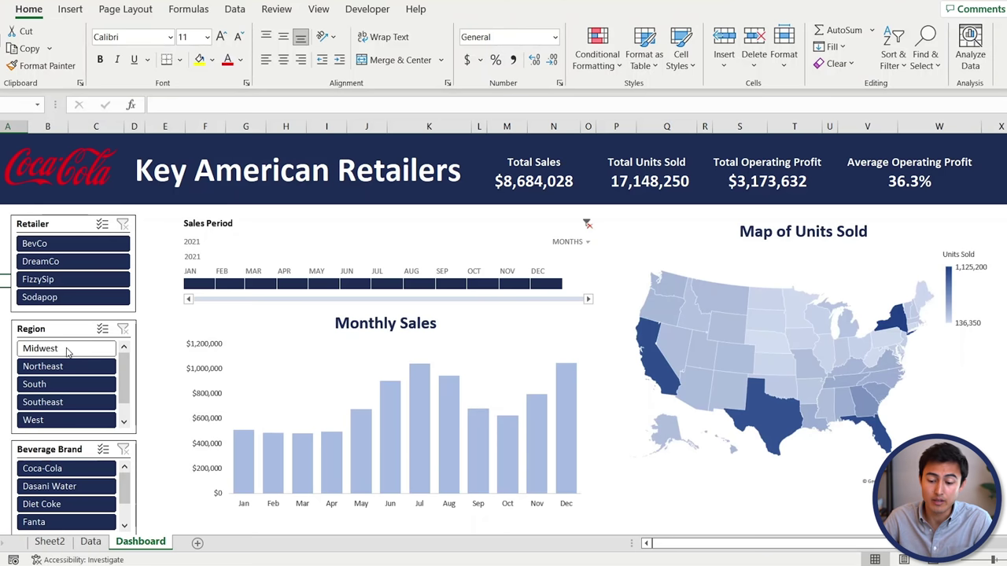
- Try filtering the dashboard to the South region and clear the region filter again
left_click(57, 391)
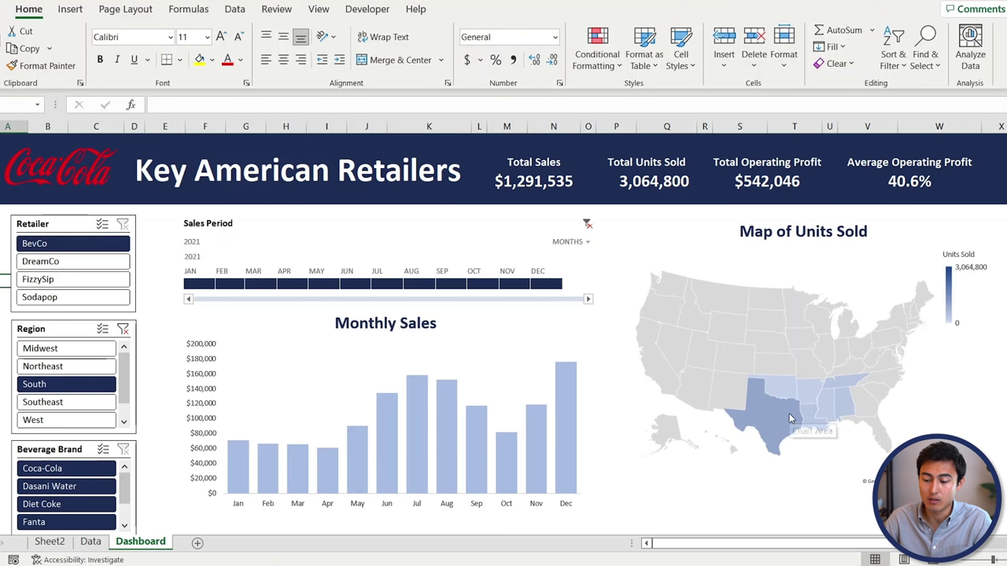
left_click(124, 330)
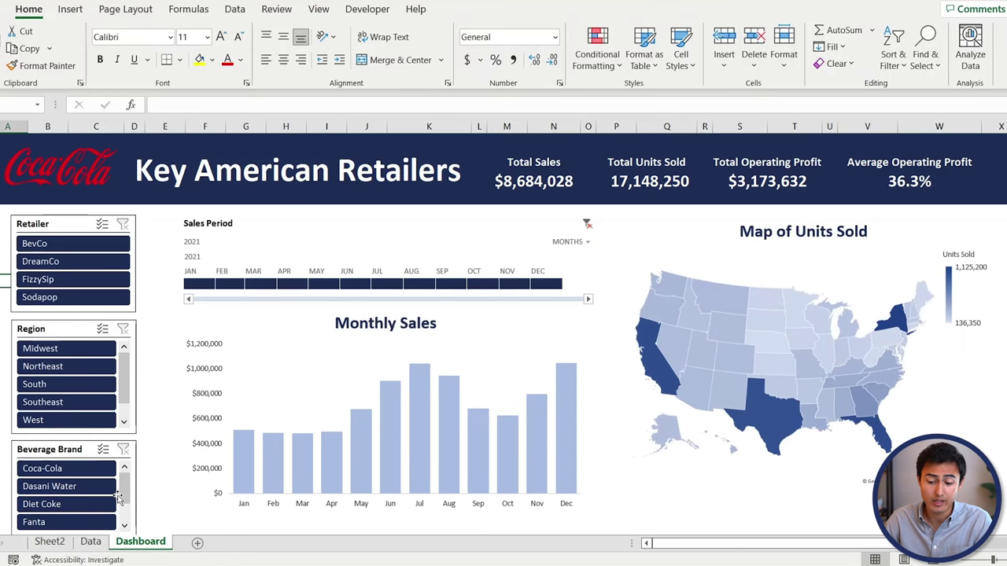
- Filter the dashboard to the beverage brand Fanta and limit the sales period to January through September 2021
left_click(49, 522)
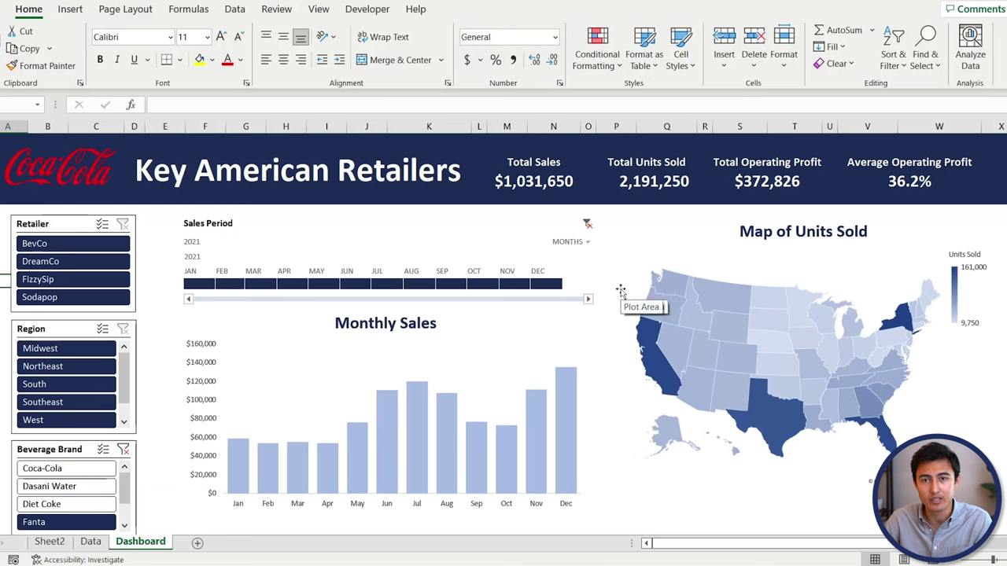
left_click_drag(562, 281, 469, 284)
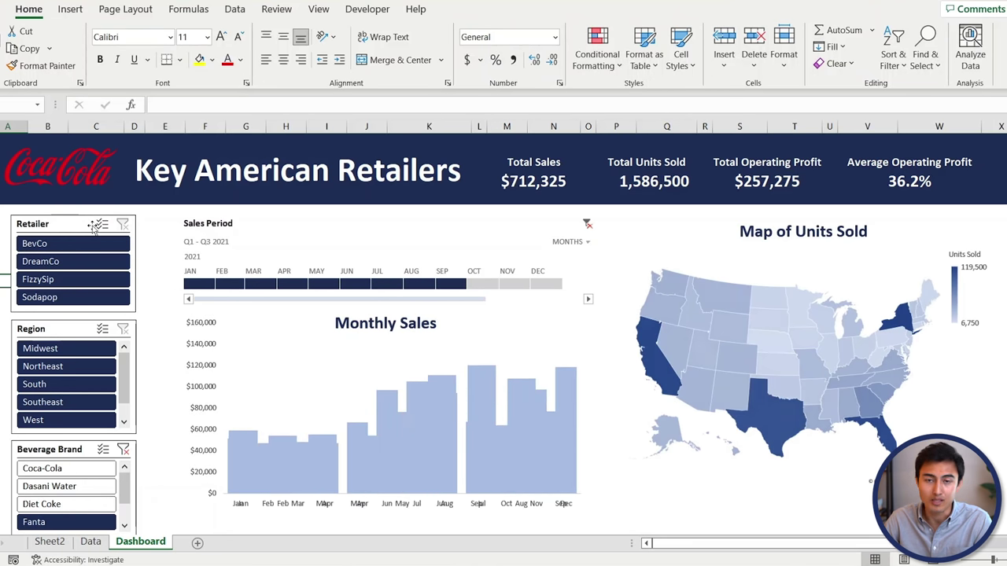